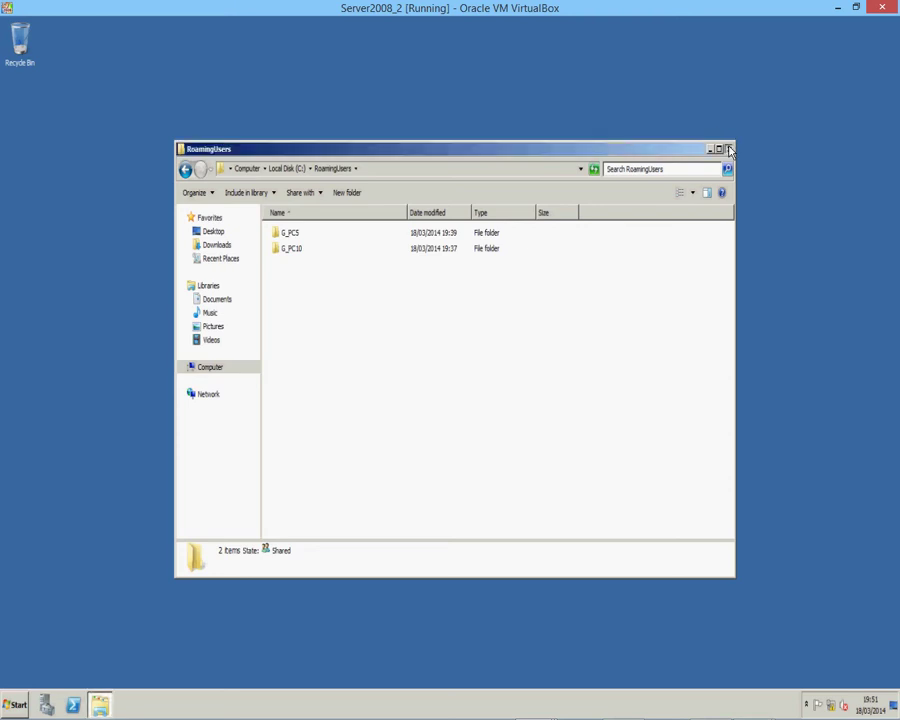
Close the current folder window and reopen the RoamingUsers folder on Local Disk (C:) in a new one
left_click(728, 148)
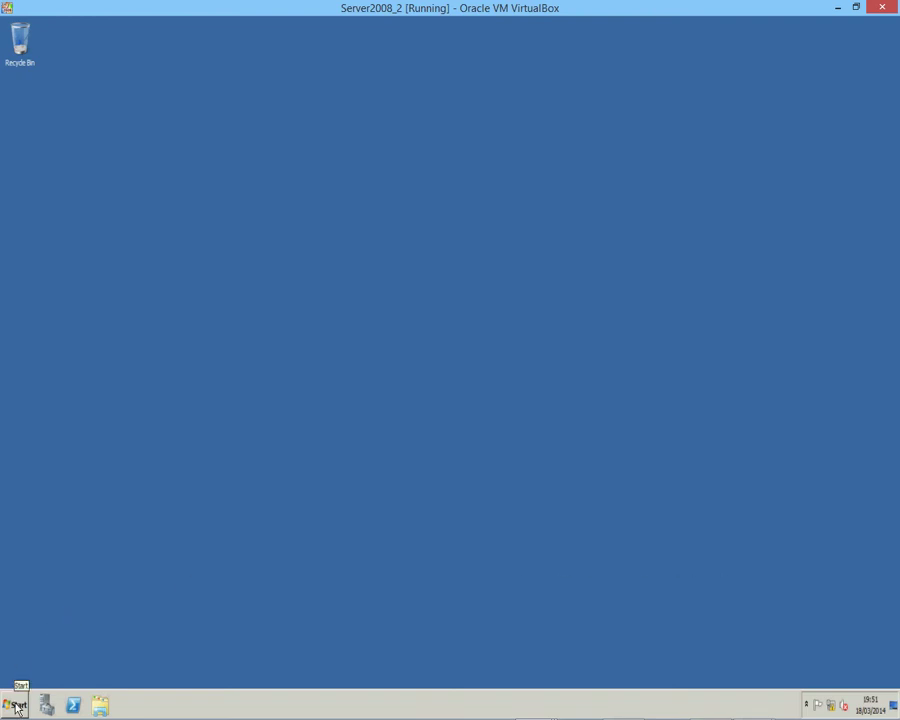
left_click(99, 705)
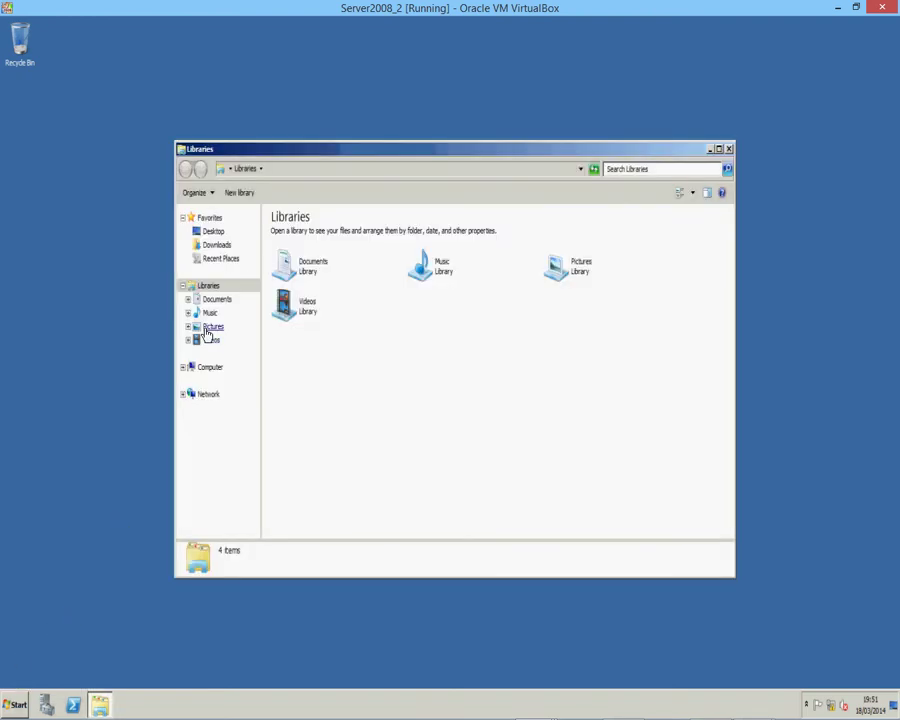
left_click(216, 368)
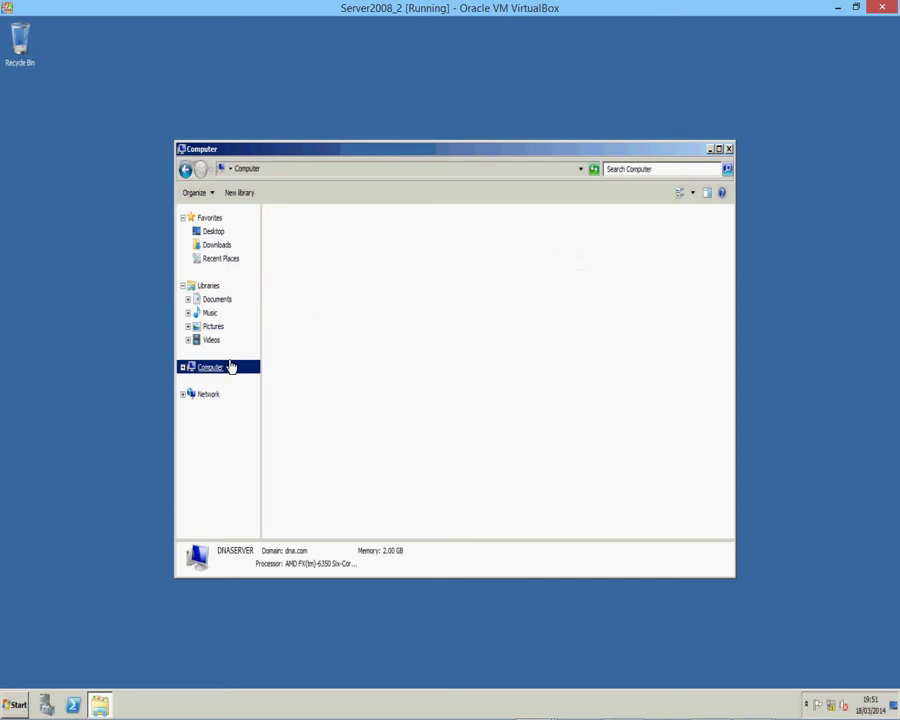
double_click(325, 243)
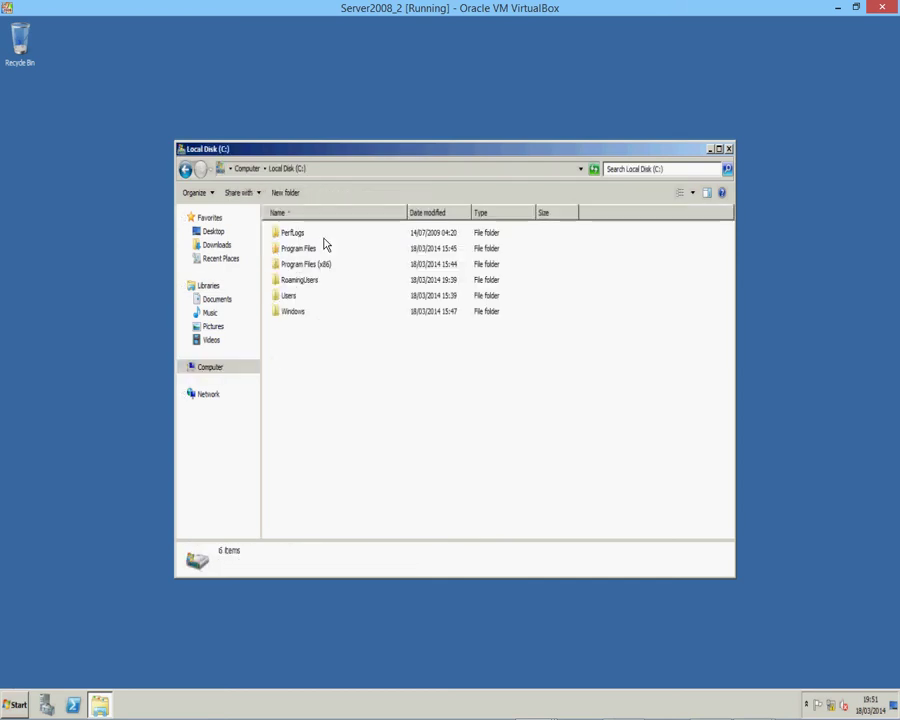
left_click(286, 283)
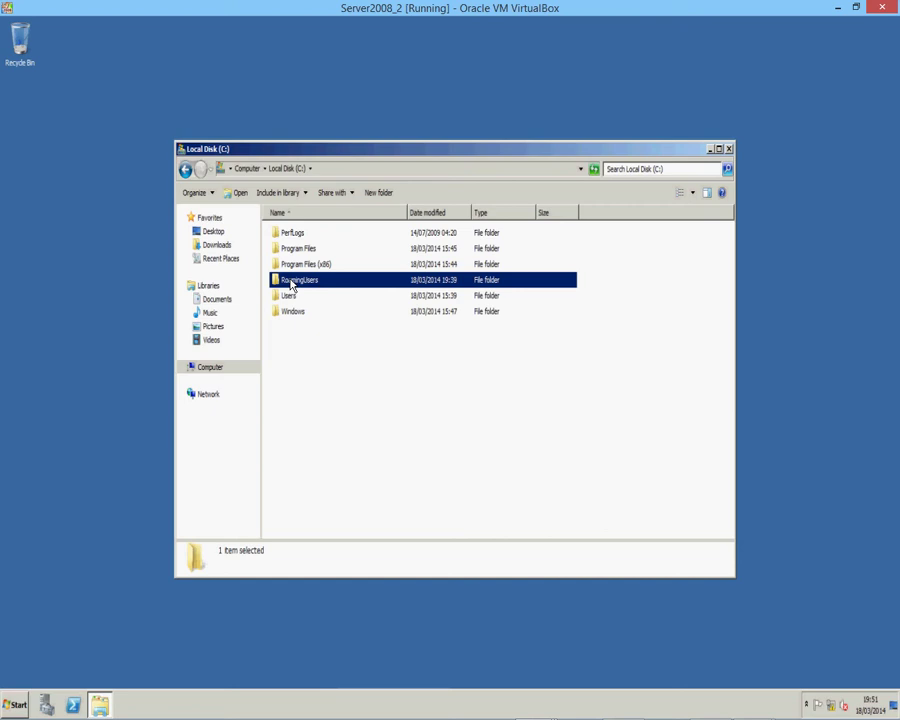
double_click(291, 283)
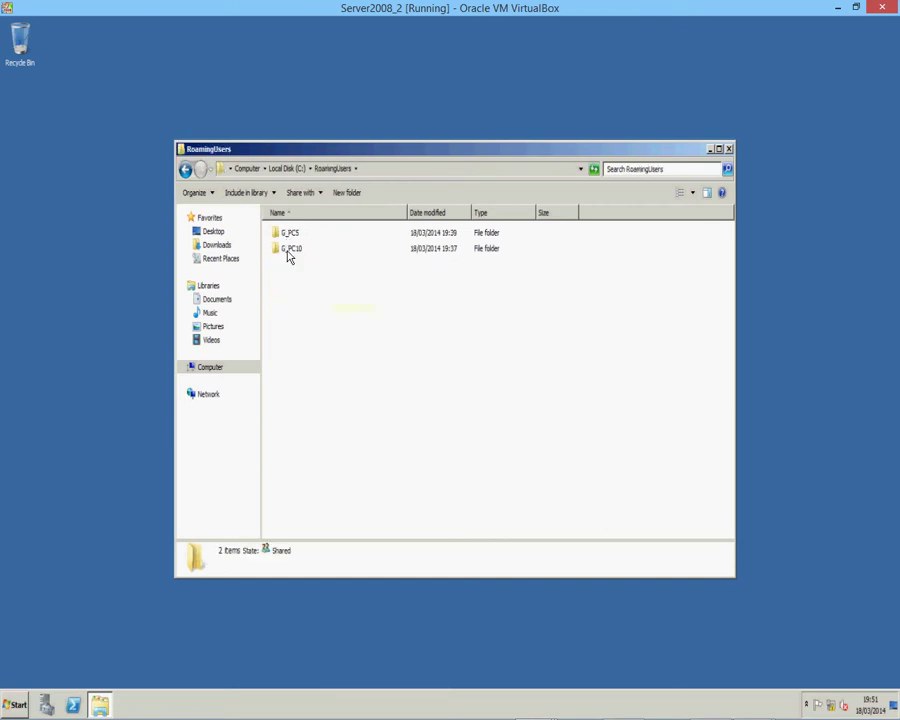
Try to open the profile.V2 folder inside G_PC5, decline permanent access and return to Local Disk (C:)
double_click(291, 236)
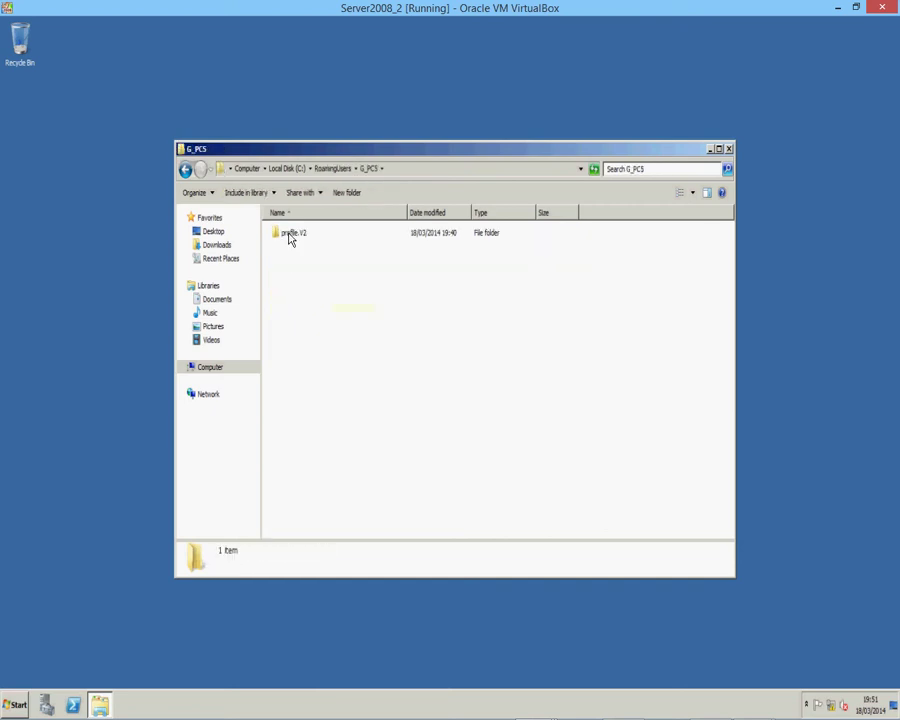
double_click(288, 236)
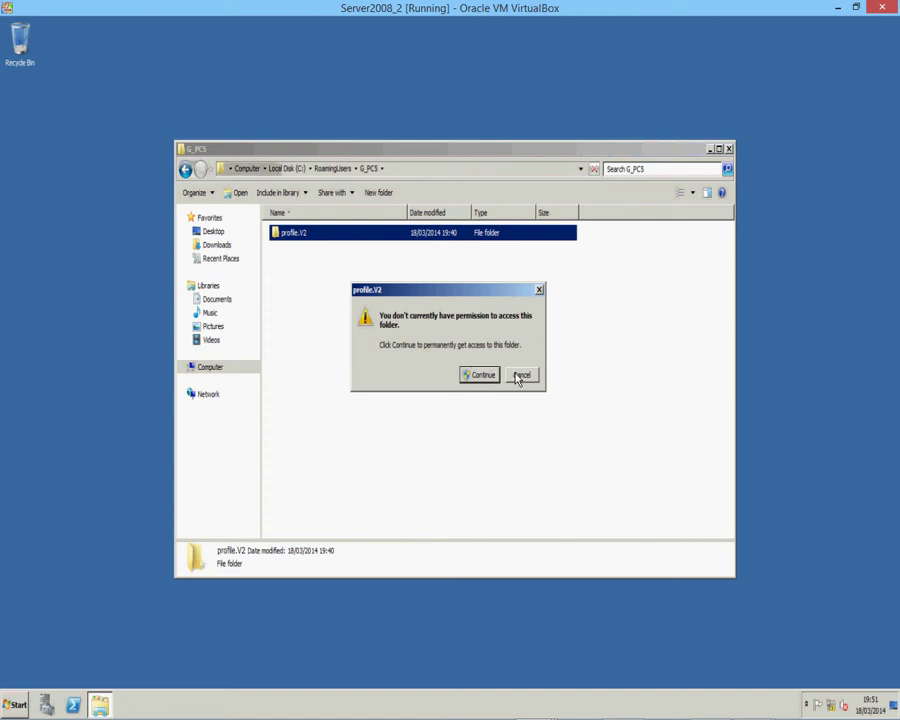
left_click(519, 377)
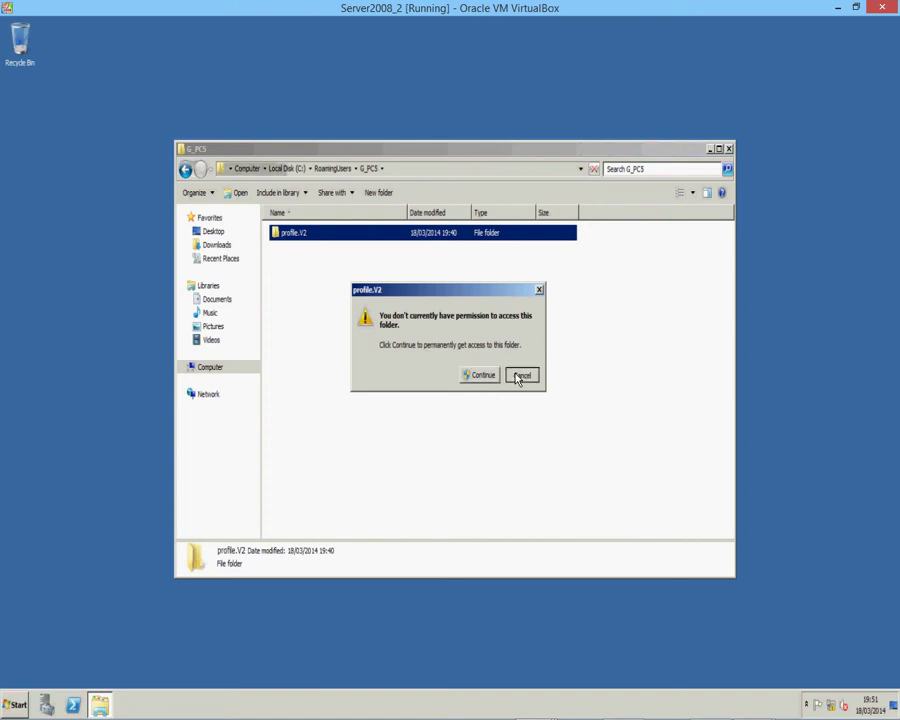
left_click(185, 170)
left_click(290, 249)
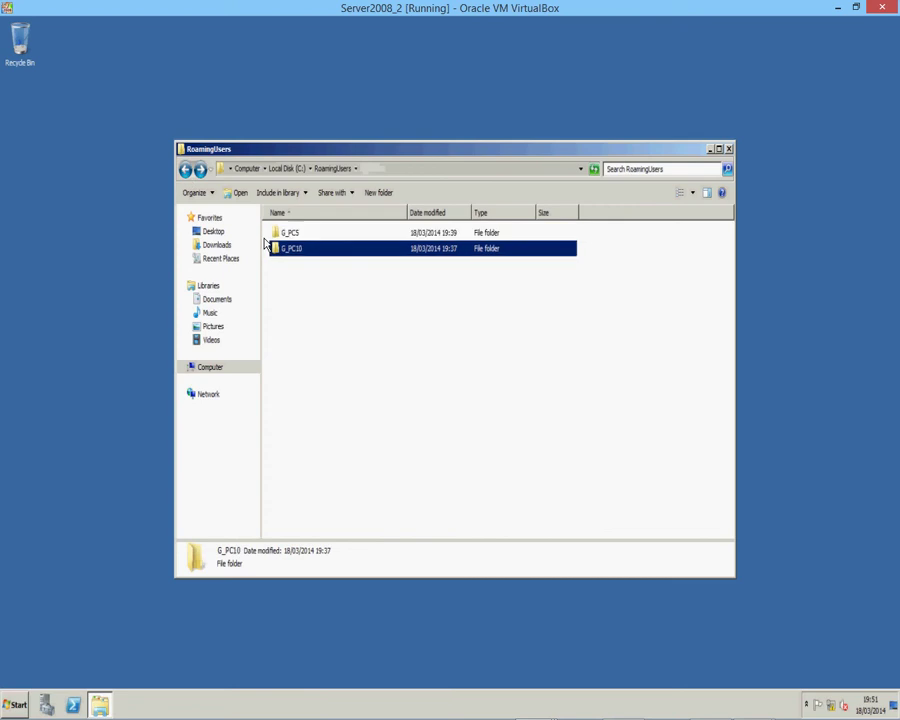
left_click(186, 171)
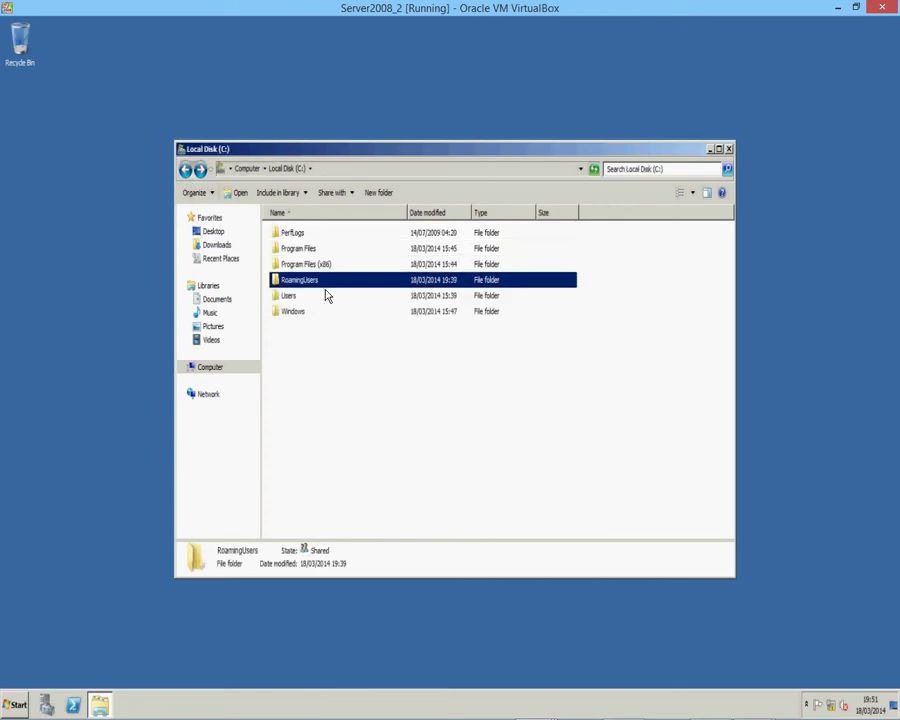
Switch to the Net_PC virtual machine and begin logging on as another user, entering dna\g_pc as the start of the user name
mouse_move(186, 710)
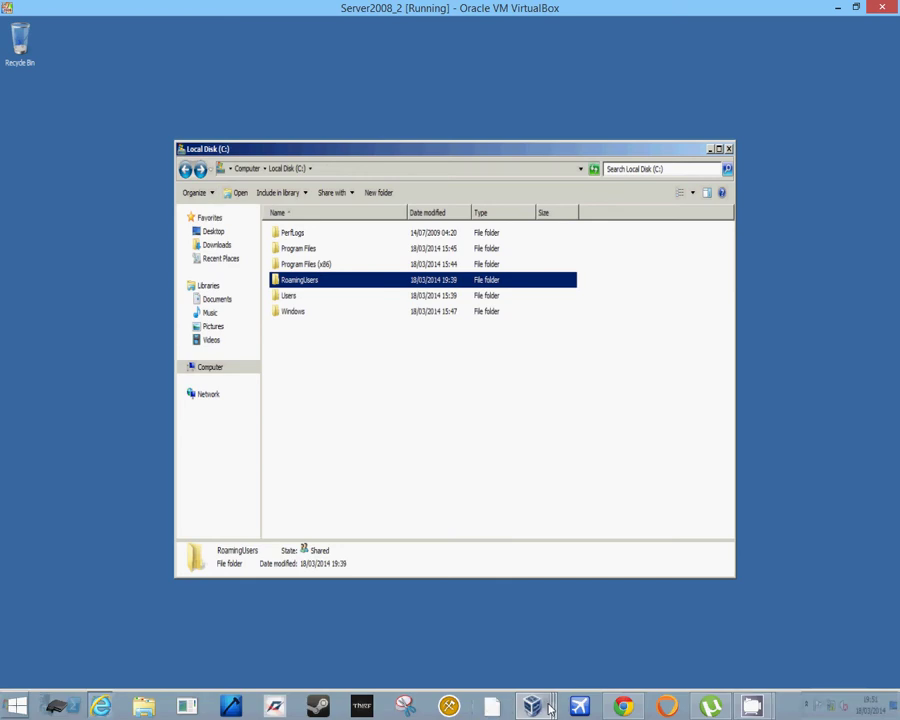
mouse_move(538, 708)
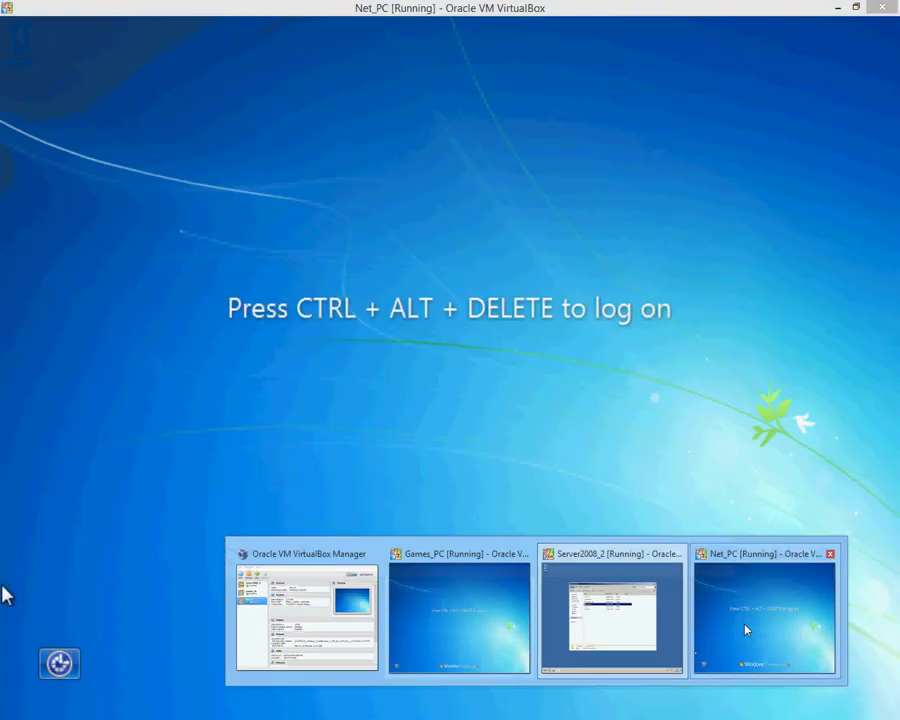
left_click(745, 630)
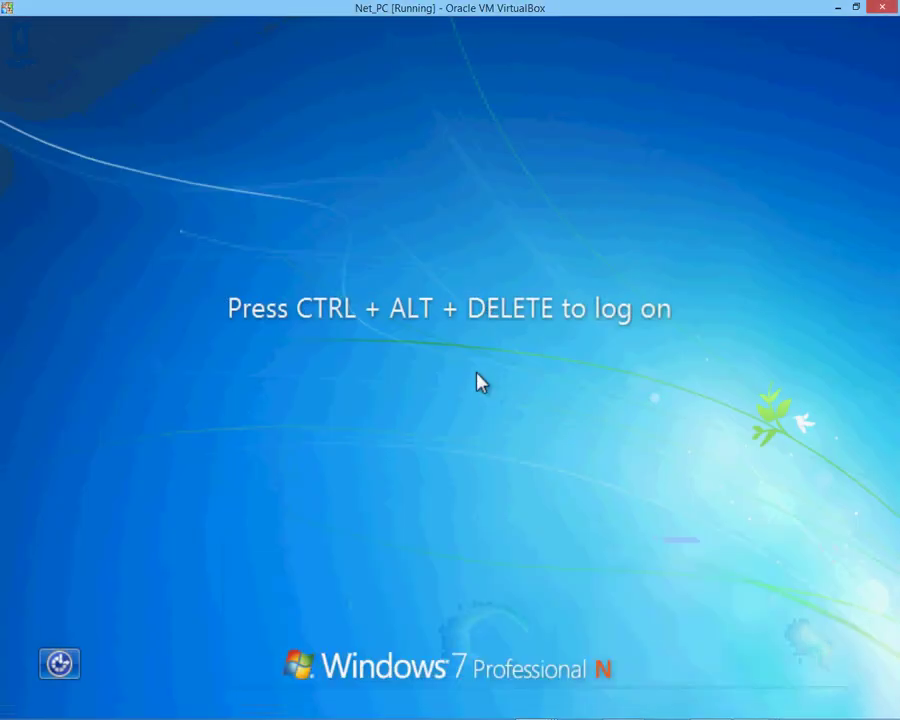
key("ctrl+alt+Delete")
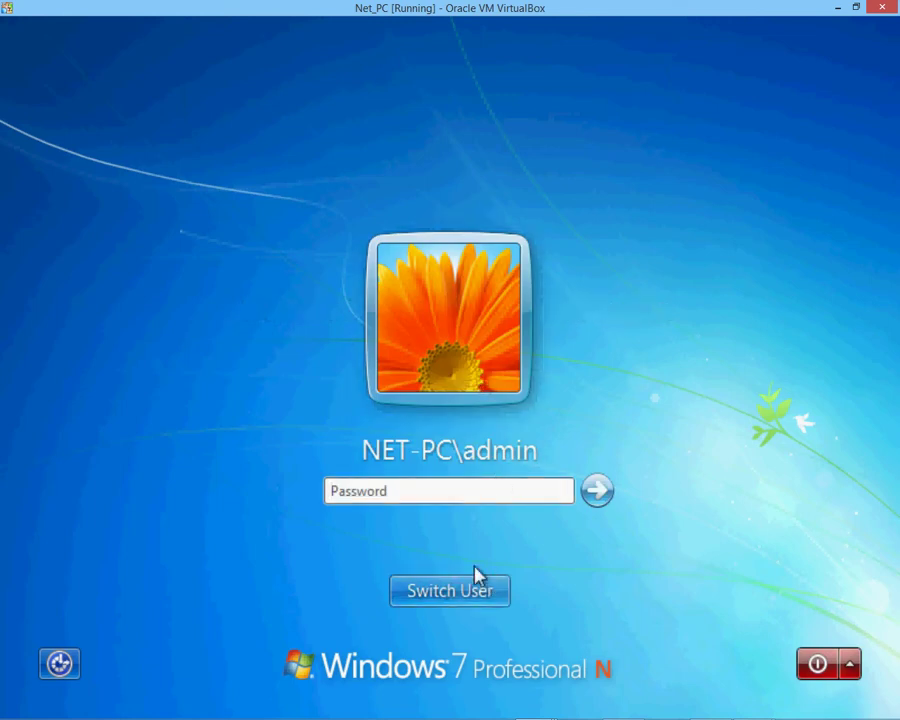
left_click(476, 588)
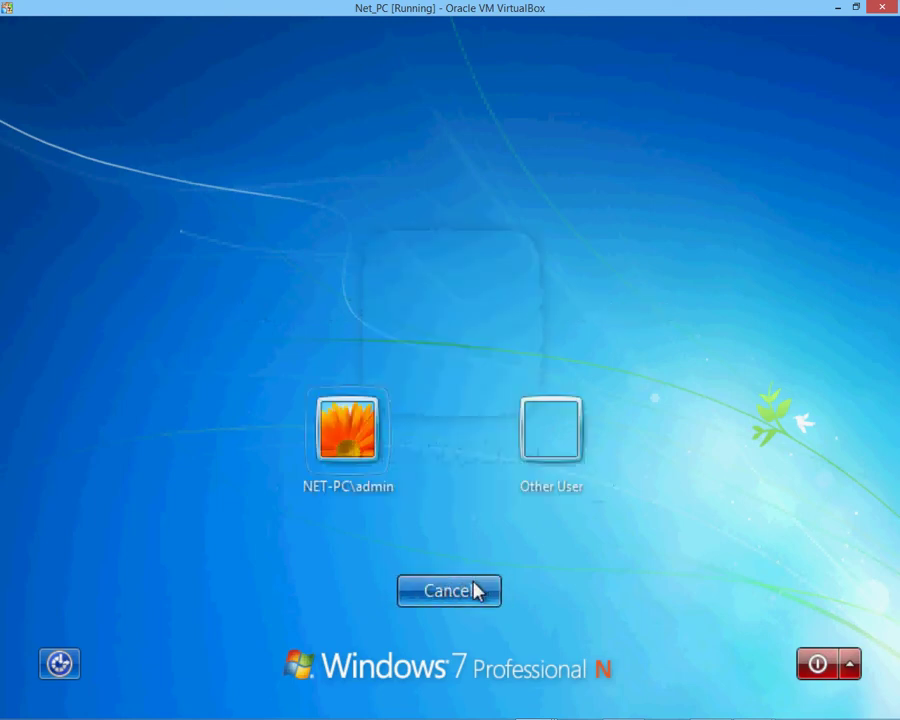
left_click(556, 452)
type("dn")
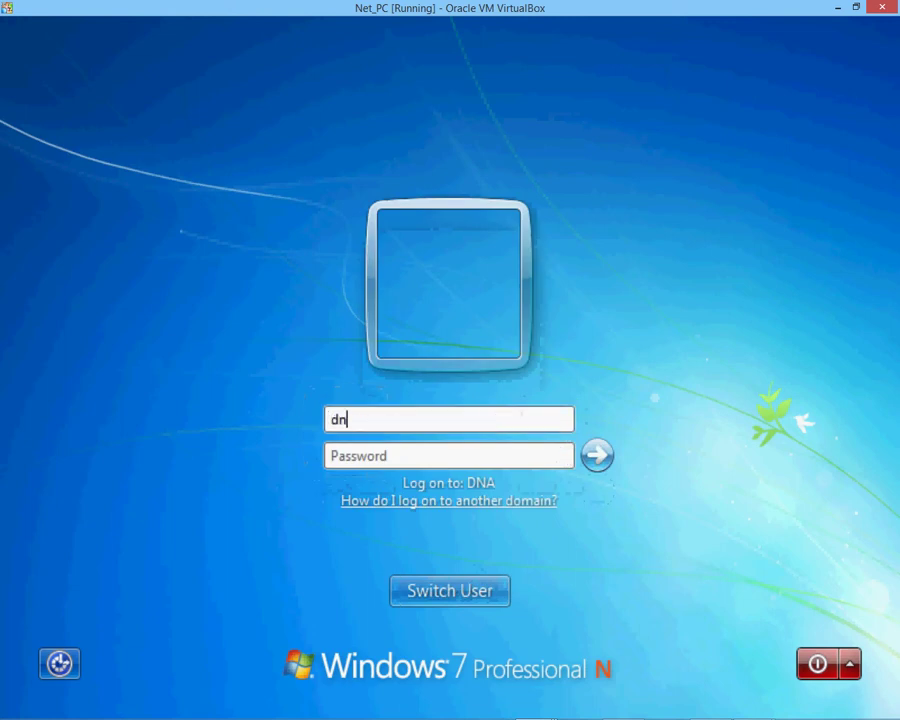
type("a\\")
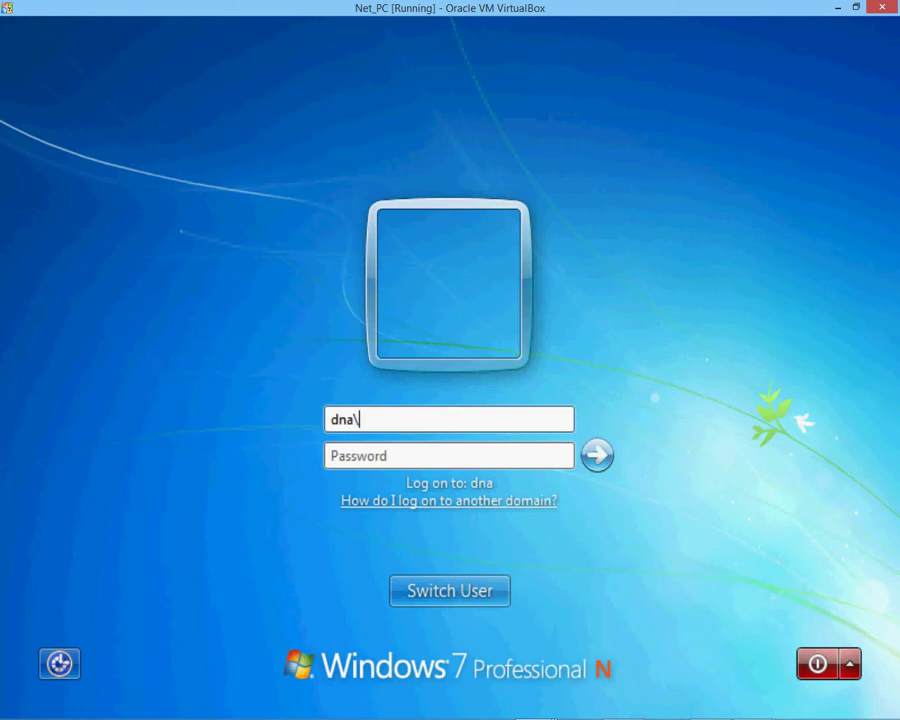
type("g_pc")
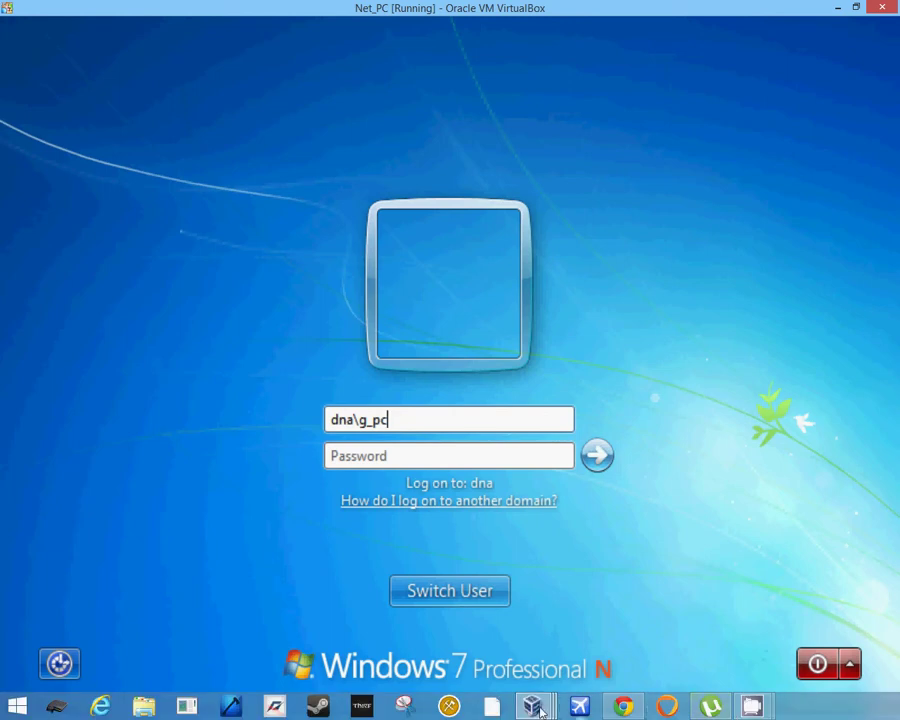
Switch to the Server2008_2 virtual machine and check the user folder names in RoamingUsers
mouse_move(538, 707)
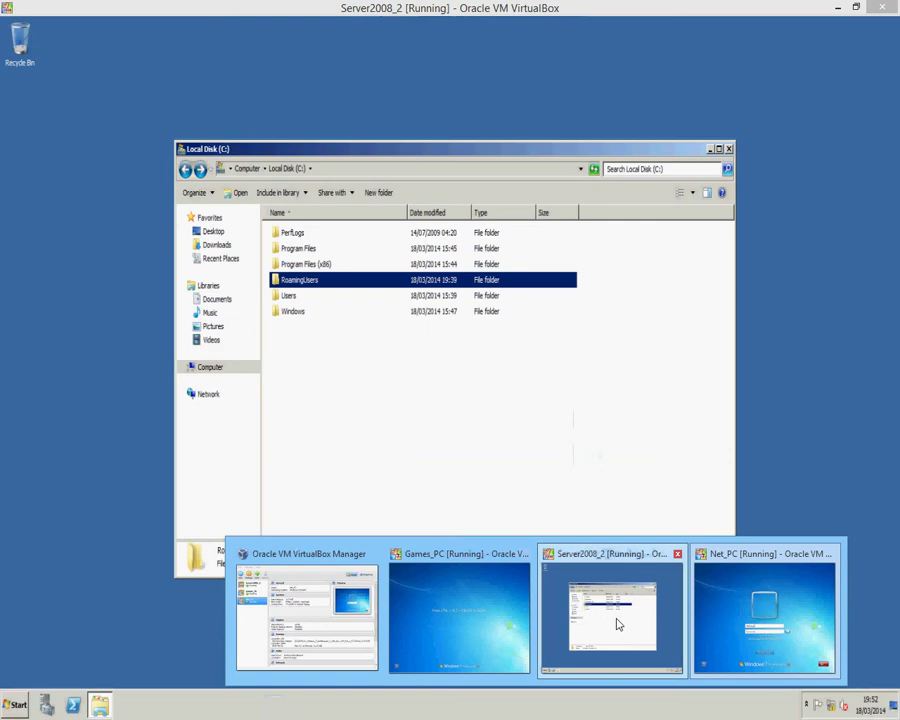
left_click(618, 623)
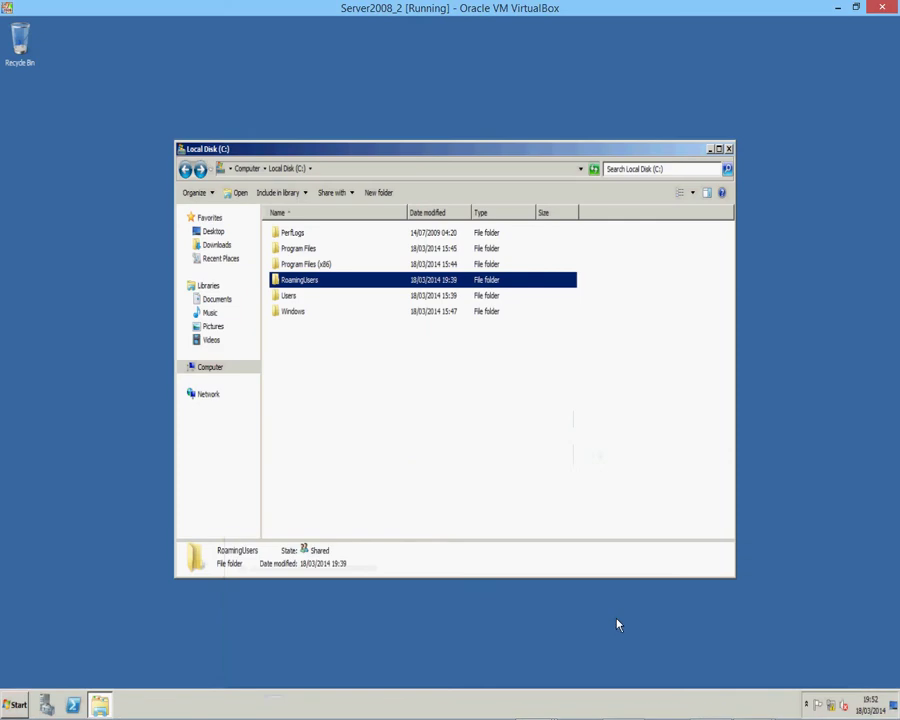
double_click(372, 284)
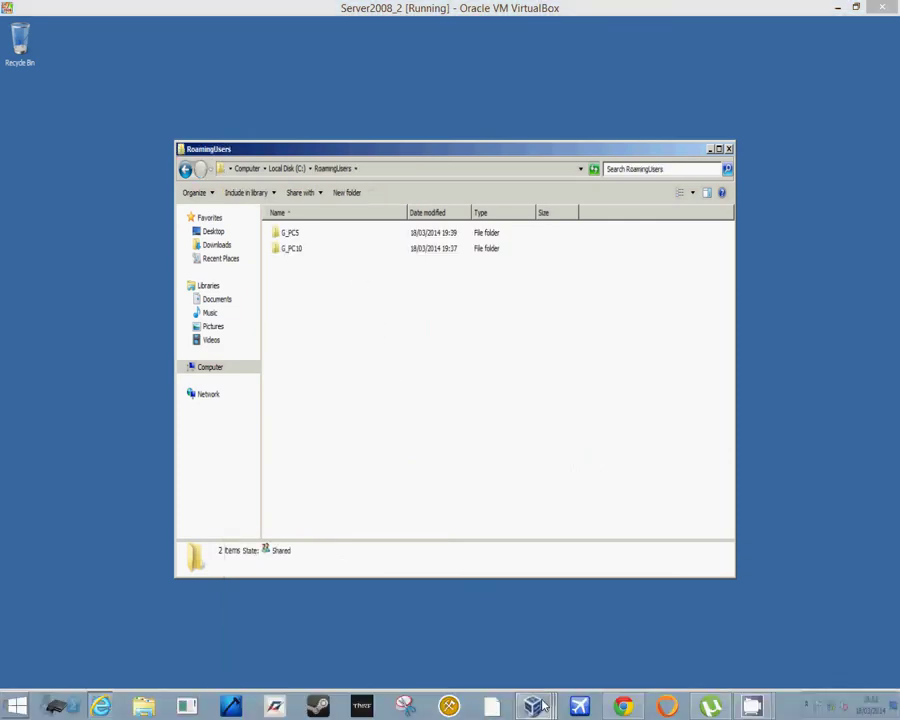
Return to Net_PC, complete the user name as dna\g_pc10 and log on with the account password
mouse_move(532, 705)
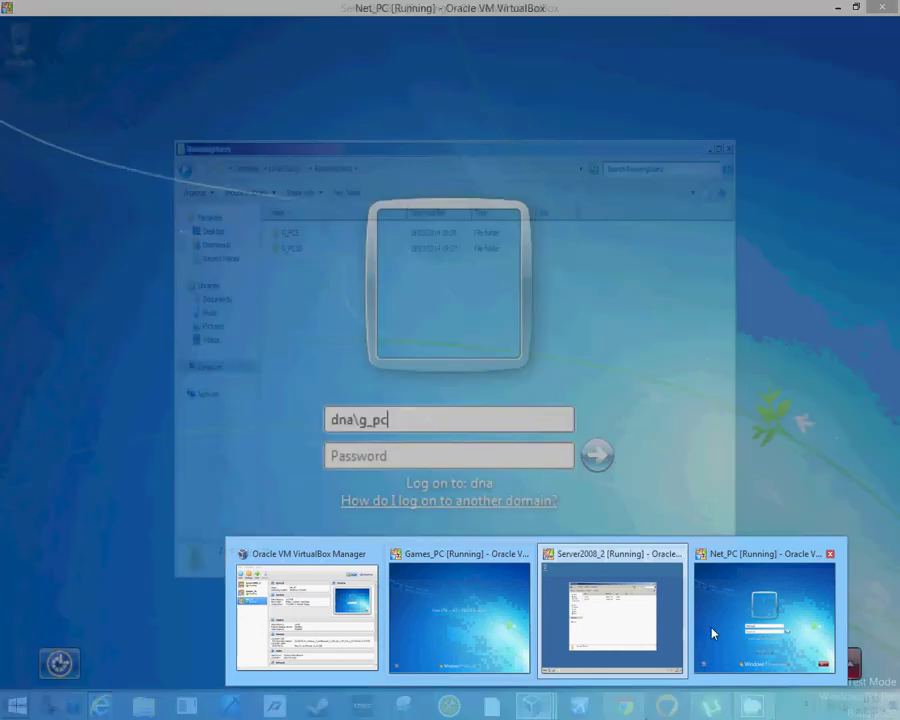
left_click(715, 637)
left_click(418, 420)
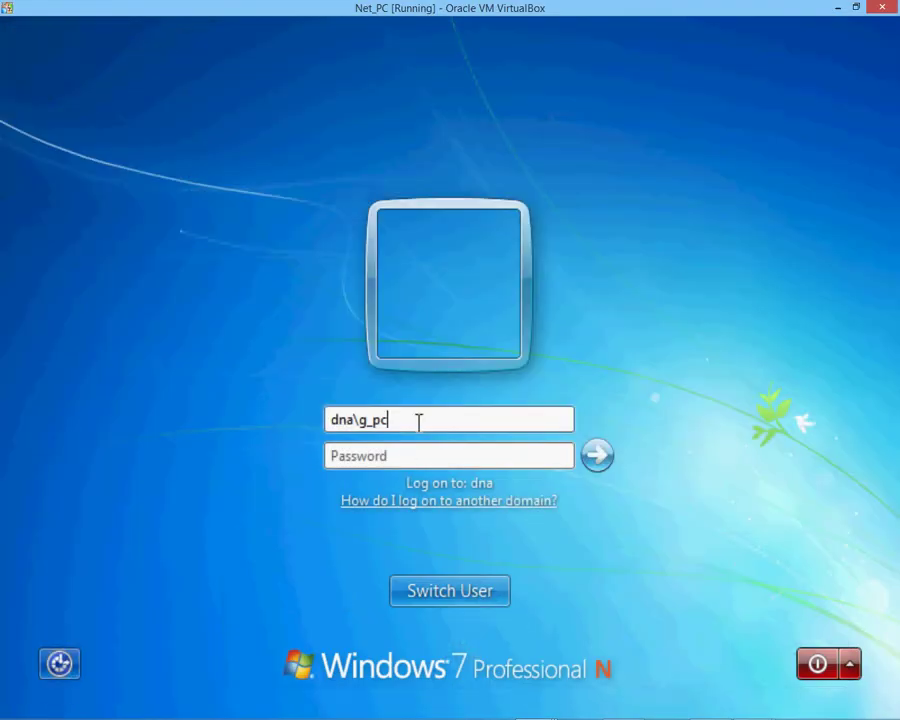
type("10")
key("Tab")
type("••••••••")
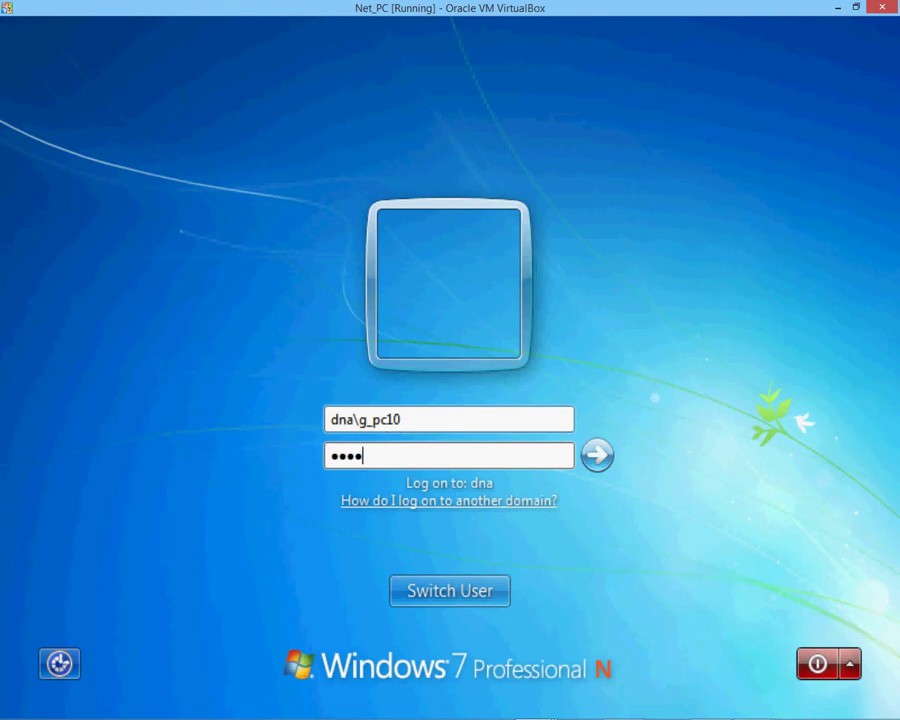
key("Return")
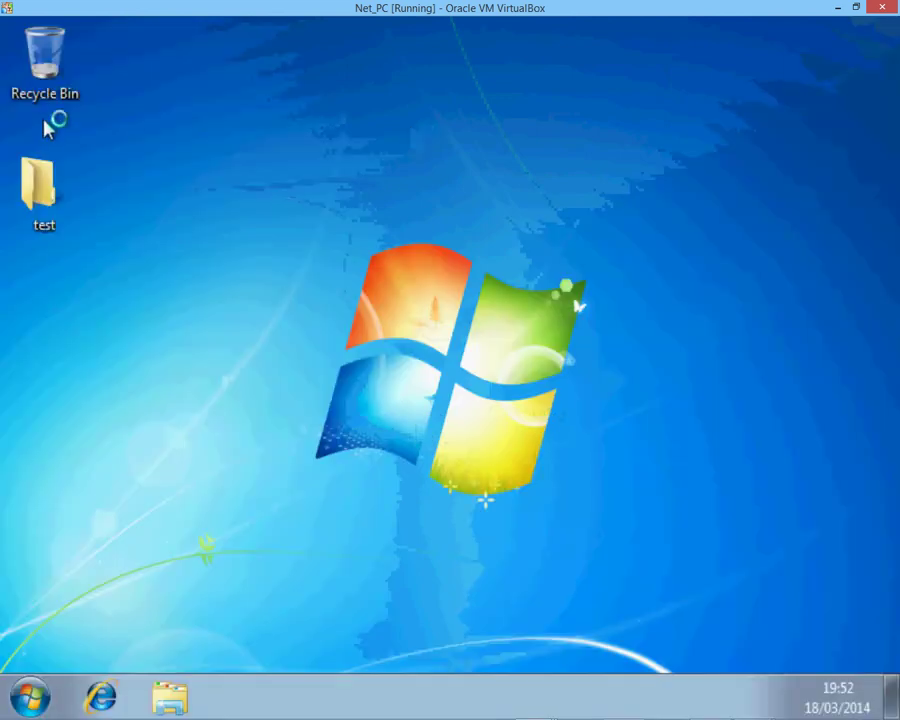
Inspect the contents of the test folder on the roaming user's desktop, then close it
double_click(39, 196)
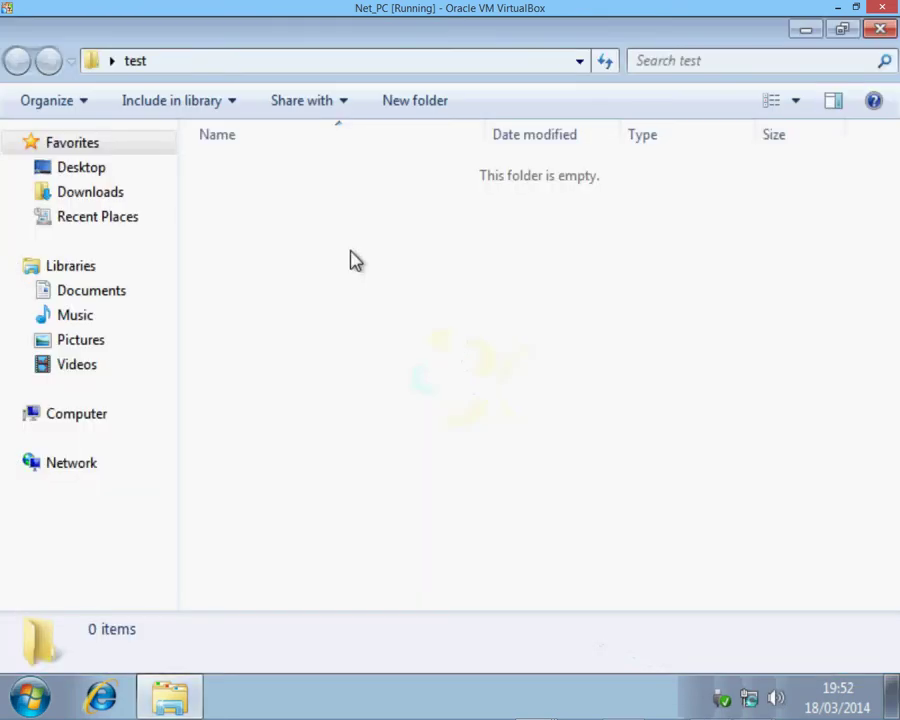
left_click(872, 37)
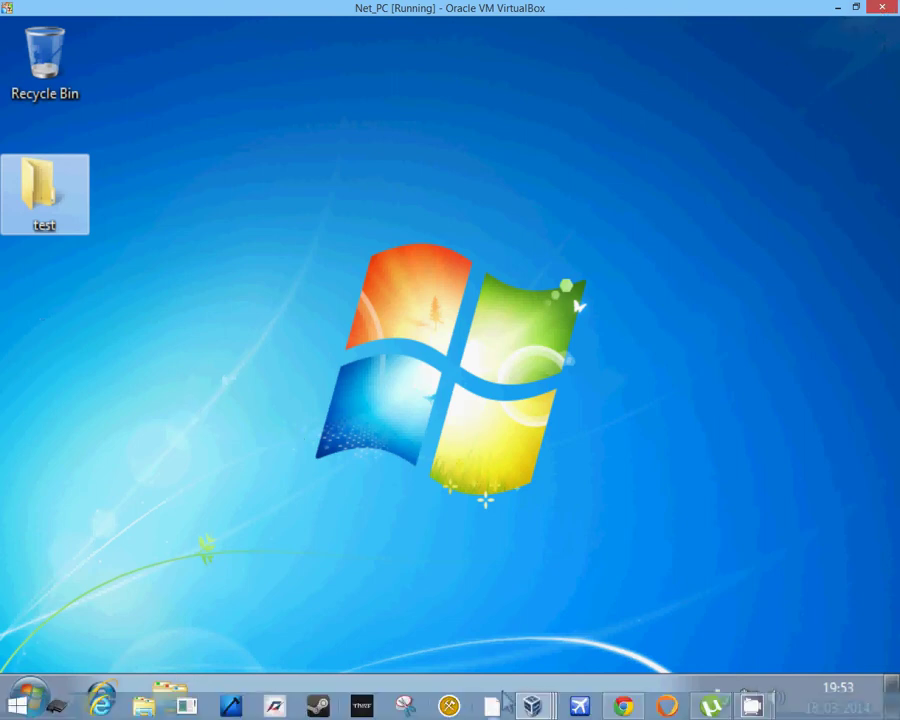
Switch to the Server2008_2 virtual machine and create a folder named RoamingNet in Local Disk (C:)
mouse_move(505, 698)
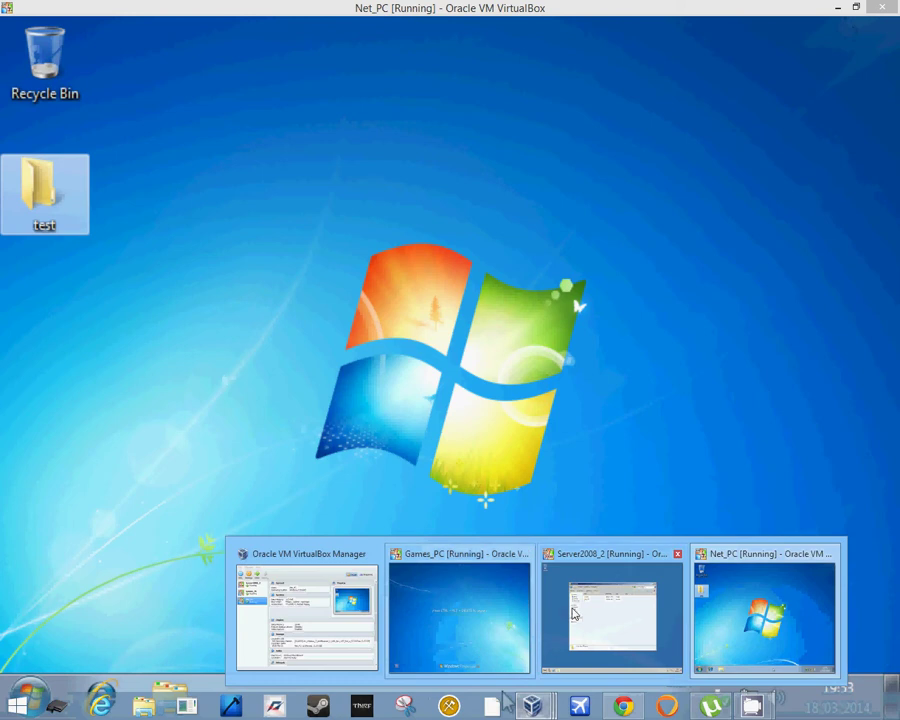
left_click(585, 612)
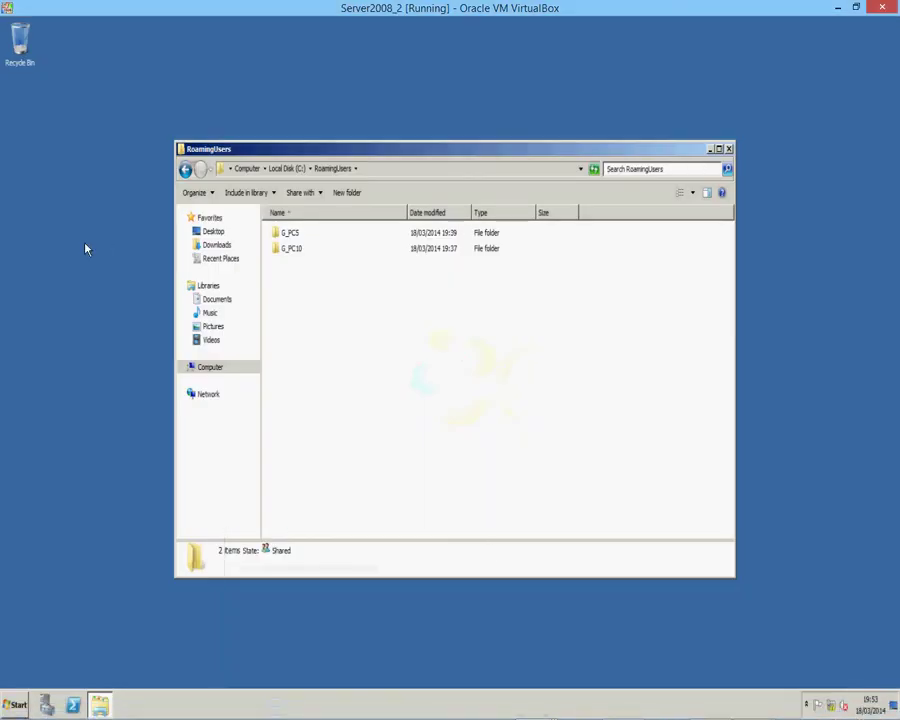
left_click(185, 170)
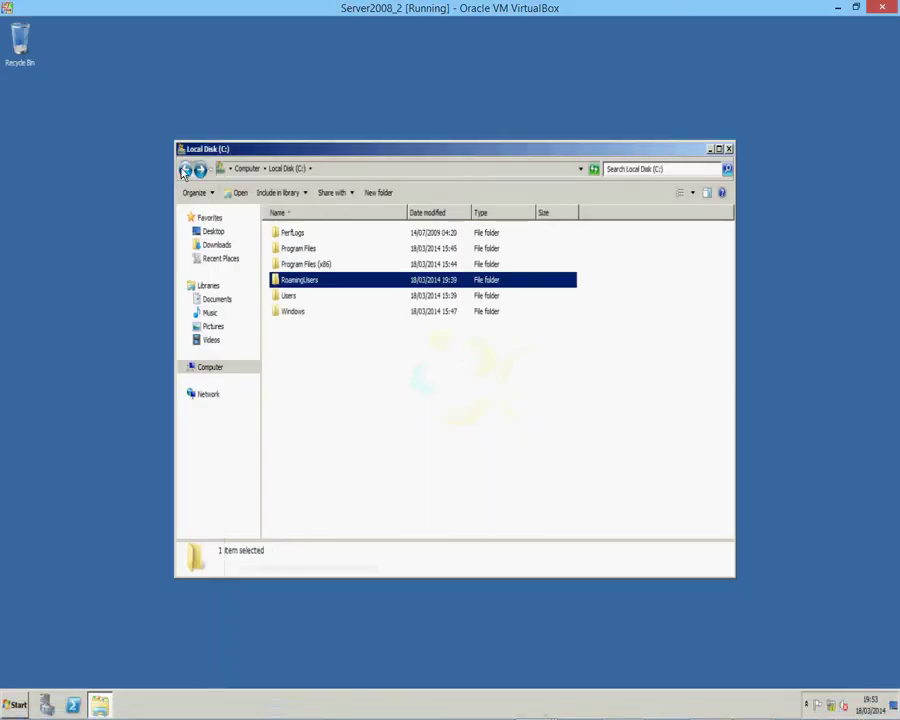
right_click(299, 336)
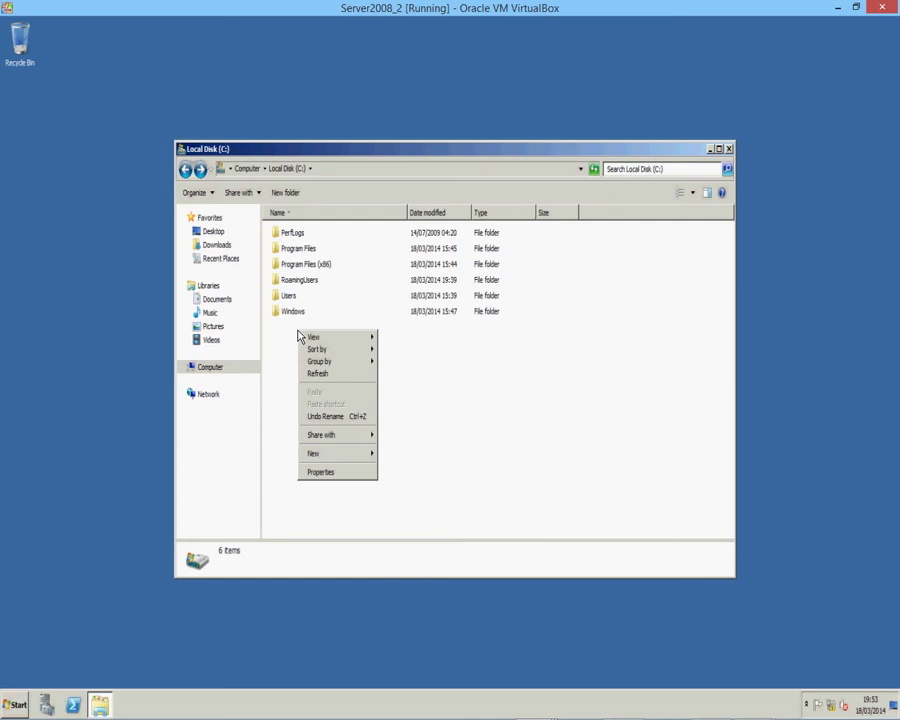
mouse_move(335, 455)
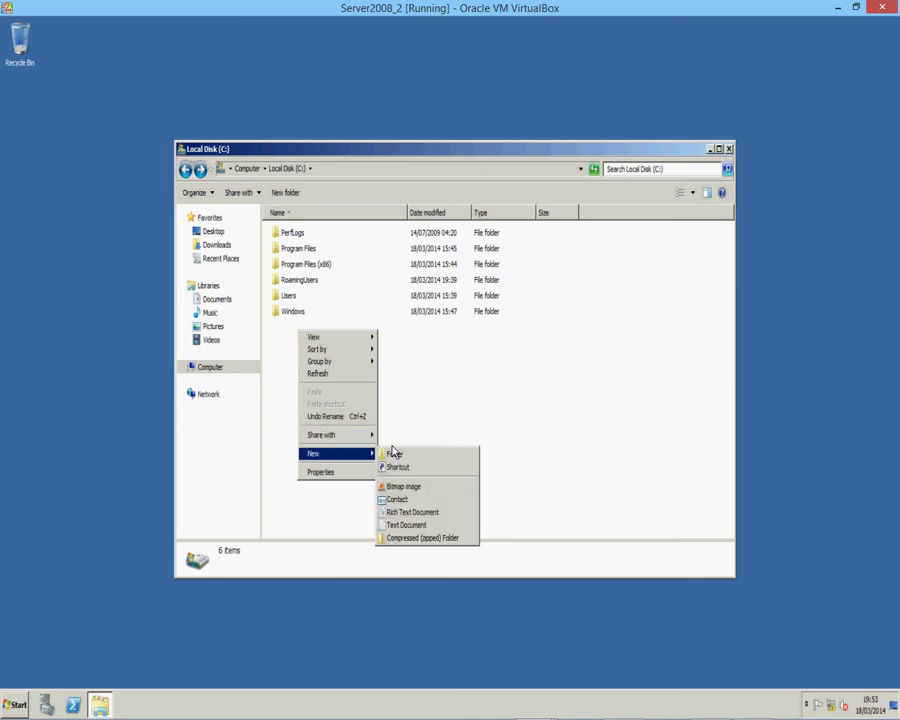
left_click(382, 454)
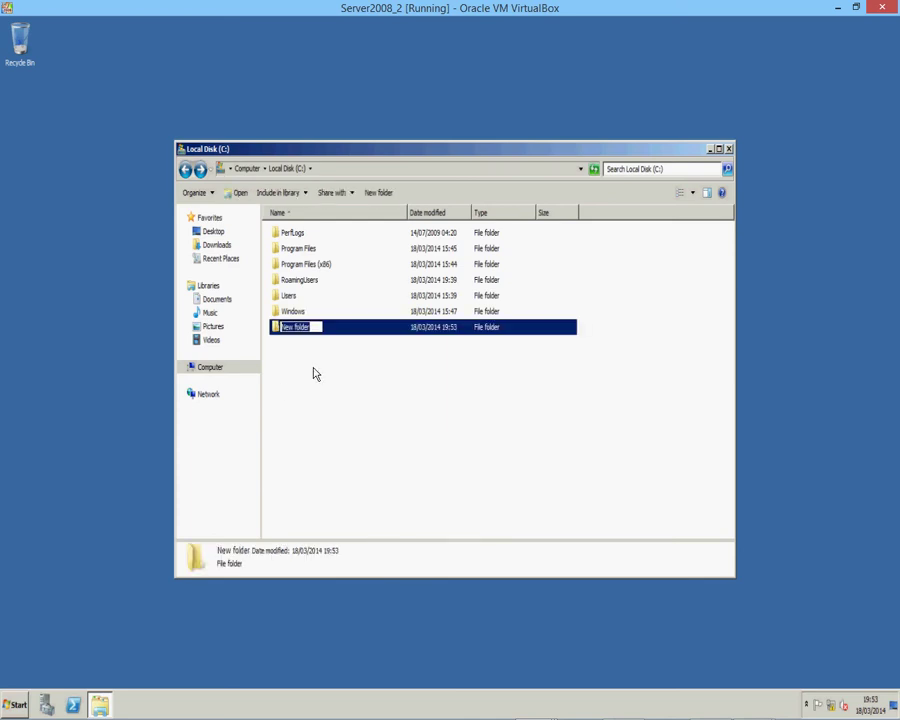
type("RoamingNet")
key("Return")
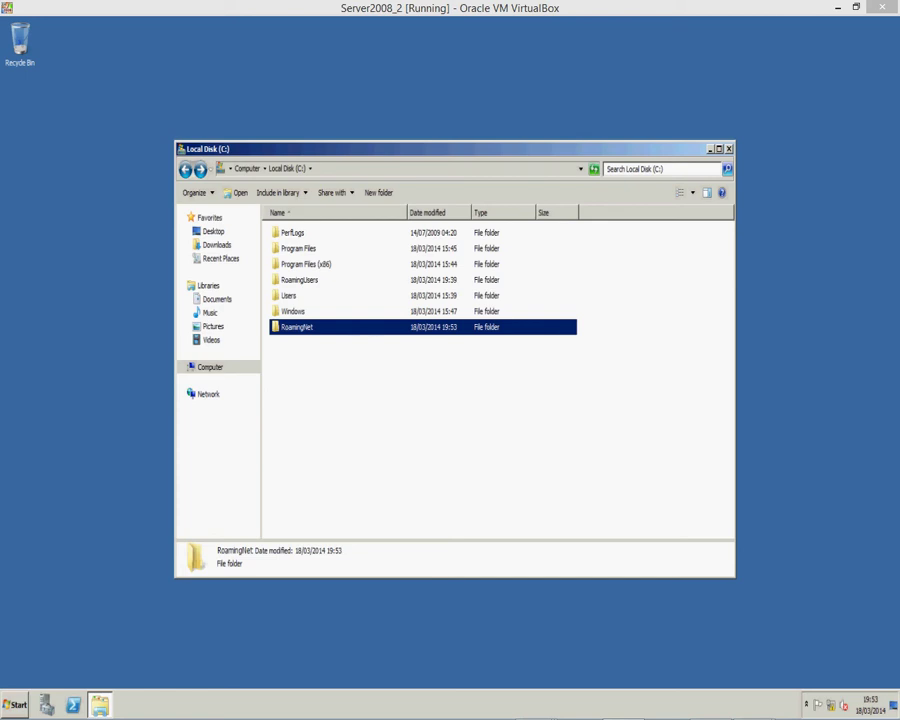
Disable inherited permissions on the RoamingNet folder, converting the parent's permissions into explicit entries
right_click(336, 333)
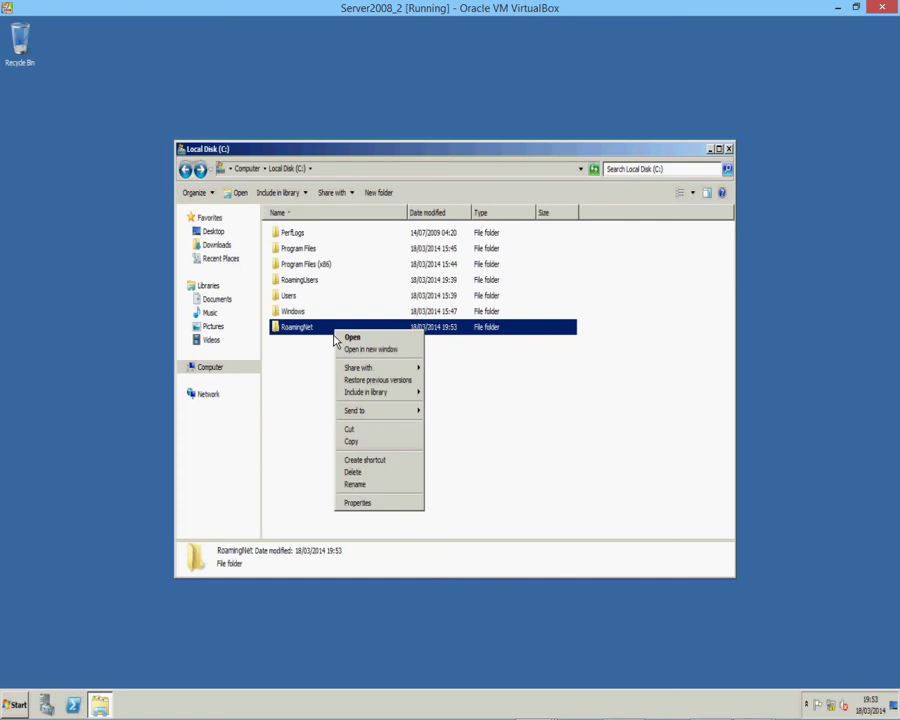
left_click(370, 502)
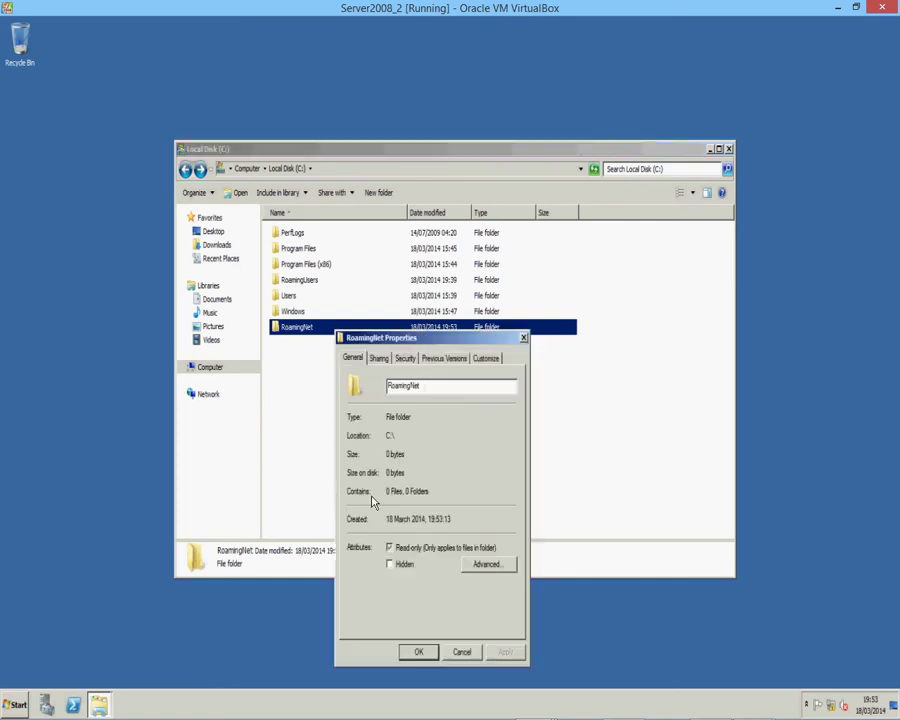
left_click(406, 358)
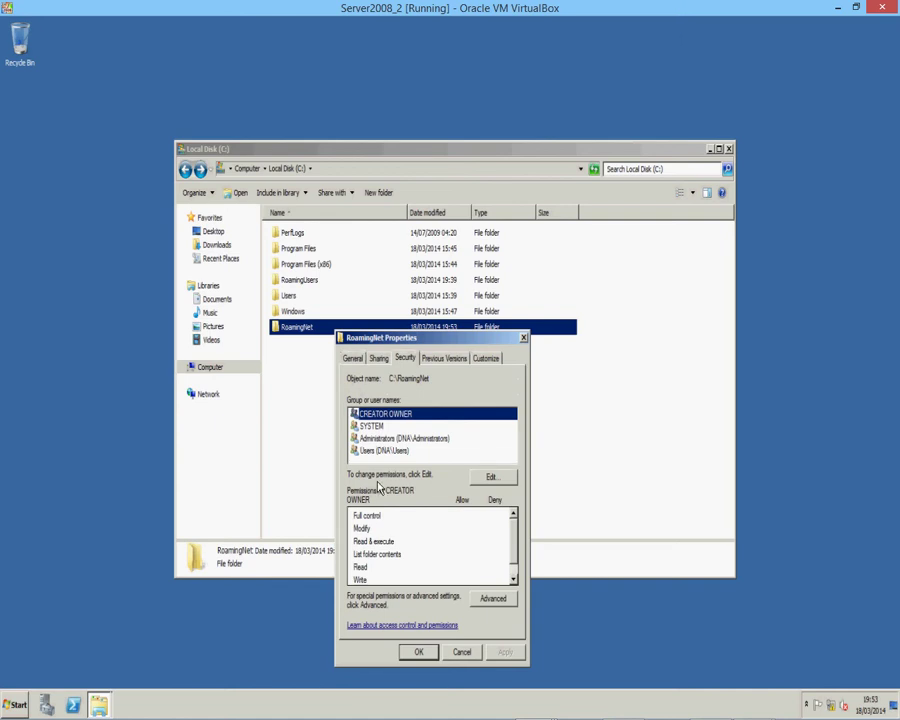
left_click(492, 600)
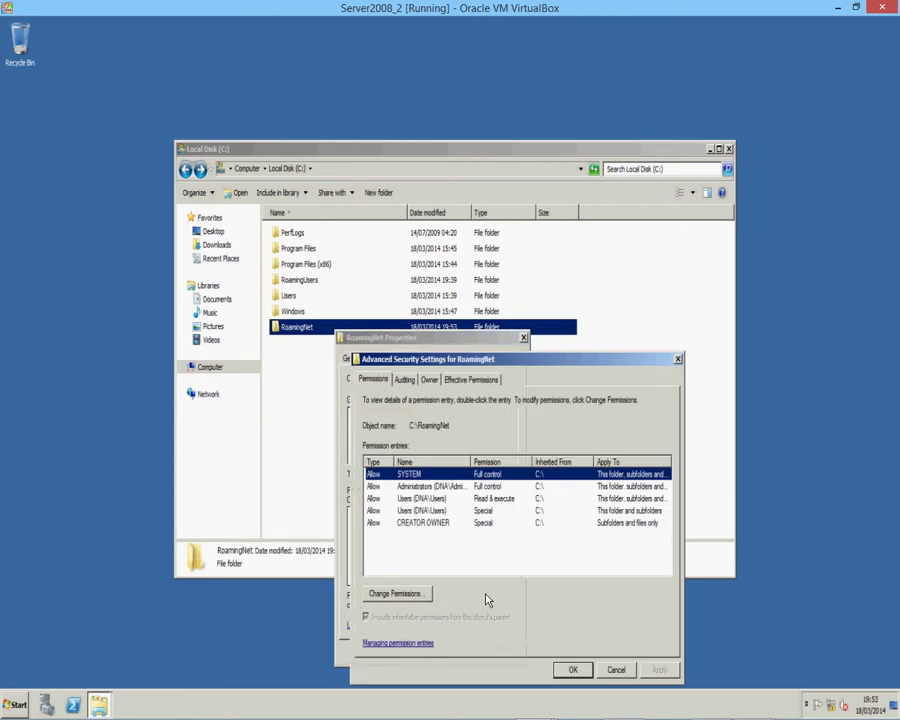
left_click(420, 597)
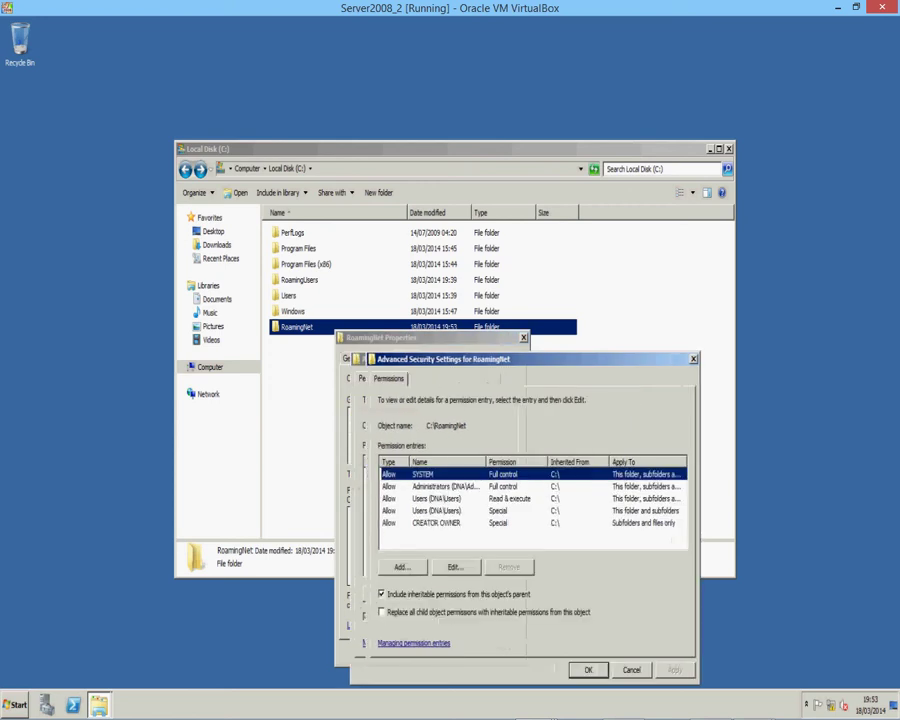
left_click(381, 595)
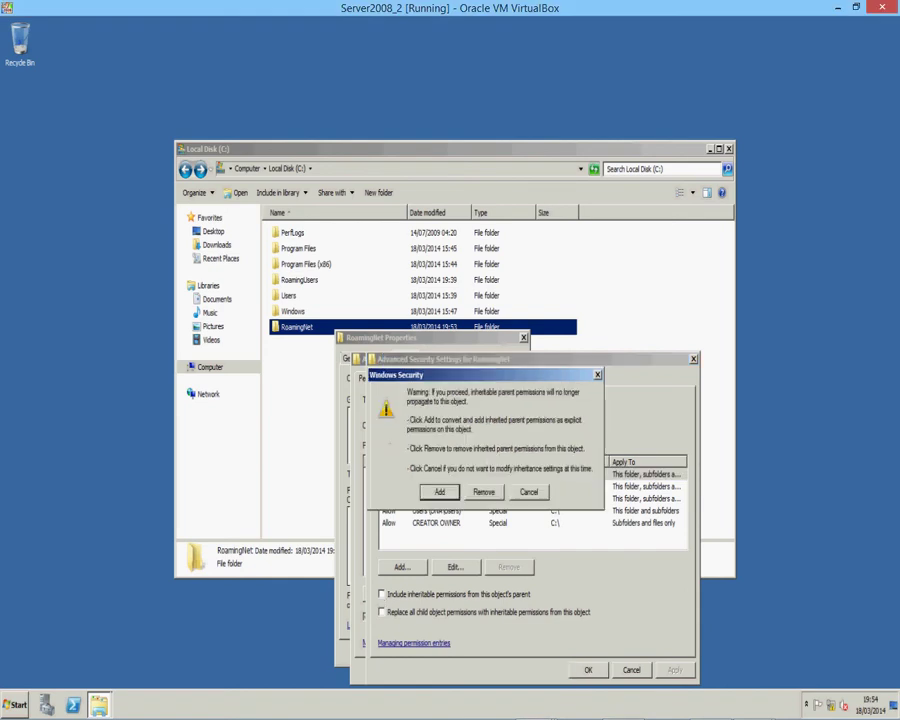
left_click(437, 492)
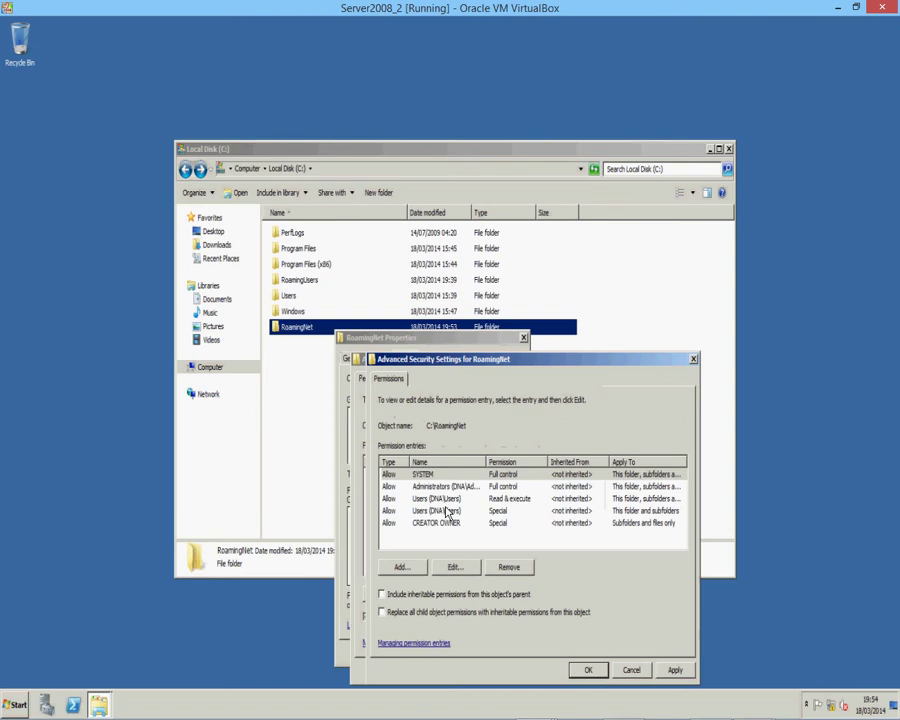
left_click(448, 499)
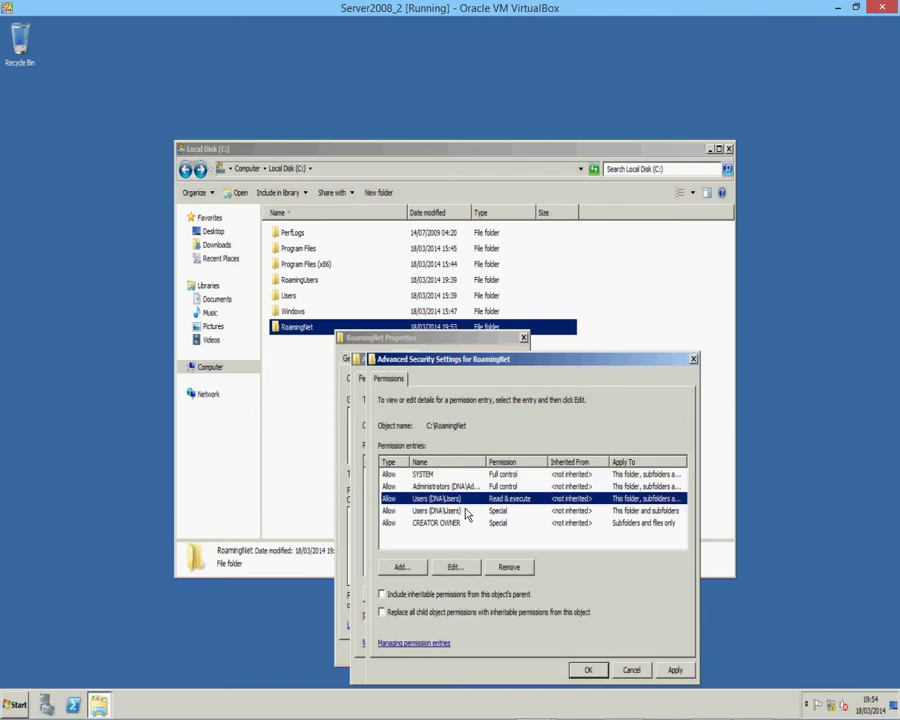
left_click(452, 511)
left_click(458, 499)
left_click(460, 510)
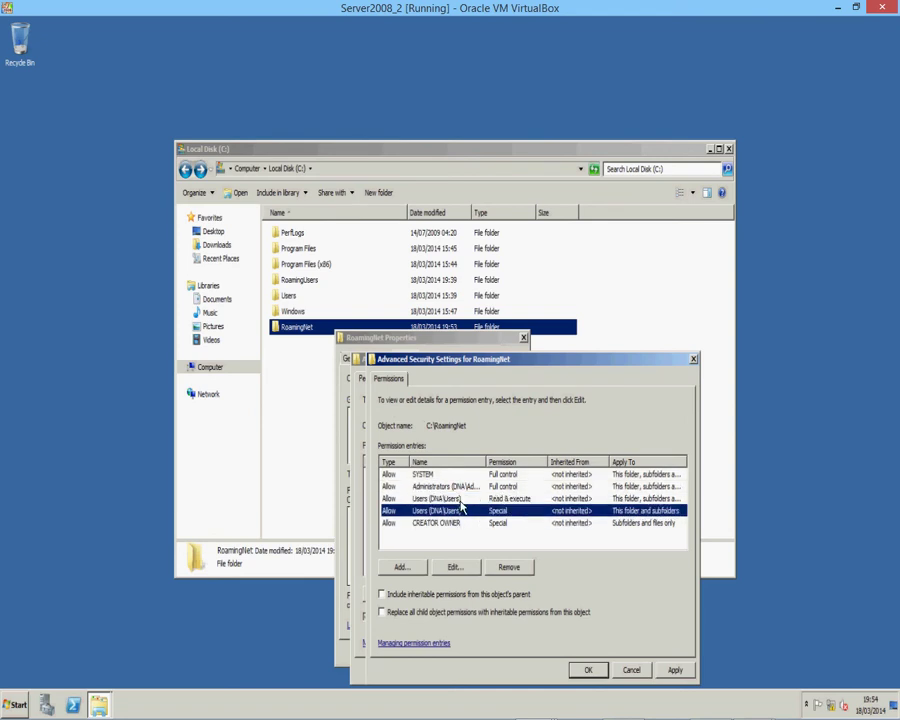
left_click(460, 499)
left_click(463, 509)
left_click(460, 499)
left_click(460, 510)
left_click(461, 499)
left_click(463, 511)
left_click(460, 499)
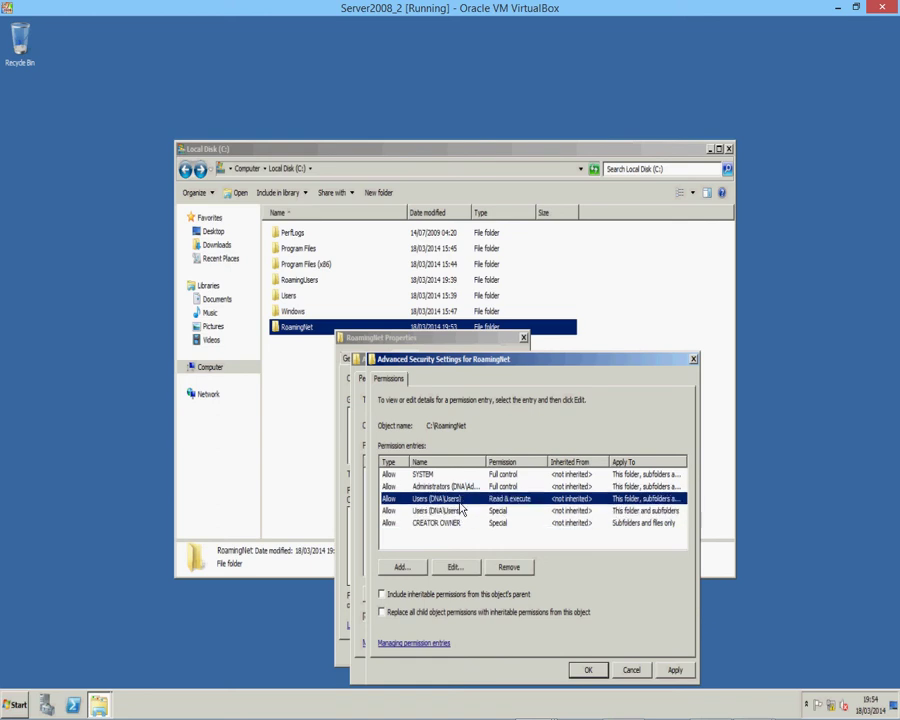
left_click(462, 511)
left_click(460, 499)
left_click(462, 511)
Restrict the Users entry with Read & execute permission on RoamingNet to This folder only
left_click(458, 499)
left_click(455, 567)
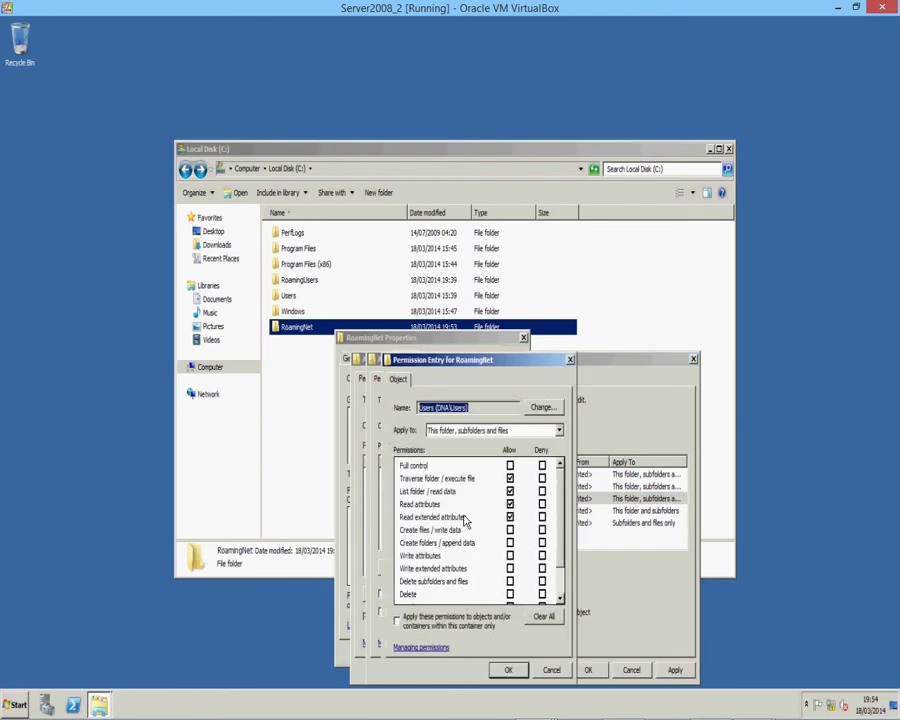
left_click(560, 434)
left_click(446, 441)
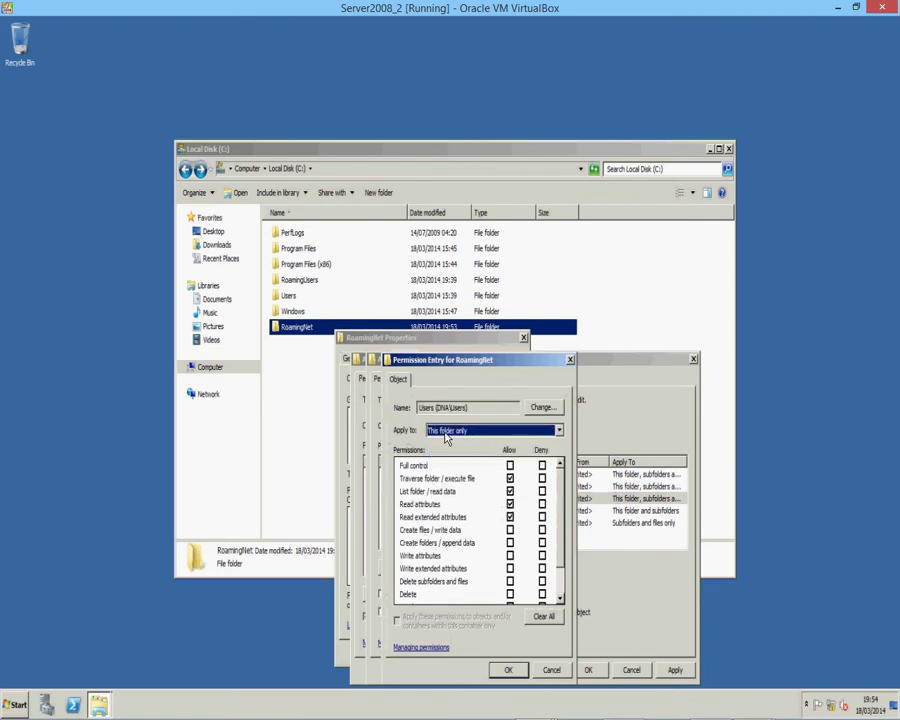
left_click(510, 668)
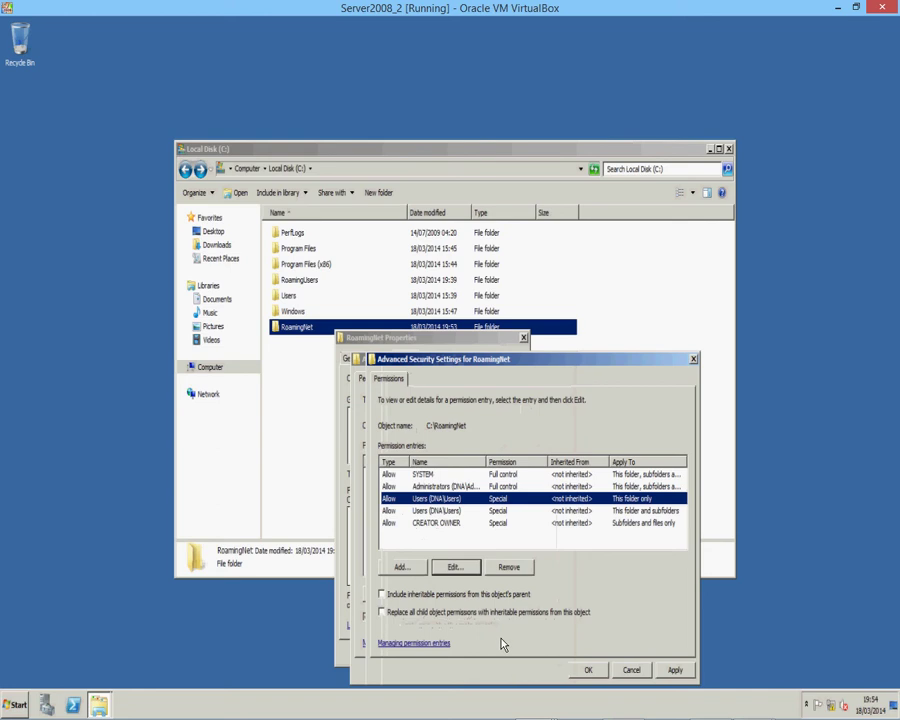
Restrict the Users entry covering folder and subfolders to This folder only, and accept the advanced security settings
left_click(440, 511)
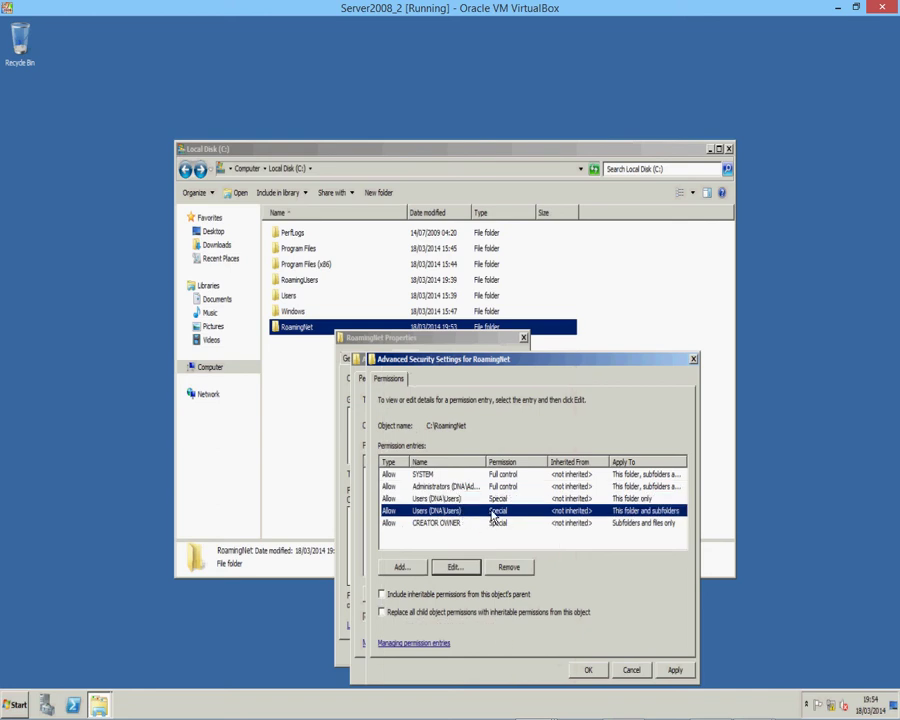
left_click(455, 567)
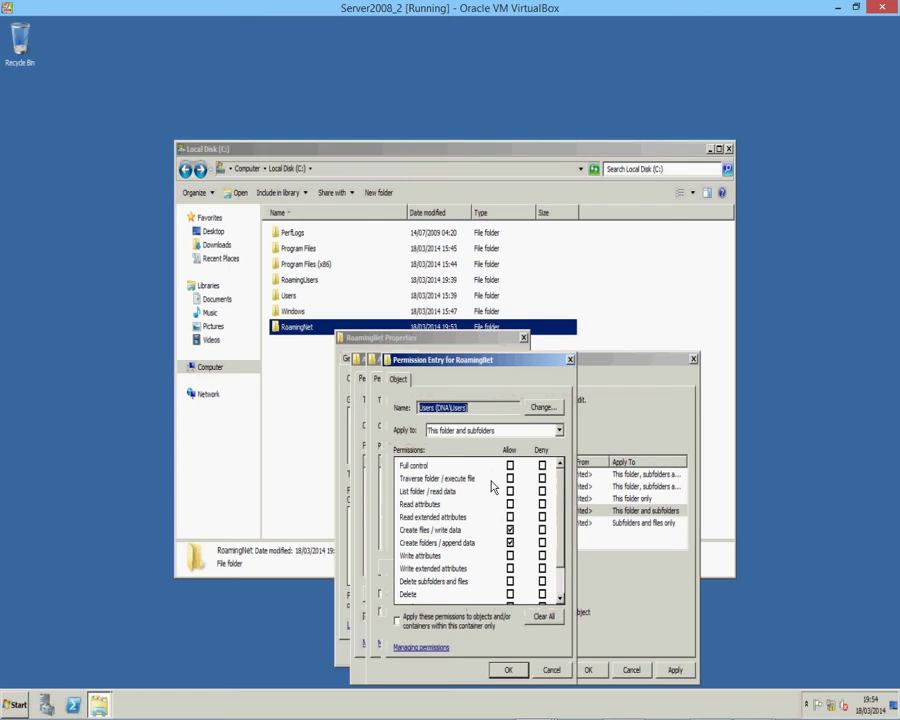
left_click(560, 432)
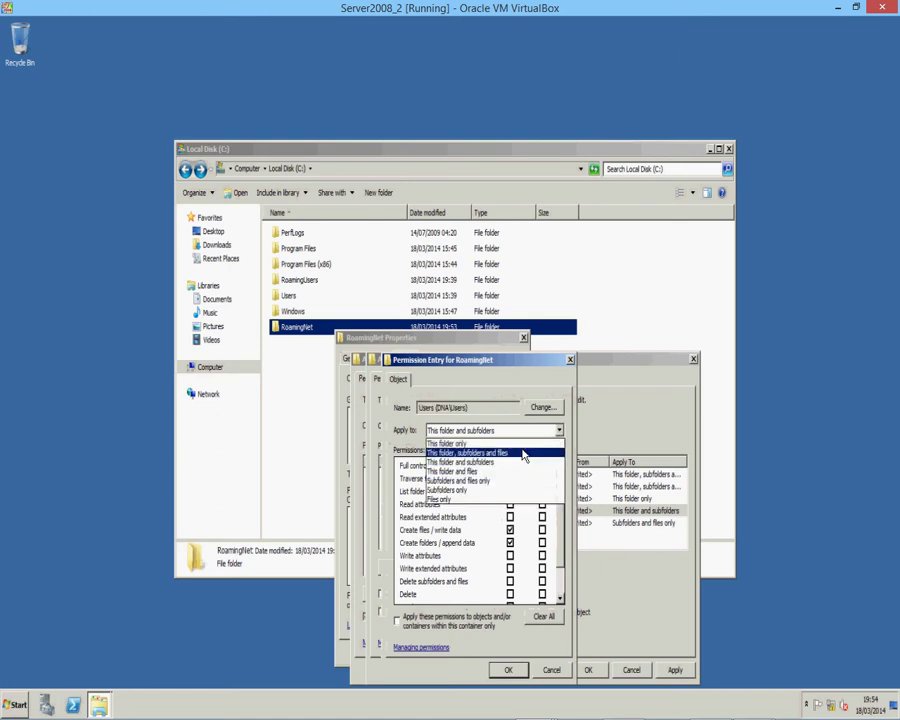
left_click(470, 443)
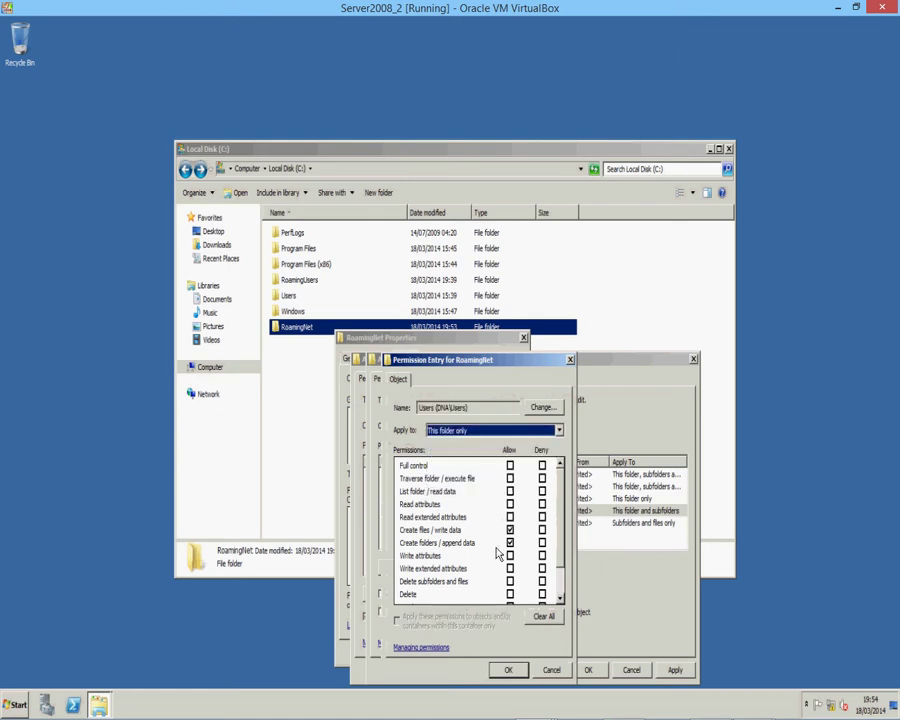
left_click(507, 669)
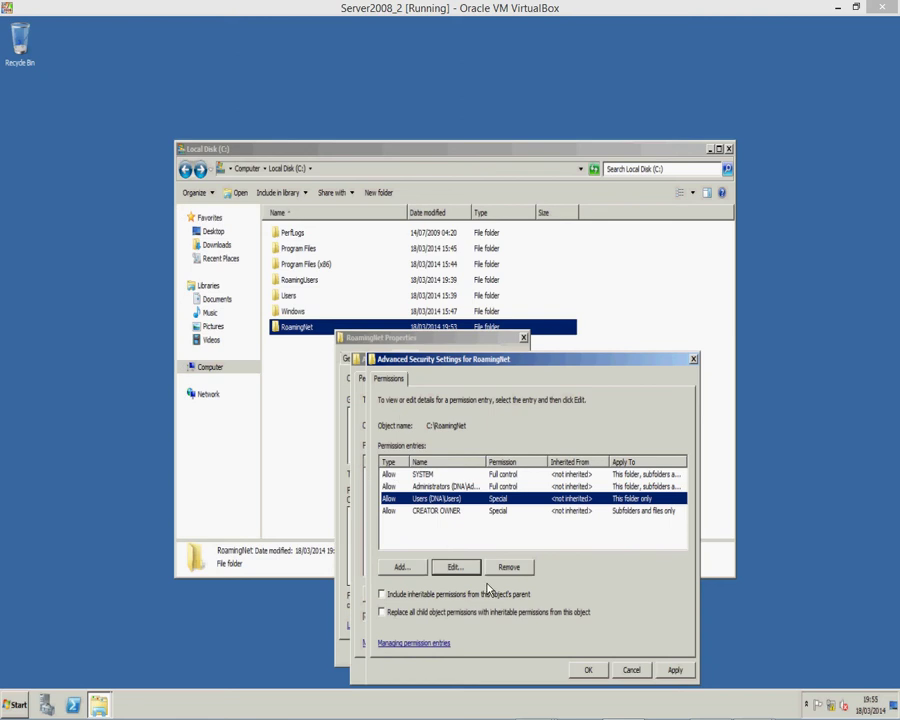
left_click(586, 669)
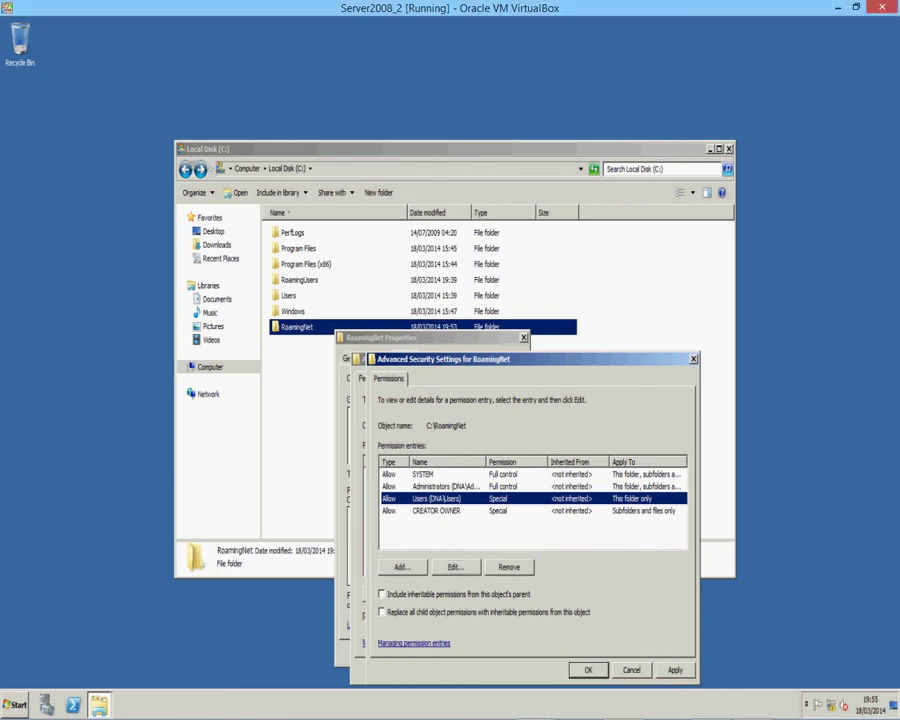
left_click(572, 669)
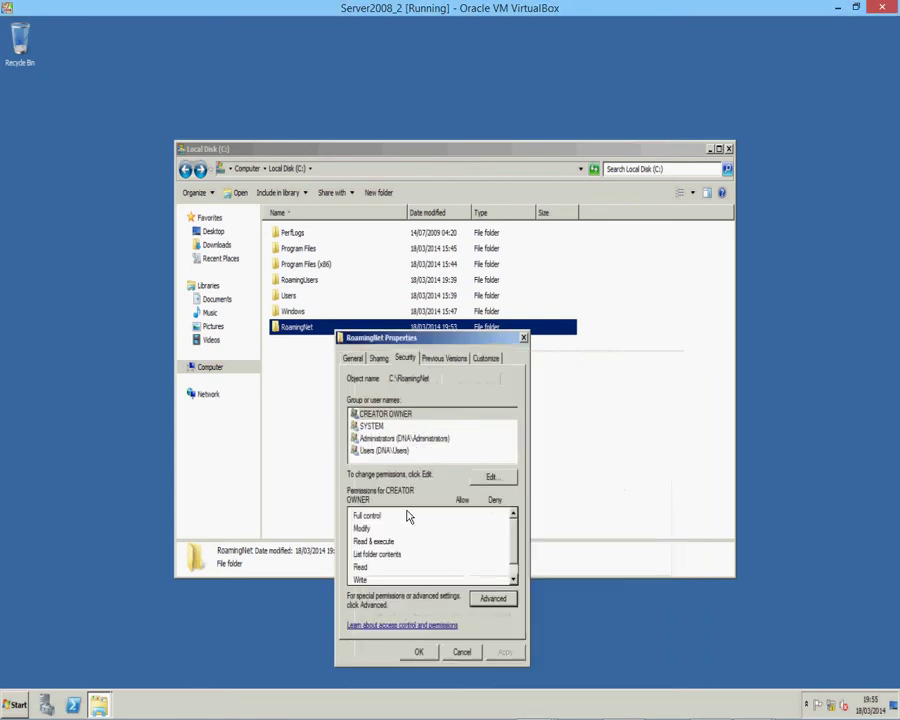
left_click(377, 362)
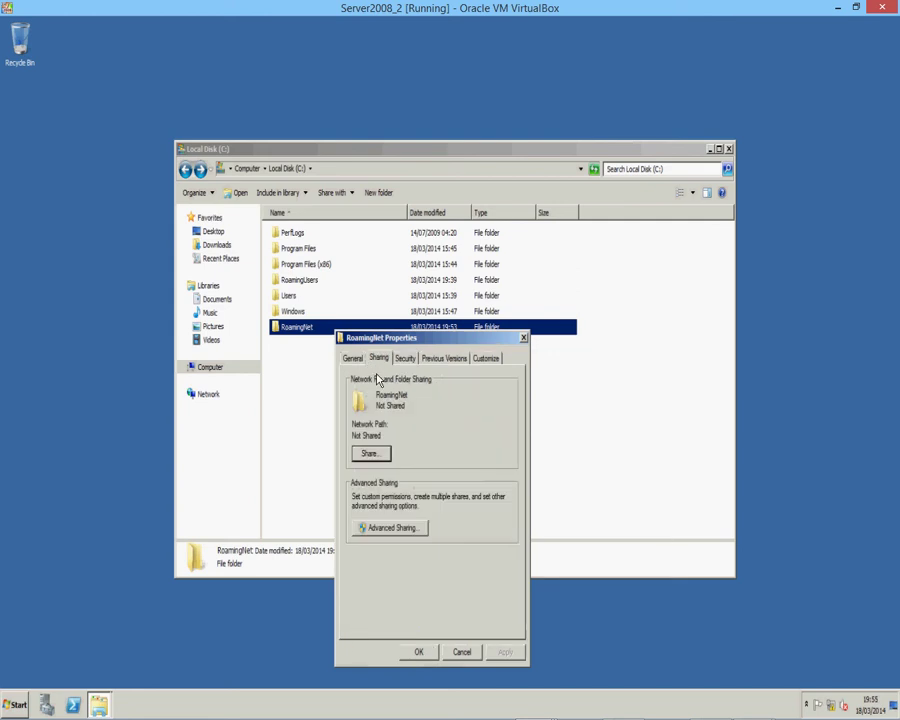
left_click(376, 455)
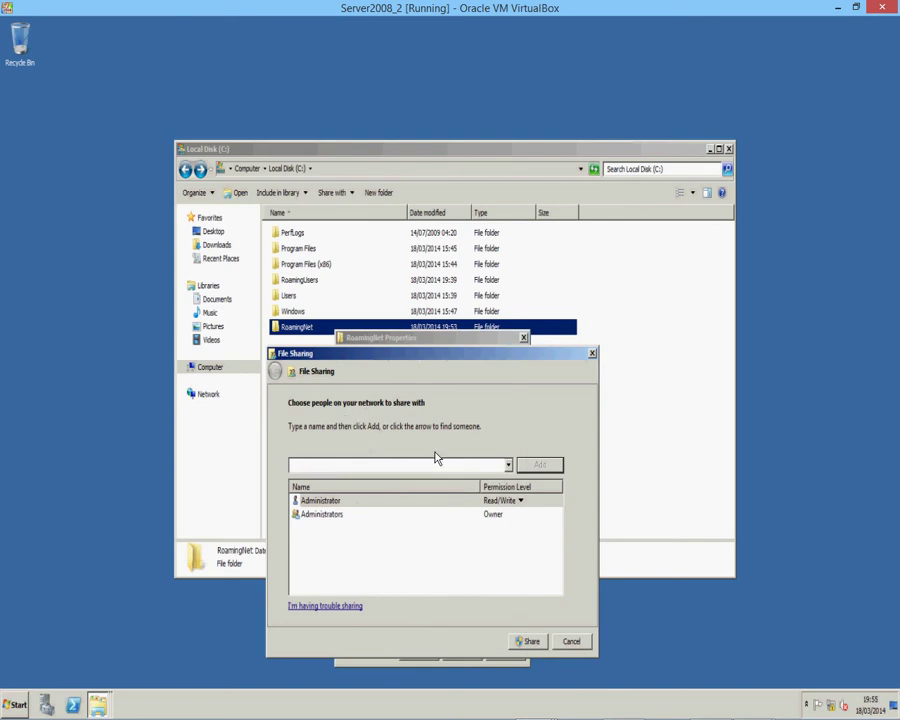
left_click(529, 642)
left_click(571, 641)
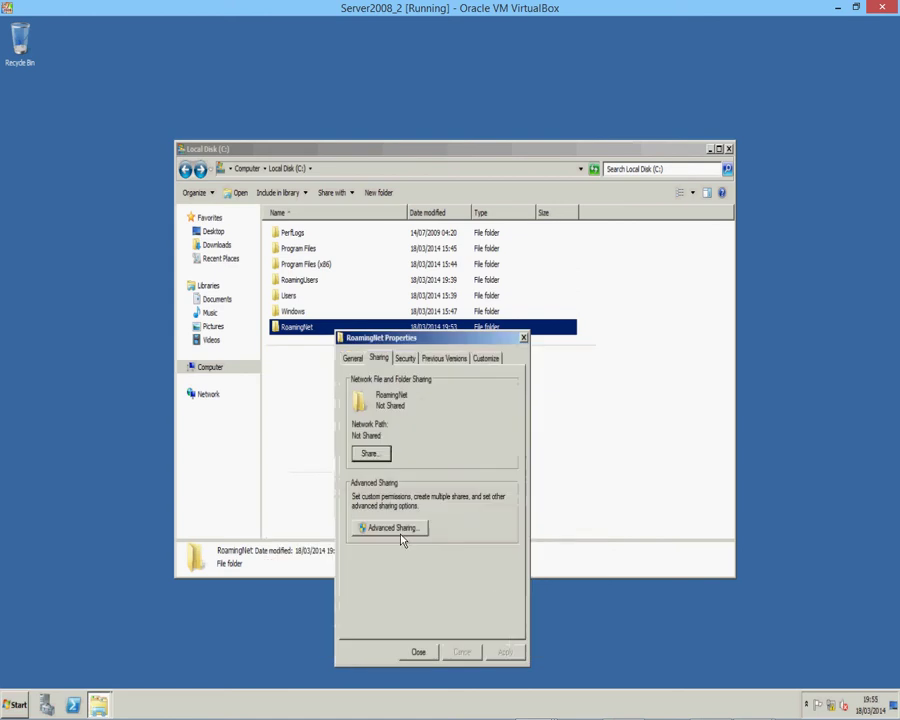
Enable advanced sharing of the RoamingNet folder with the share name RoamingNet$
left_click(395, 528)
left_click(351, 377)
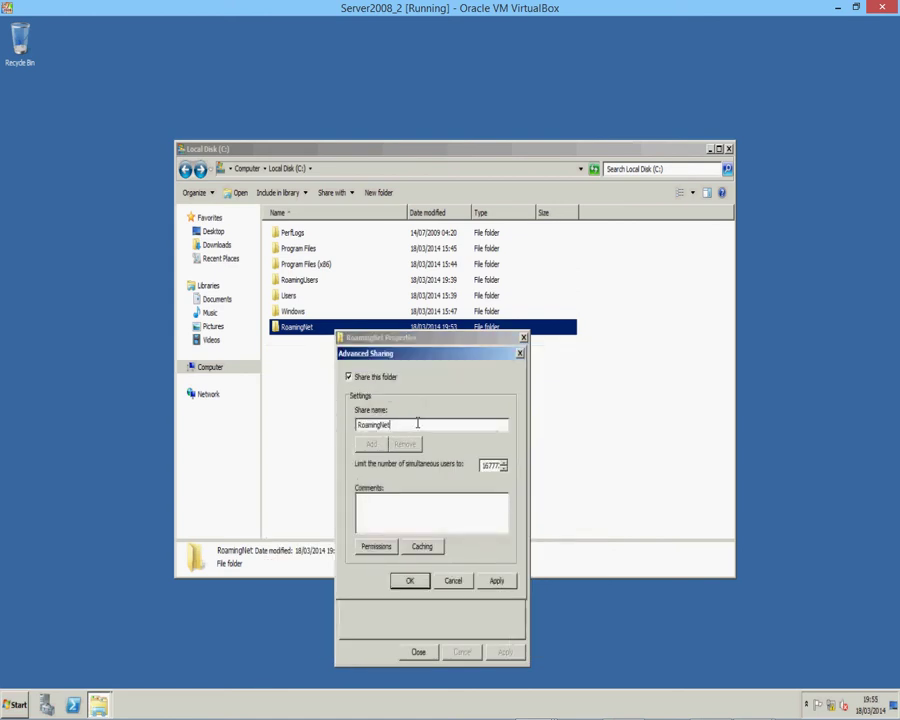
type("$")
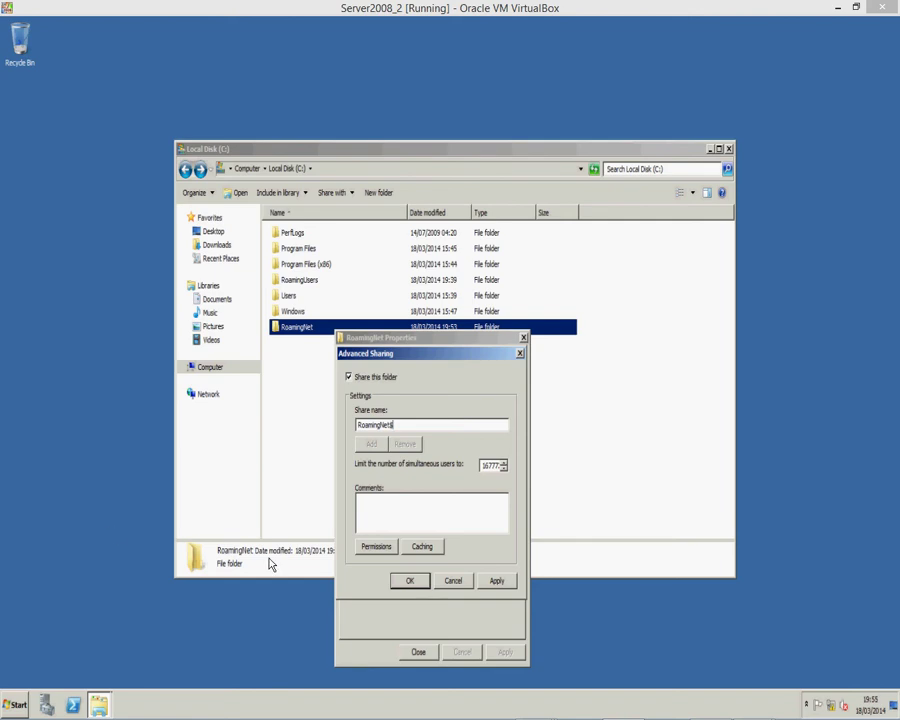
Allow Everyone Full Control on the RoamingNet$ share, then accept the sharing settings and close the folder properties
left_click(368, 546)
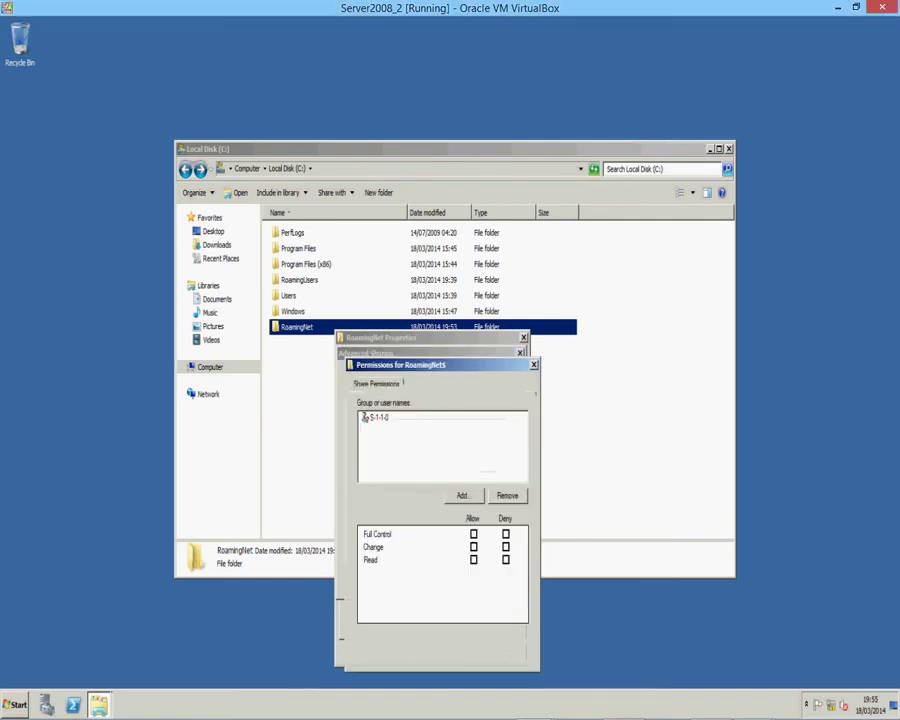
left_click(474, 560)
left_click(474, 535)
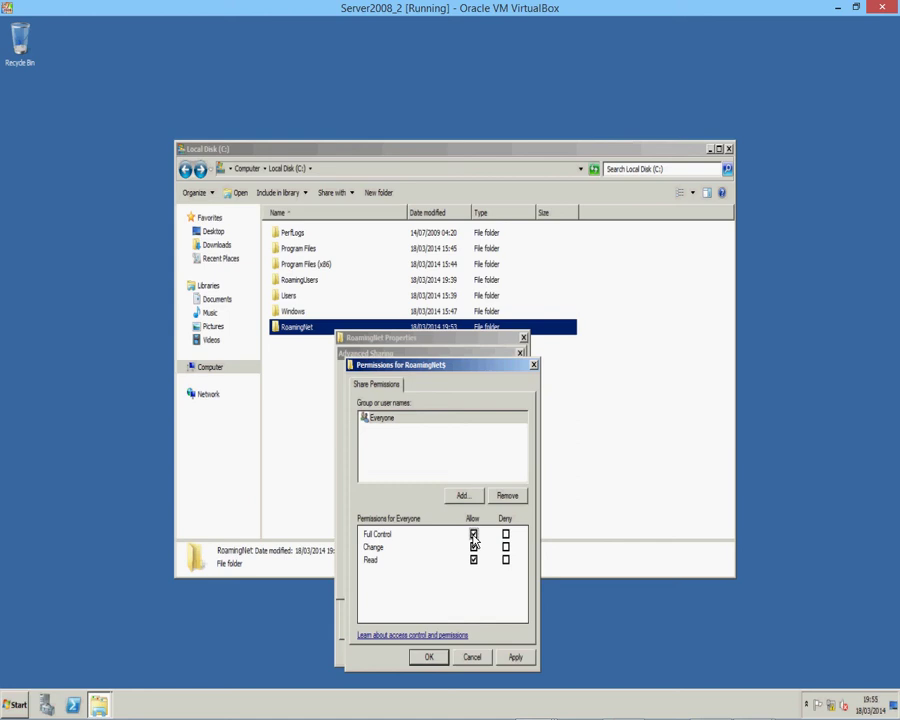
left_click(516, 658)
left_click(427, 658)
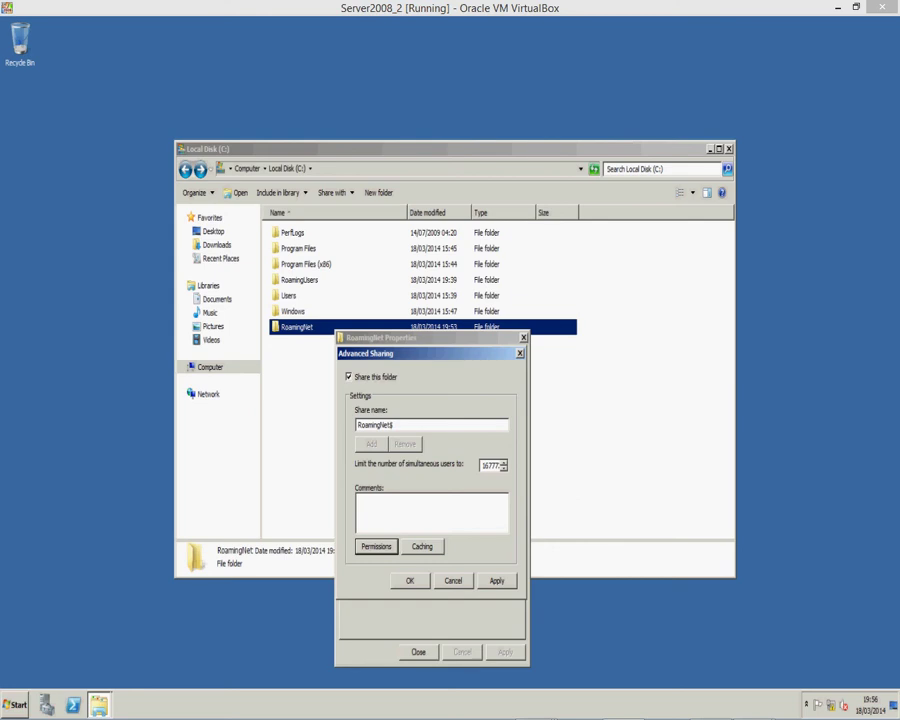
left_click(404, 583)
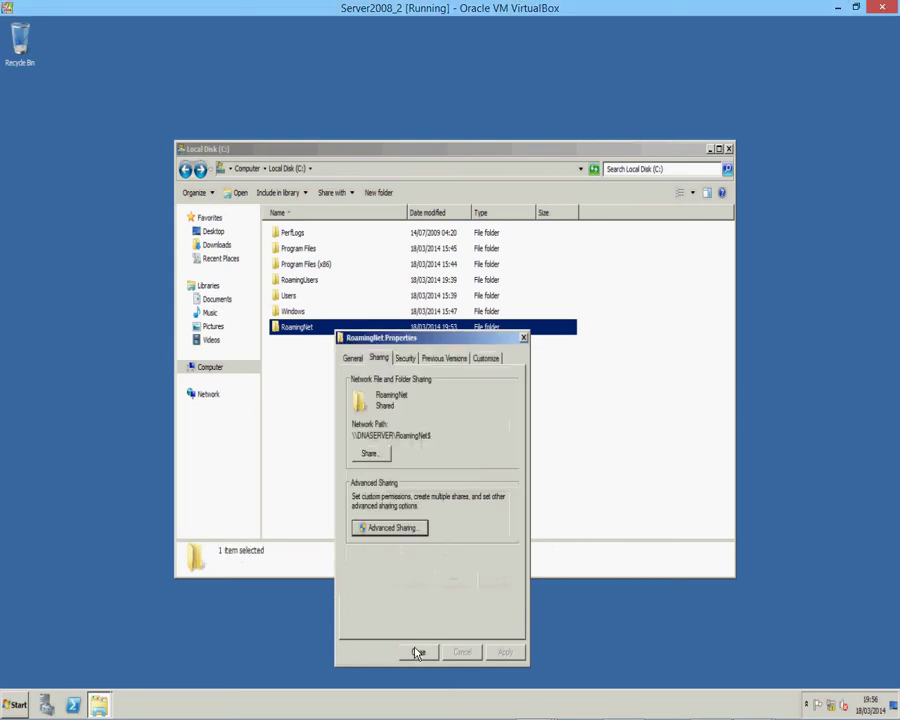
left_click(418, 653)
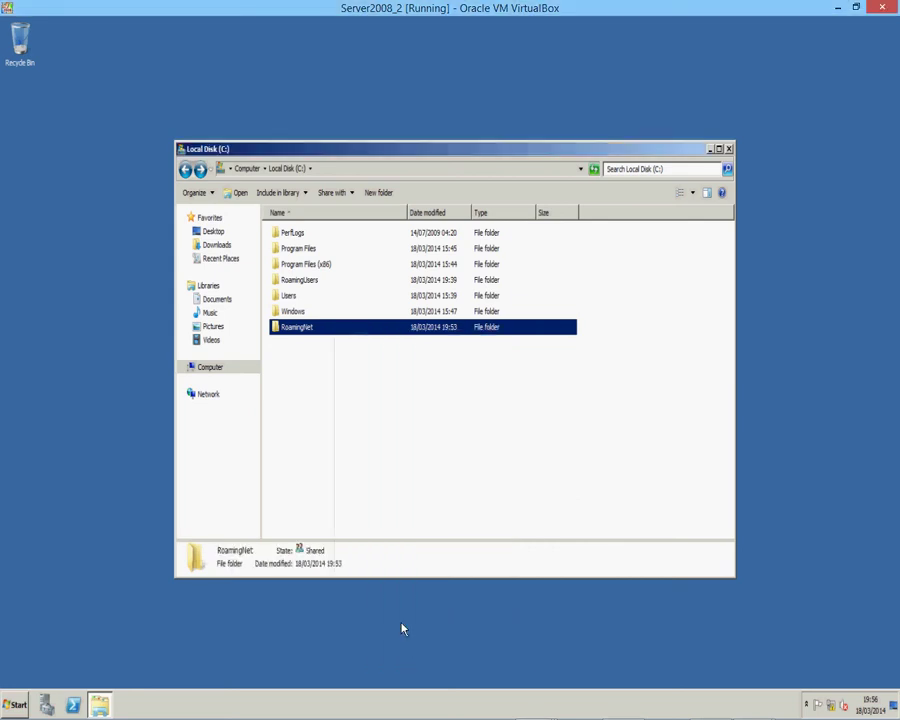
Open the RoamingNet folder and copy its address
double_click(297, 330)
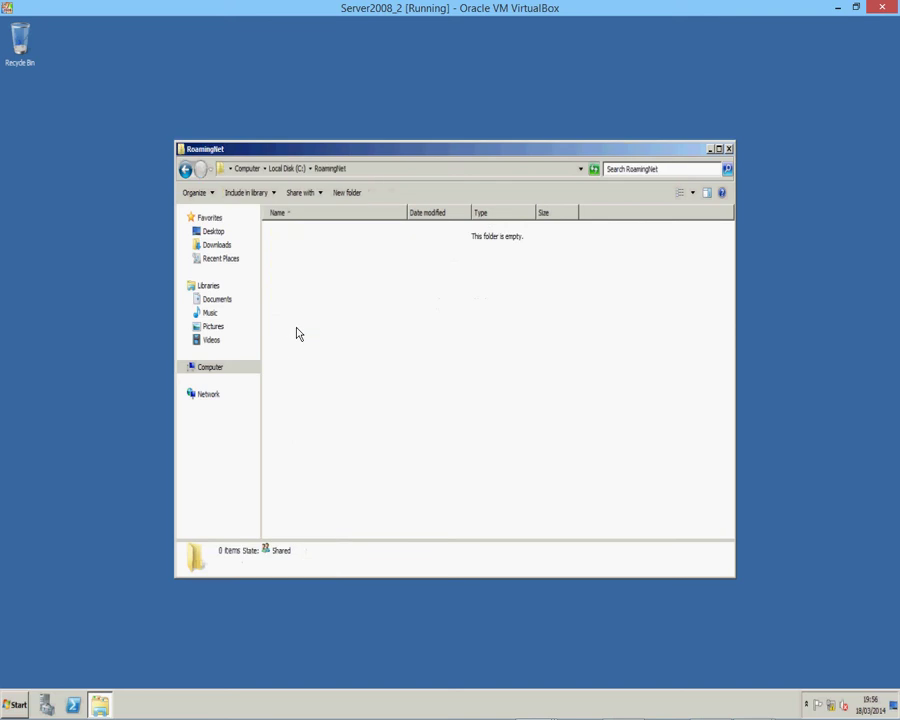
right_click(338, 170)
left_click(365, 187)
Open Active Directory Users and Computers, select all accounts in InternetUsers, and enable the profile path in their shared properties
left_click(14, 705)
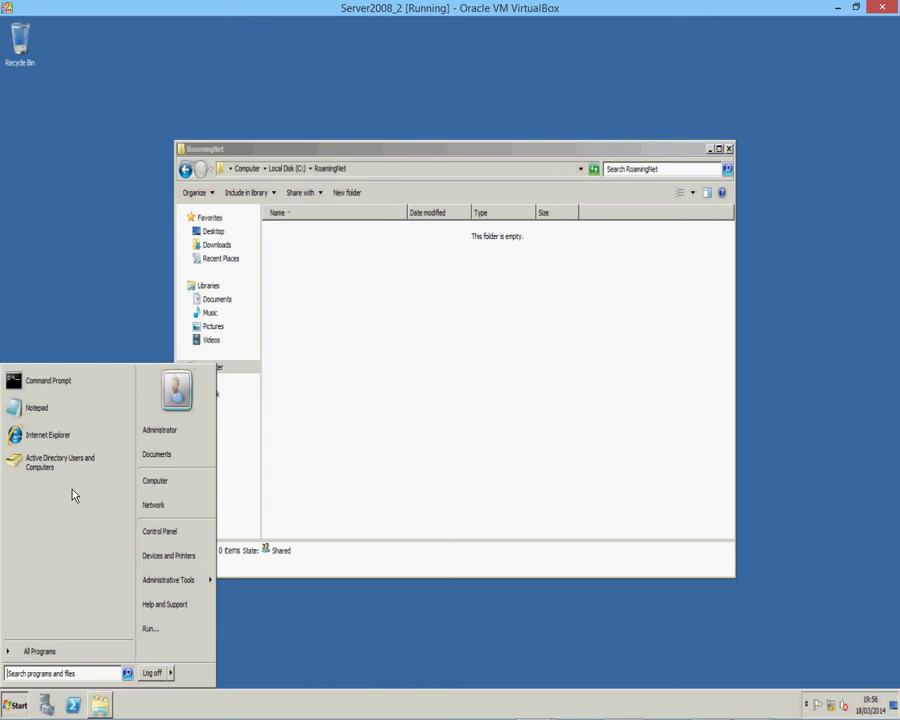
left_click(60, 463)
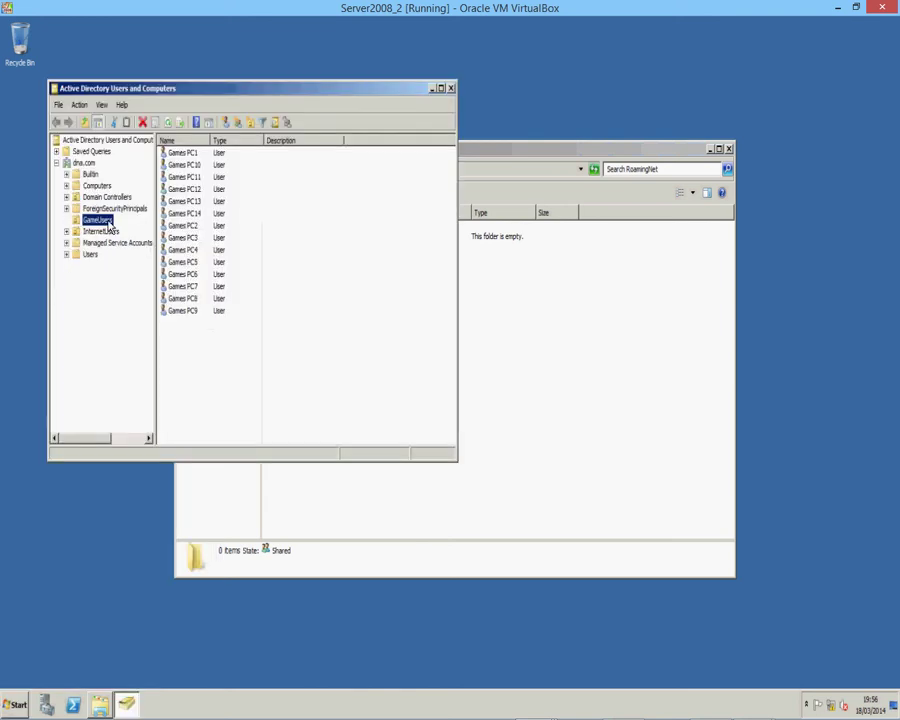
left_click(101, 232)
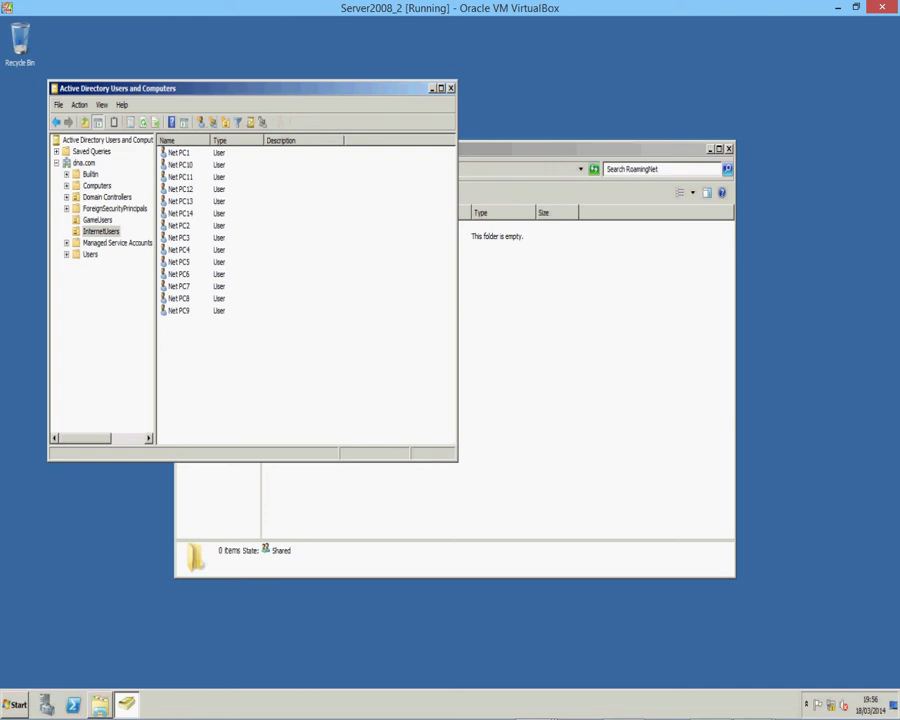
left_click_drag(187, 355, 186, 148)
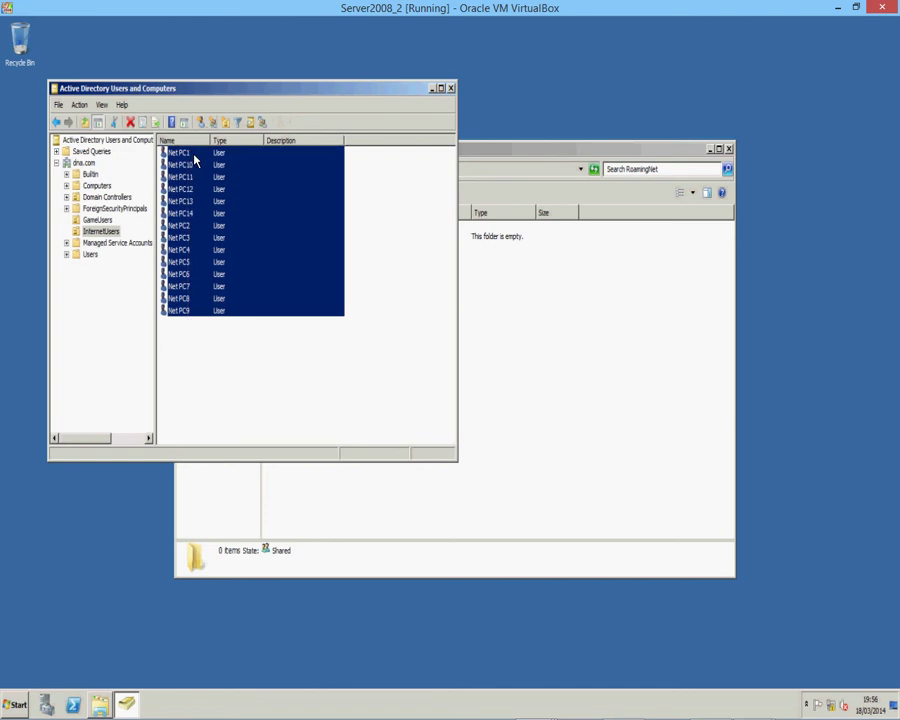
right_click(191, 151)
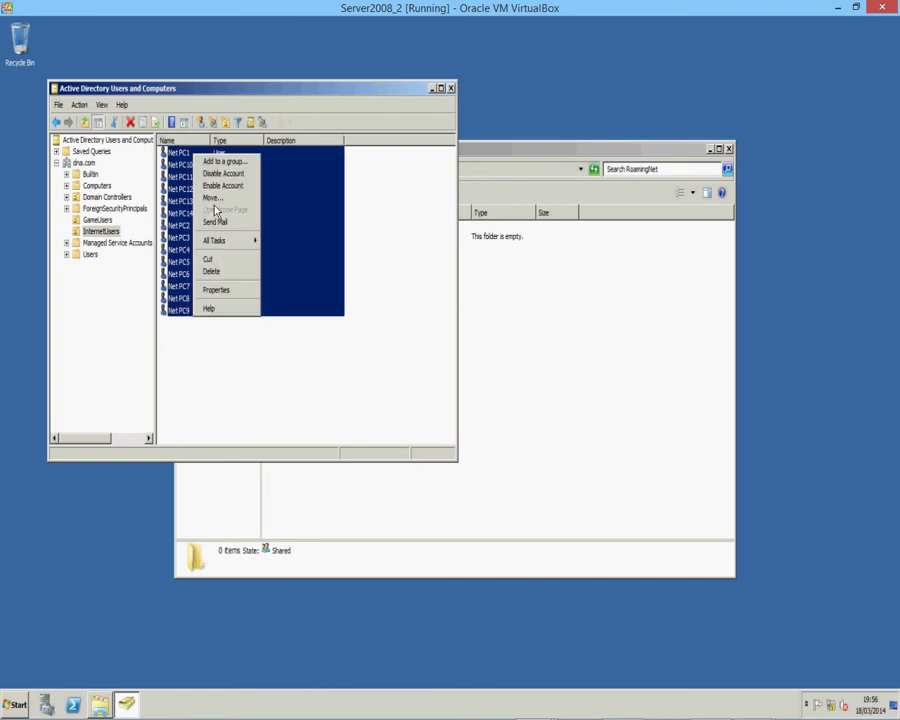
left_click(226, 292)
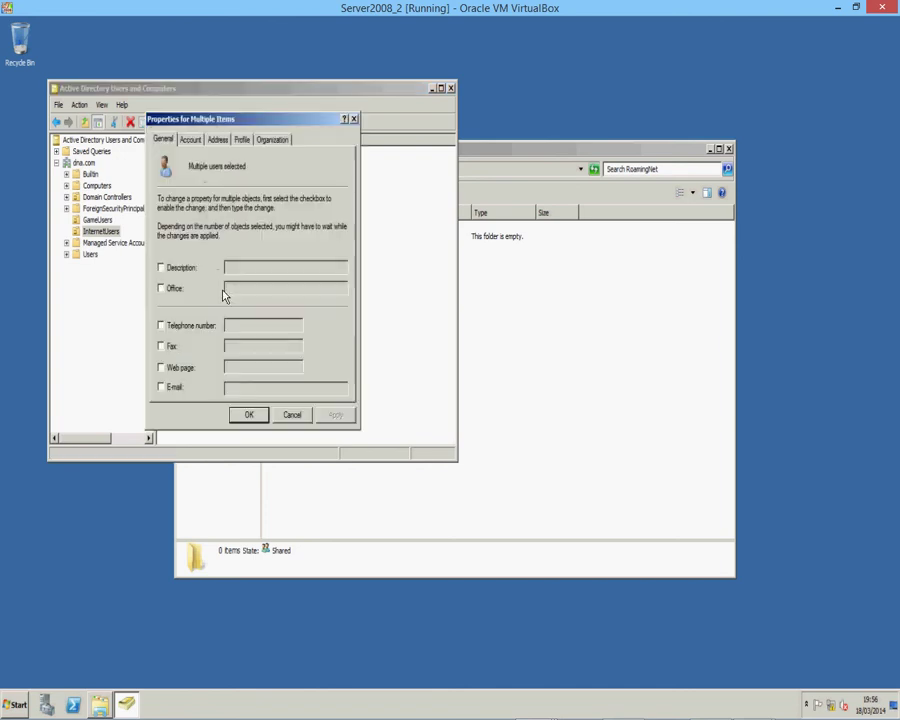
left_click(242, 140)
left_click(164, 213)
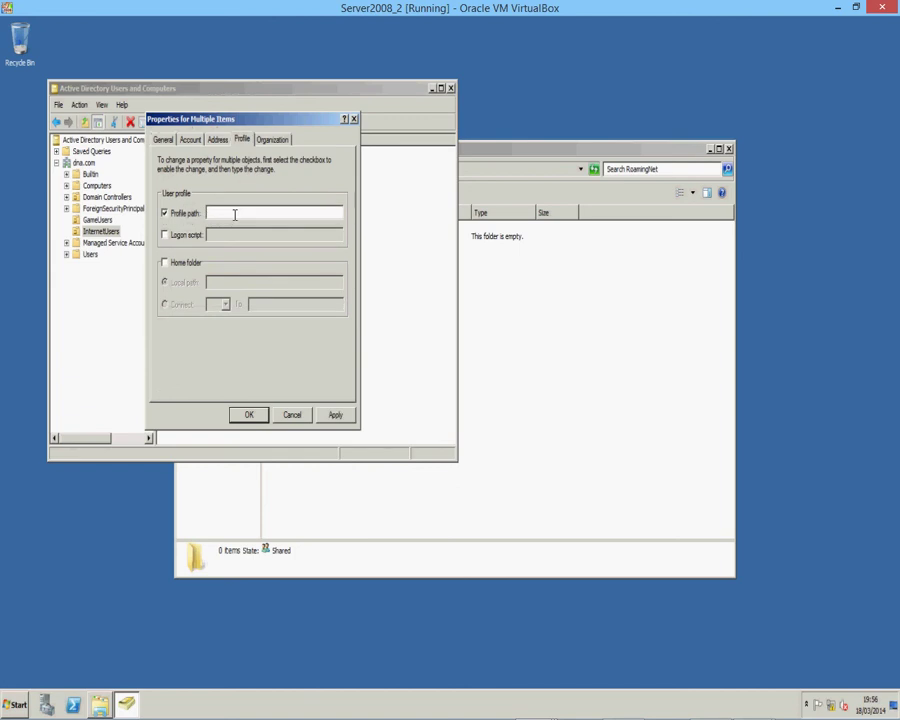
Build the accounts' profile path from C:\RoamingNet, replacing the drive with a dna\server prefix and appending \%username%\profile, then accept it and close the console
type("C:\\RoamingNet")
key("Left")
key("Left")
key("Left")
key("Left")
key("Left")
key("Left")
key("Left")
key("Left")
key("BackSpace")
key("BackSpace")
type("\\")
type("dna\\")
type("server")
type("\\")
type("%usern")
type("ame")
type("%")
type("\\")
type("pro")
type("file")
left_click(255, 414)
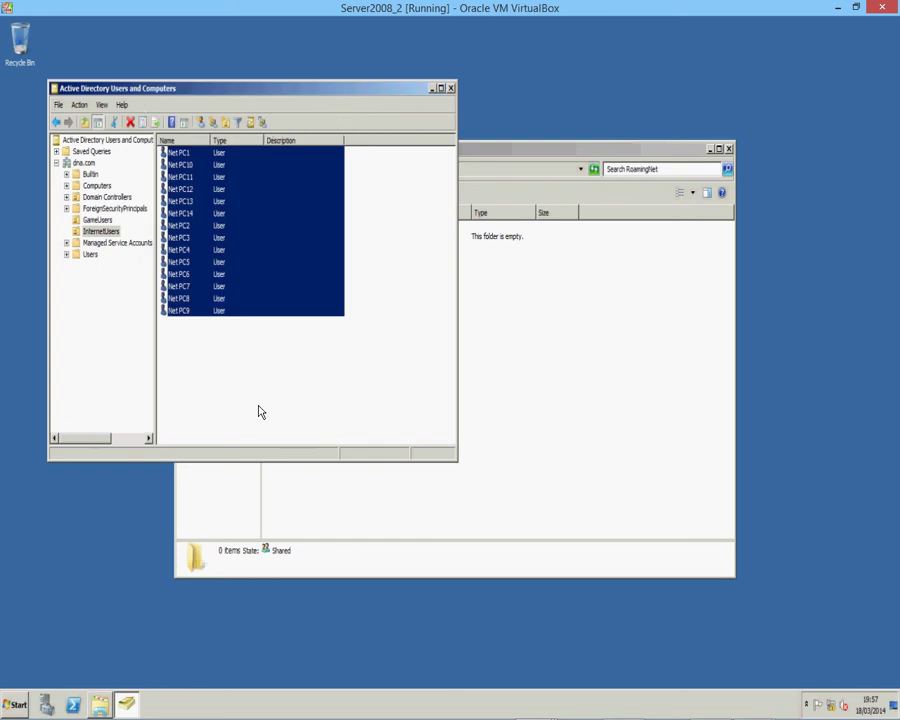
left_click(258, 330)
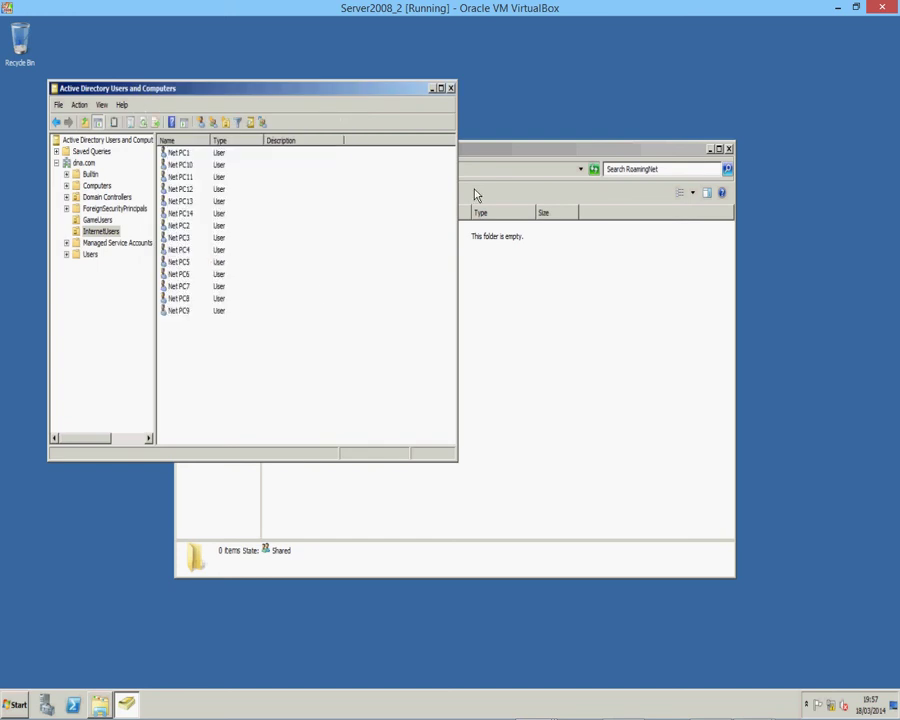
left_click(451, 89)
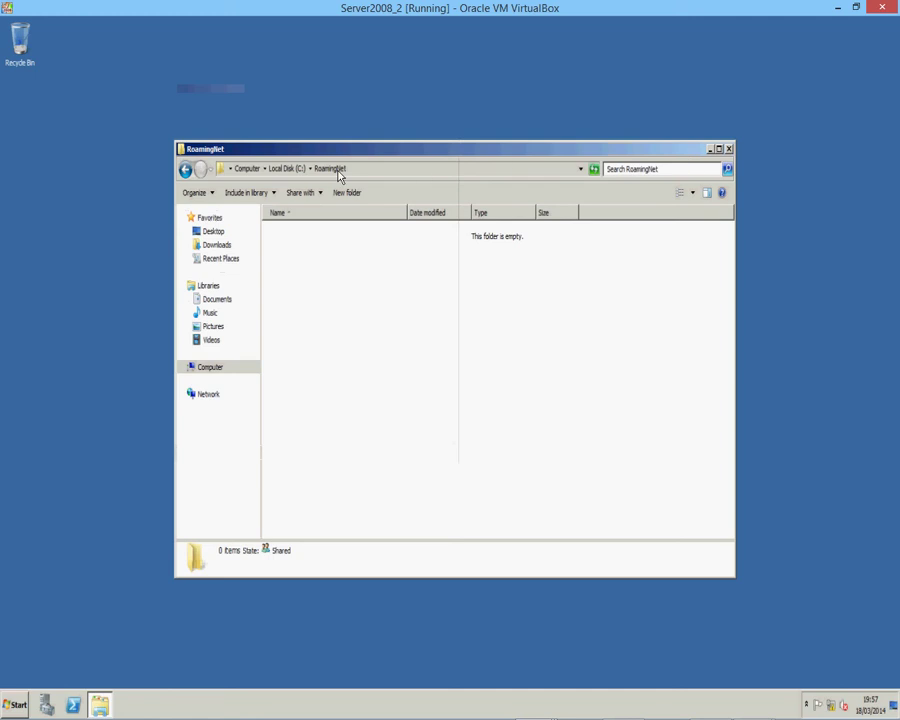
Switch to the Games_PC virtual machine and log on to the DNA domain as n_pc1 with the account password
mouse_move(546, 706)
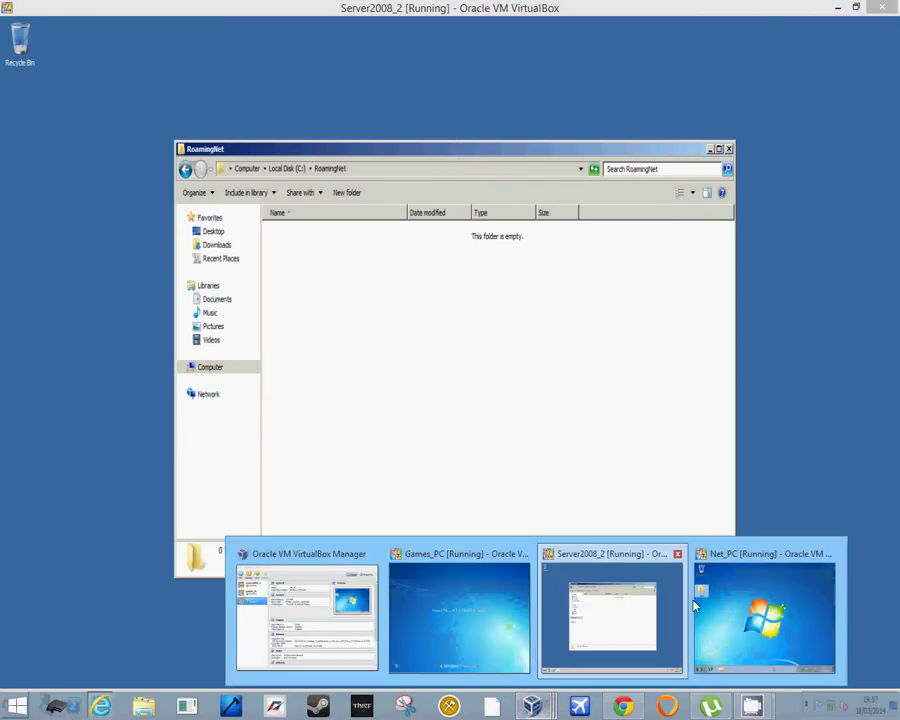
left_click(455, 617)
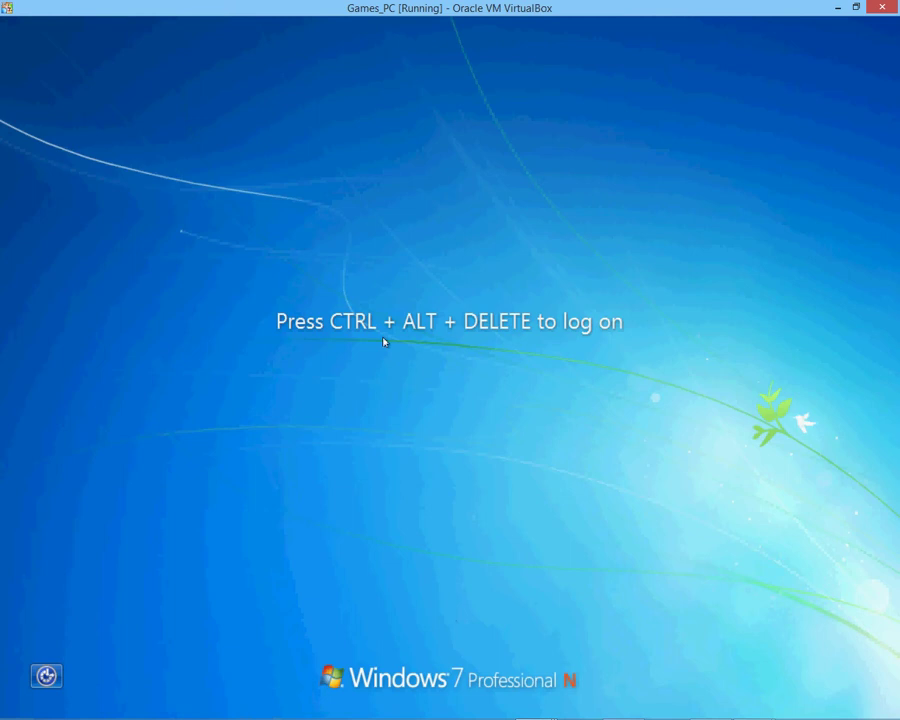
key("ctrl+alt+Delete")
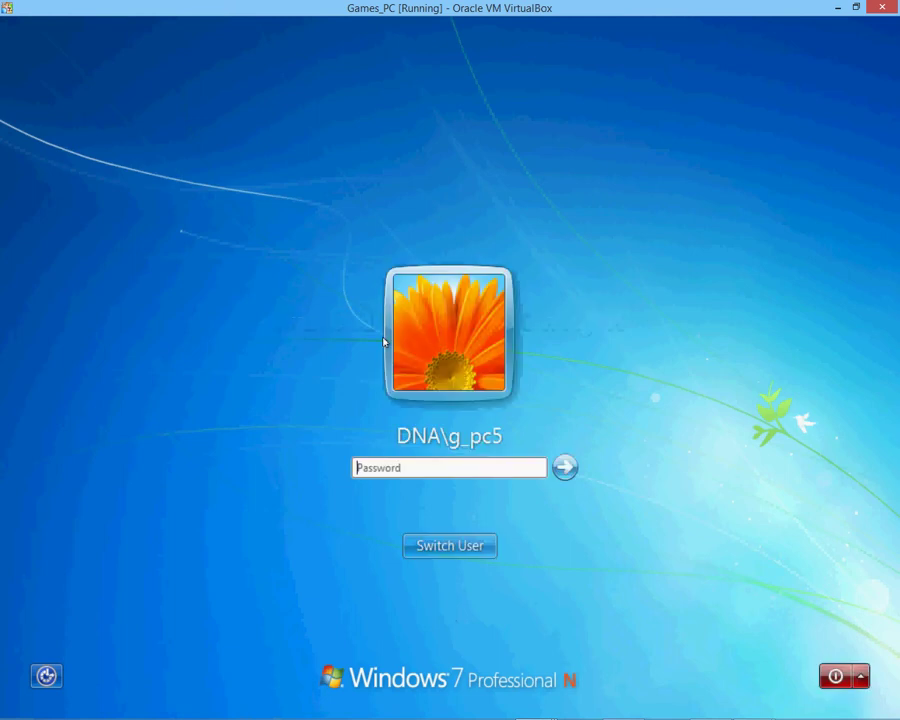
left_click(461, 546)
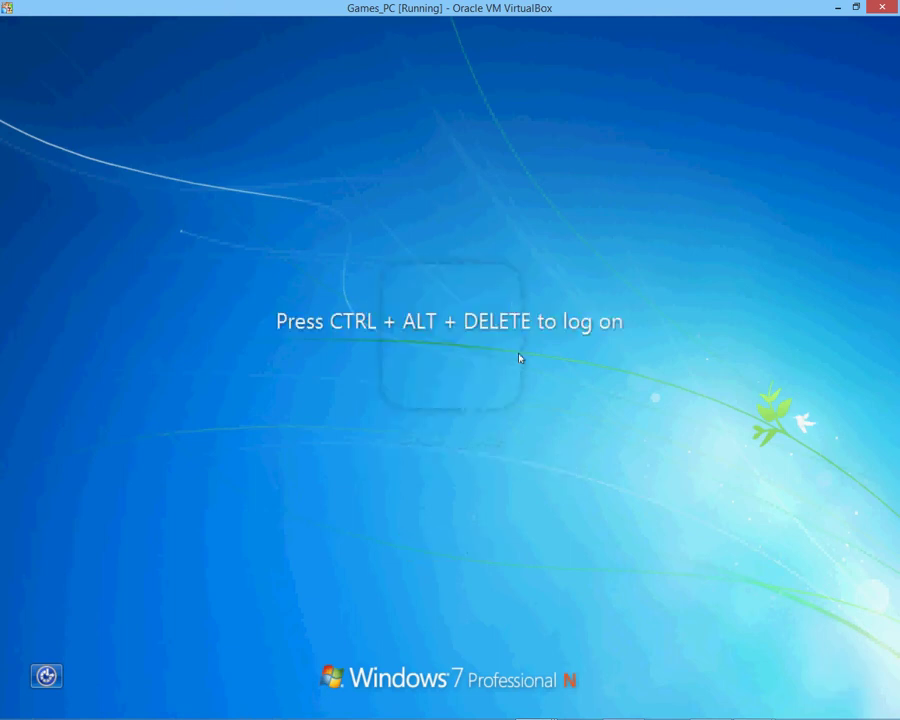
key("ctrl+alt+Delete")
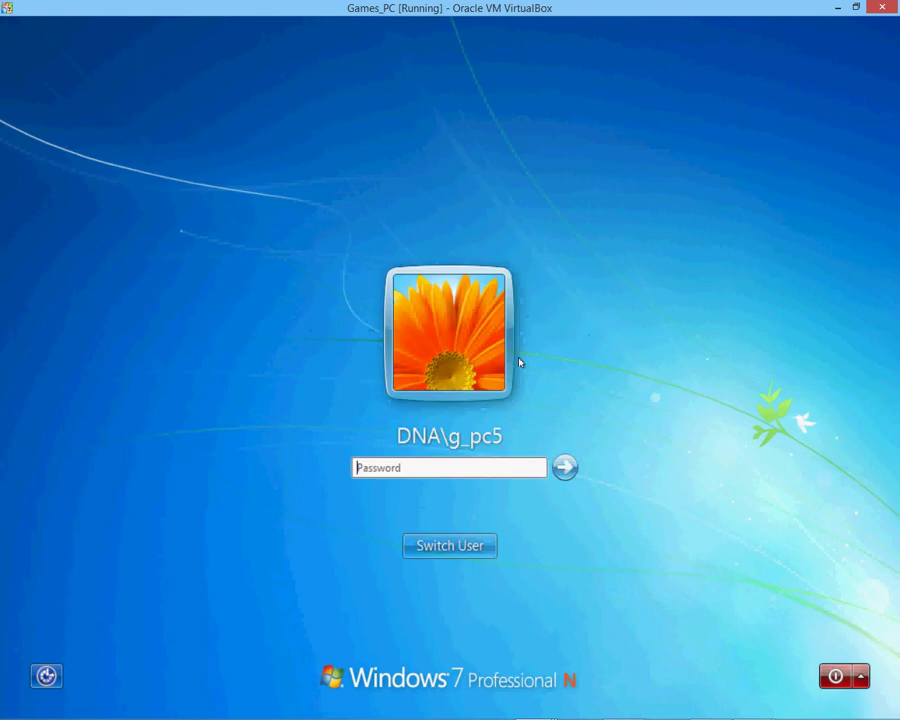
left_click(480, 538)
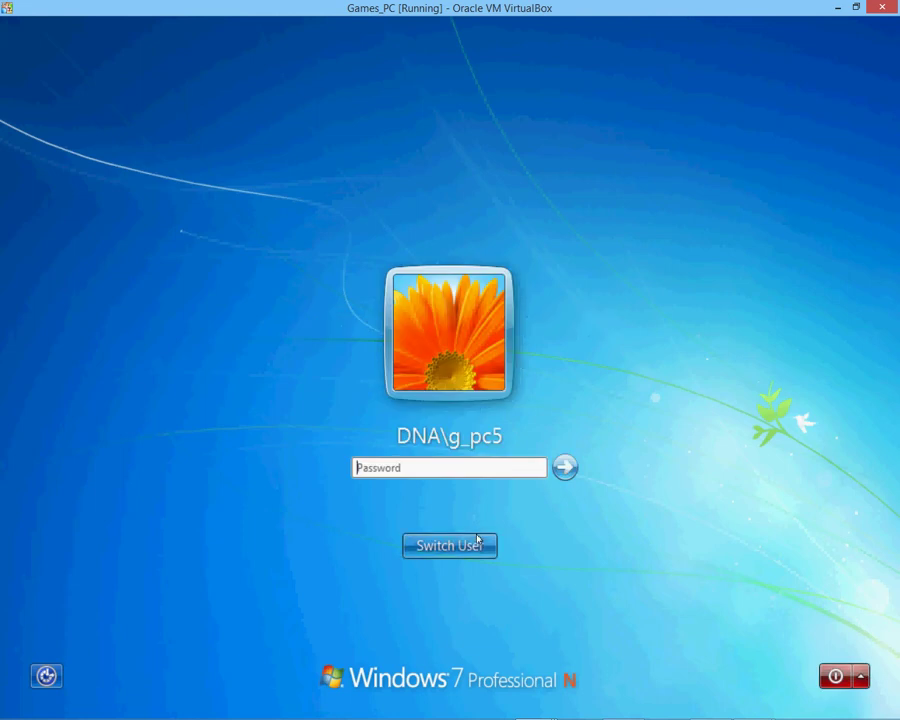
left_click(520, 434)
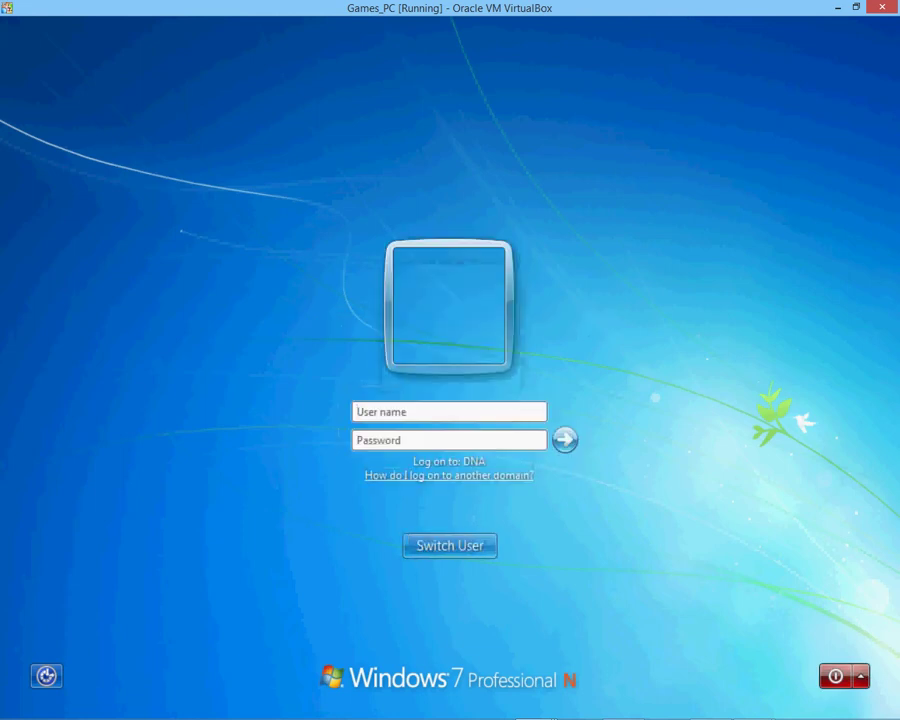
type("n_pc1")
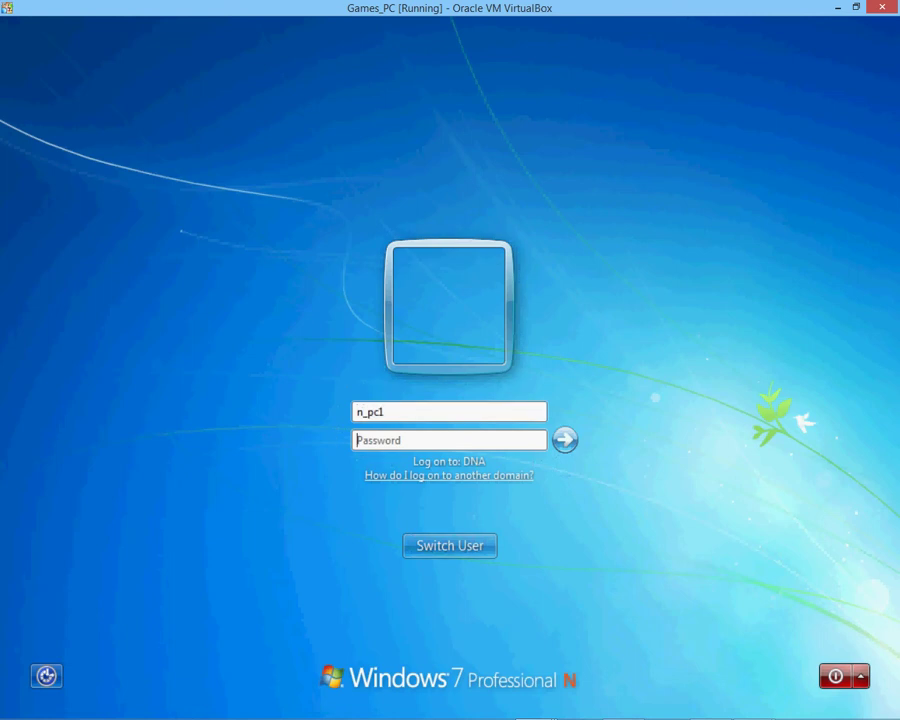
type("p••")
key("Return")
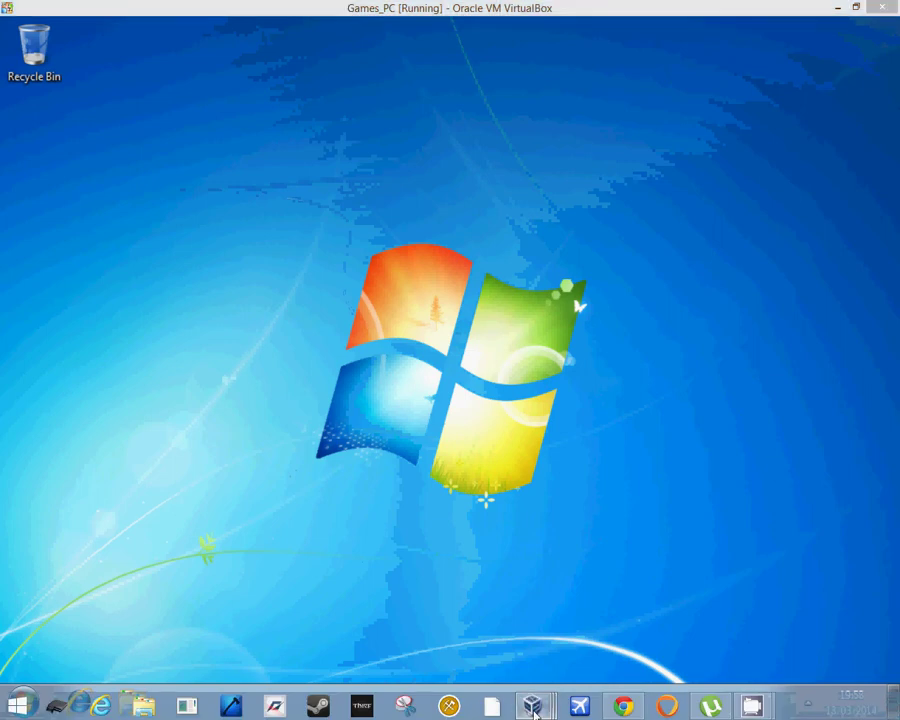
Return to the Server2008_2 machine and reopen the RoamingNet folder on drive C: to check for a created profile
mouse_move(535, 712)
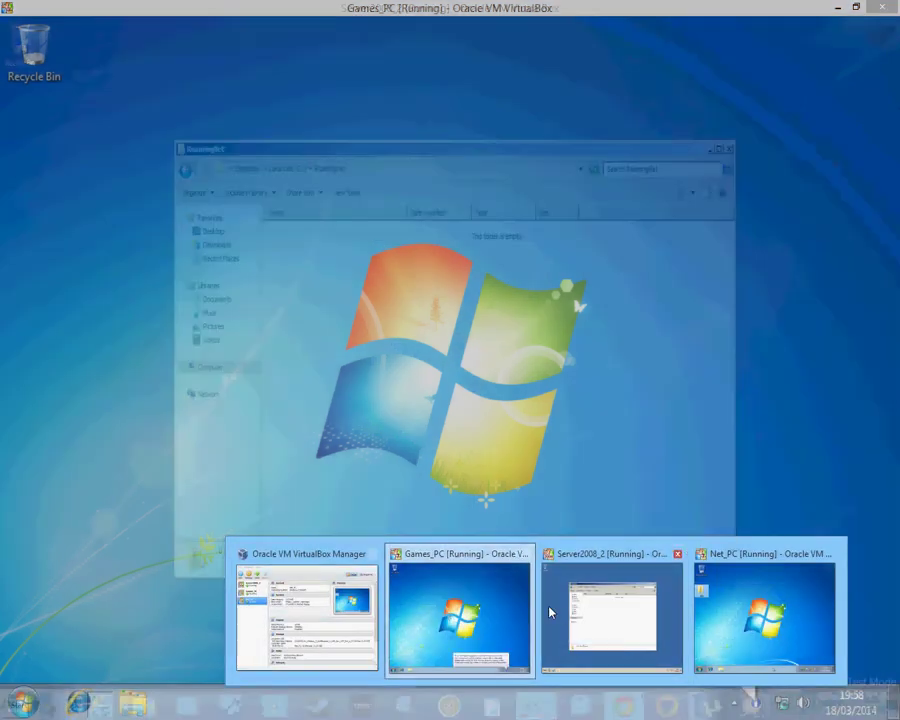
left_click(565, 617)
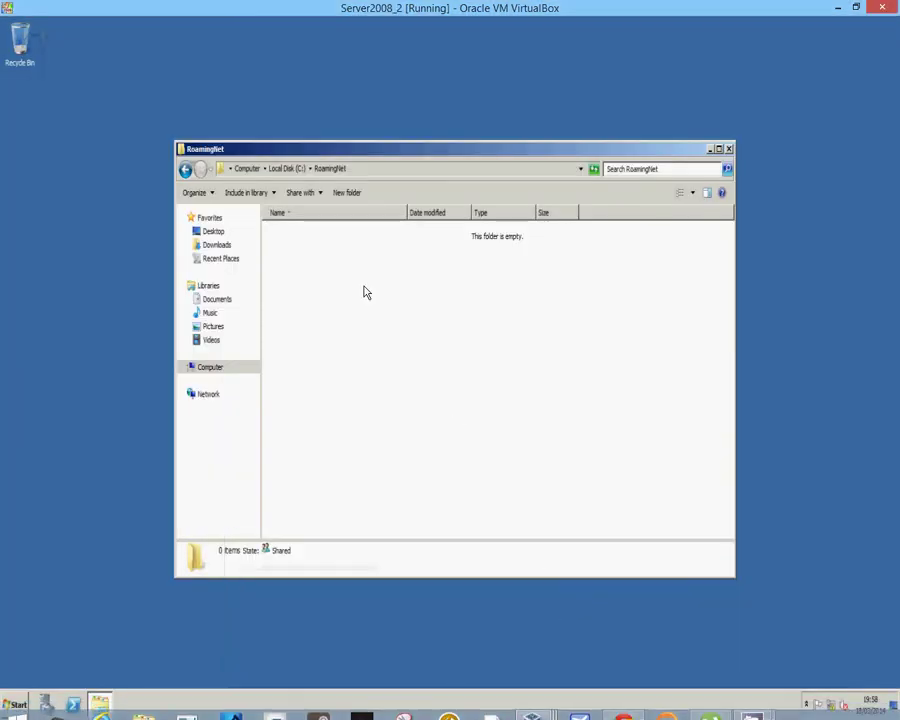
left_click(205, 372)
double_click(296, 248)
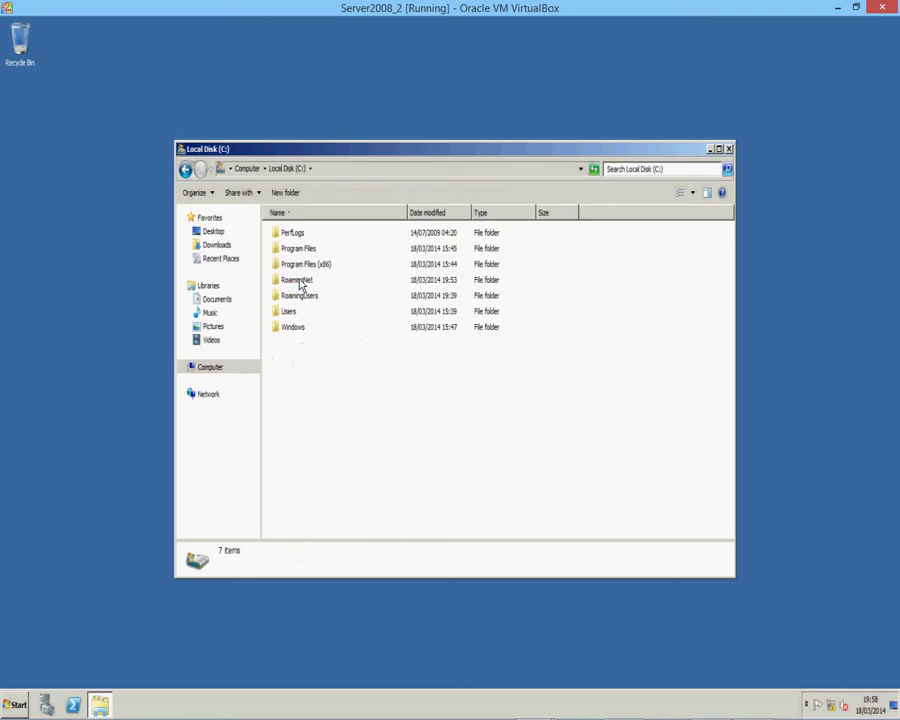
double_click(298, 281)
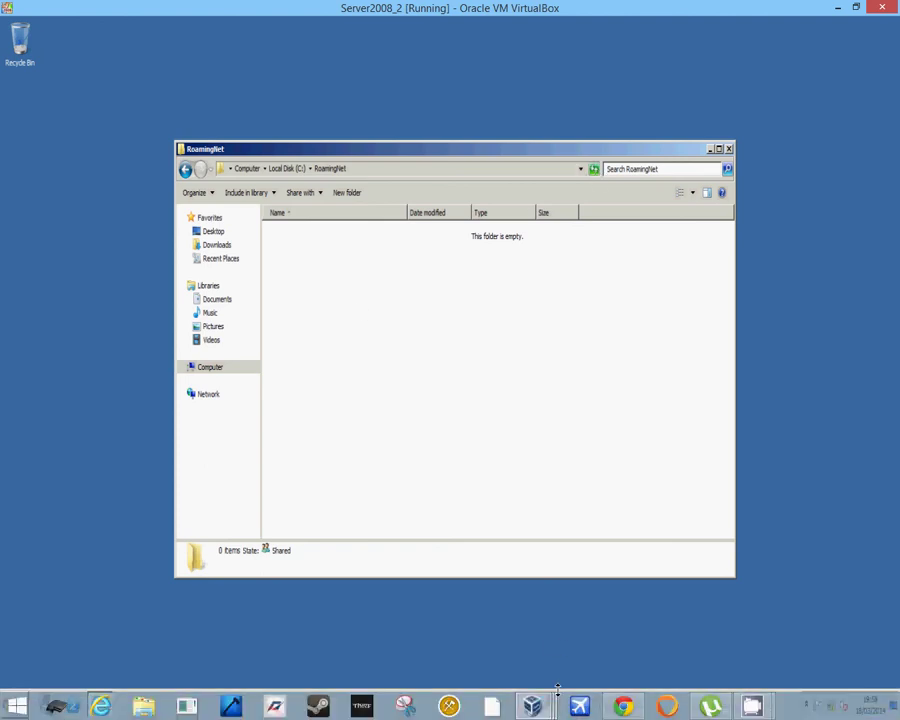
Look at the Net_PC desktop, then return to Games_PC and dismiss the temporary profile notification
mouse_move(545, 697)
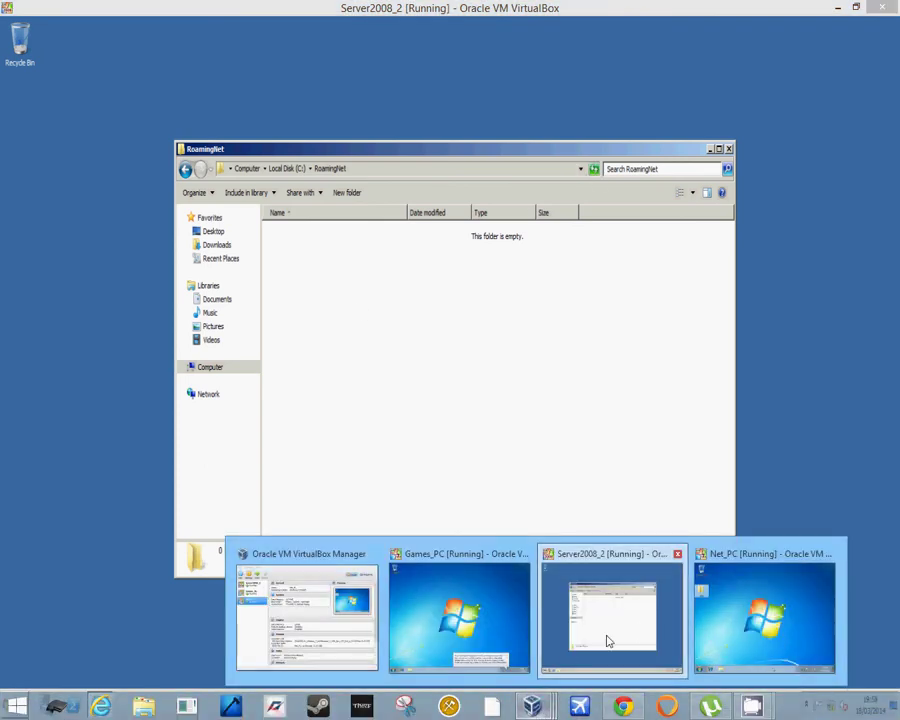
mouse_move(482, 641)
left_click(765, 615)
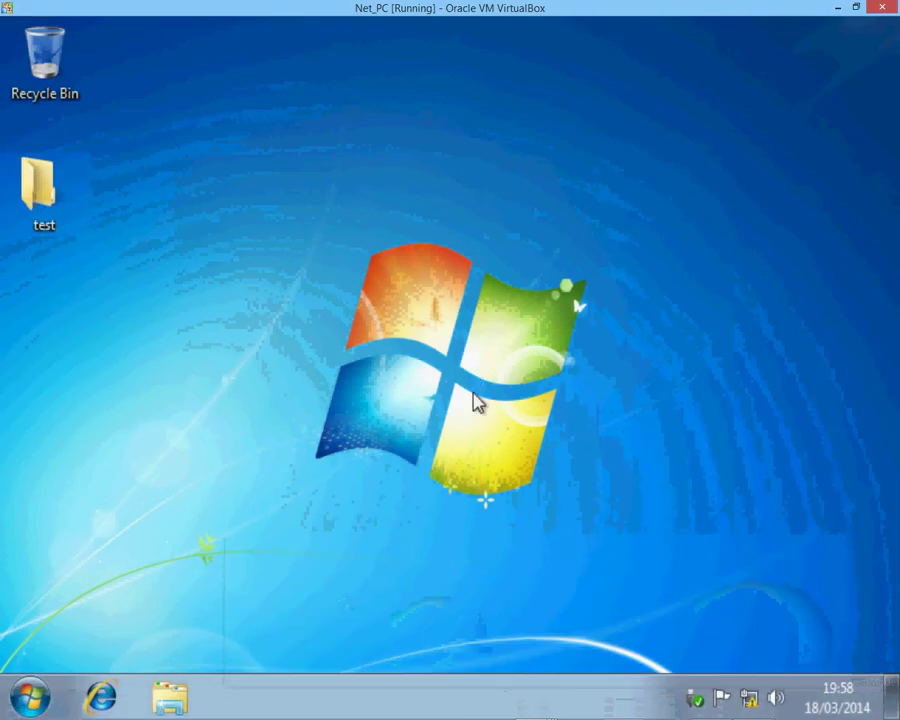
mouse_move(556, 712)
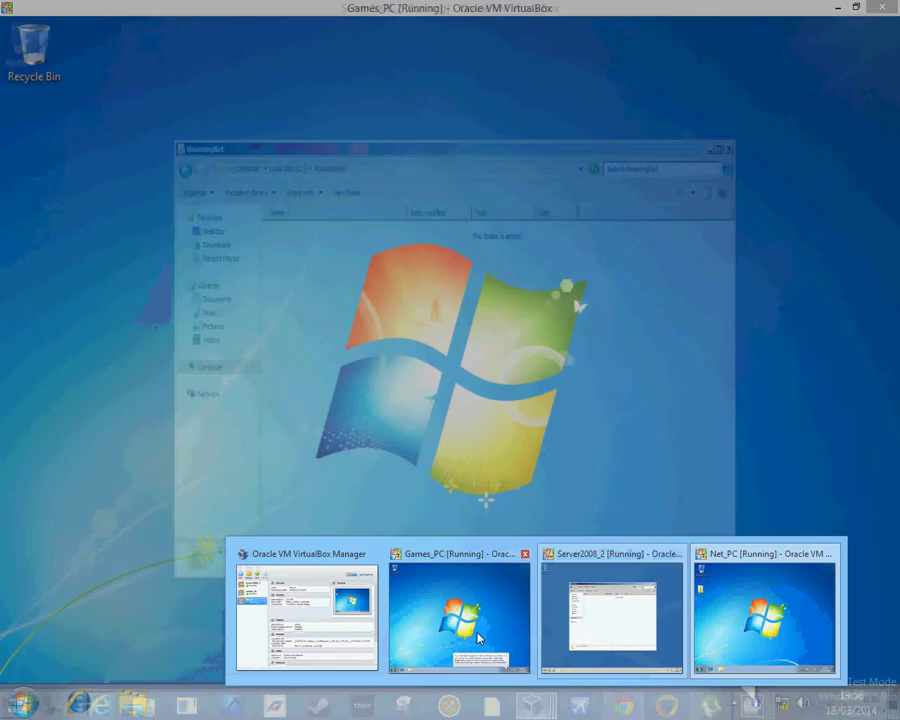
left_click(478, 638)
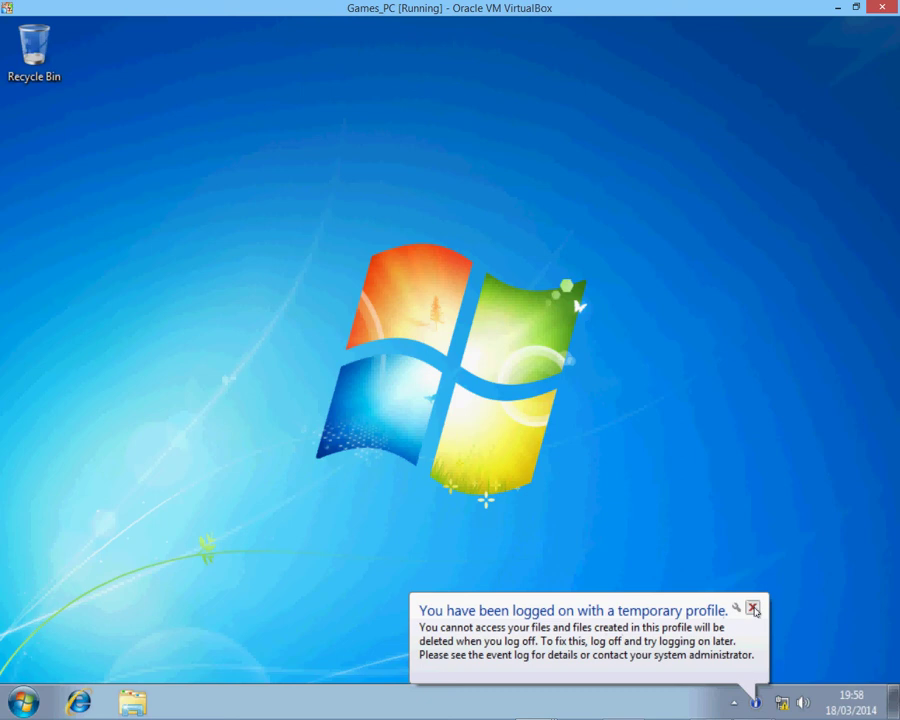
left_click(753, 608)
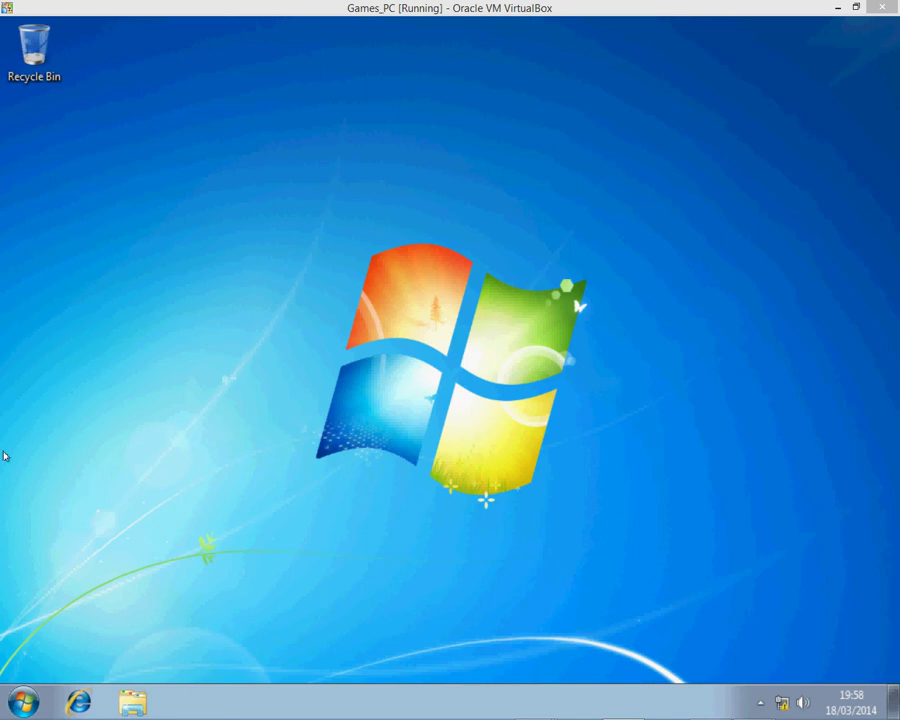
Check the RoamingNet folder on the Server2008_2 machine again
mouse_move(96, 715)
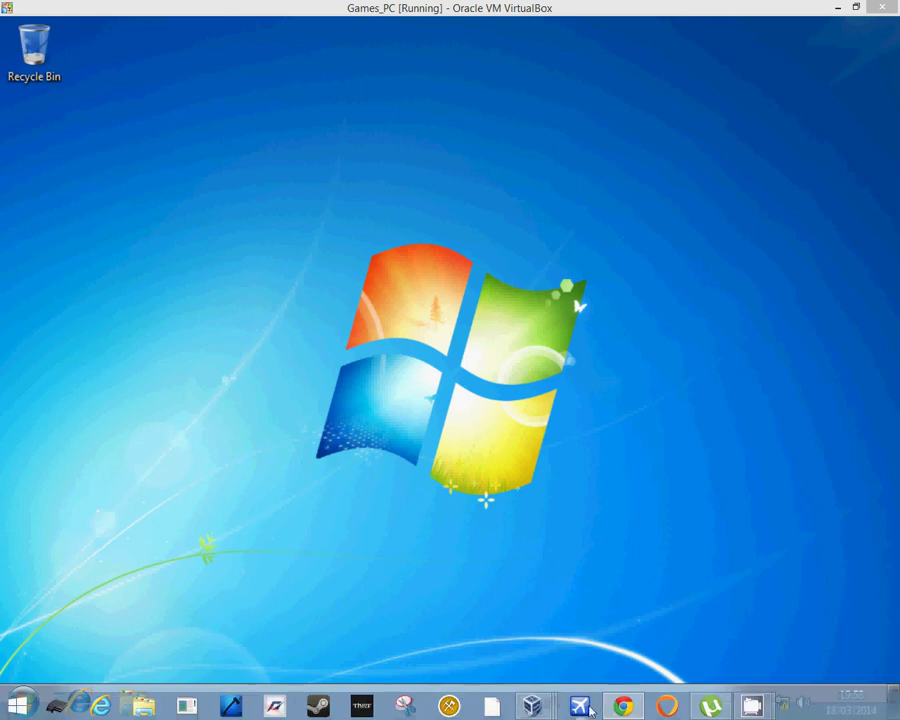
mouse_move(609, 708)
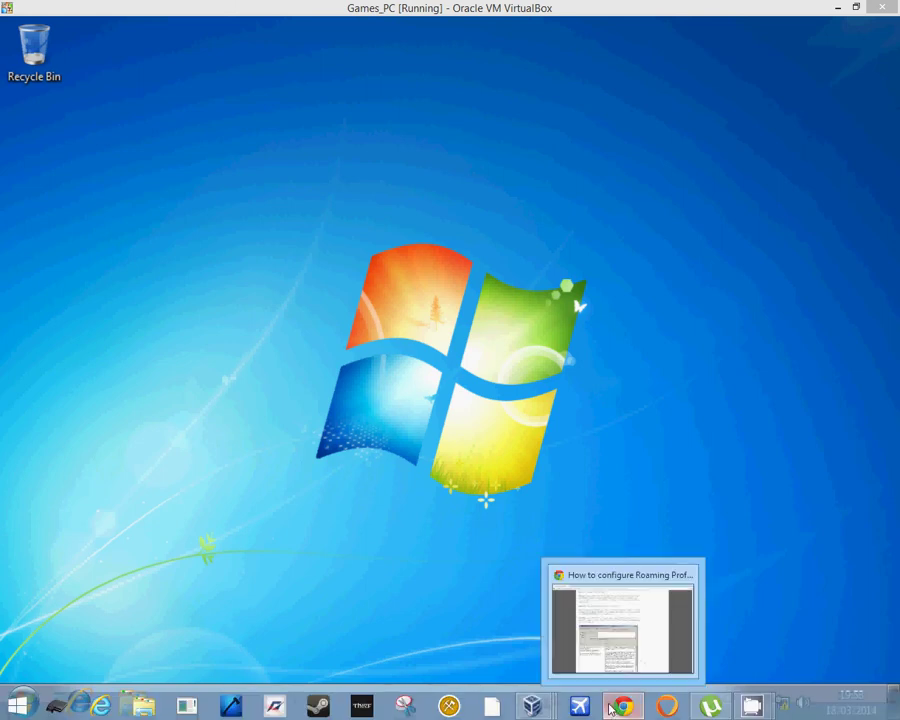
mouse_move(530, 705)
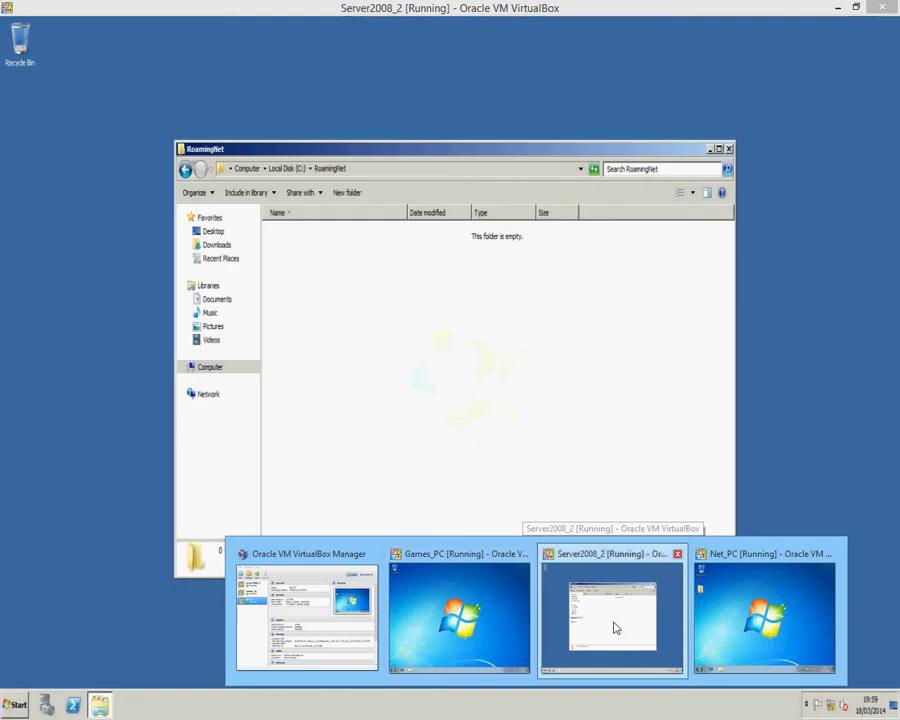
left_click(617, 627)
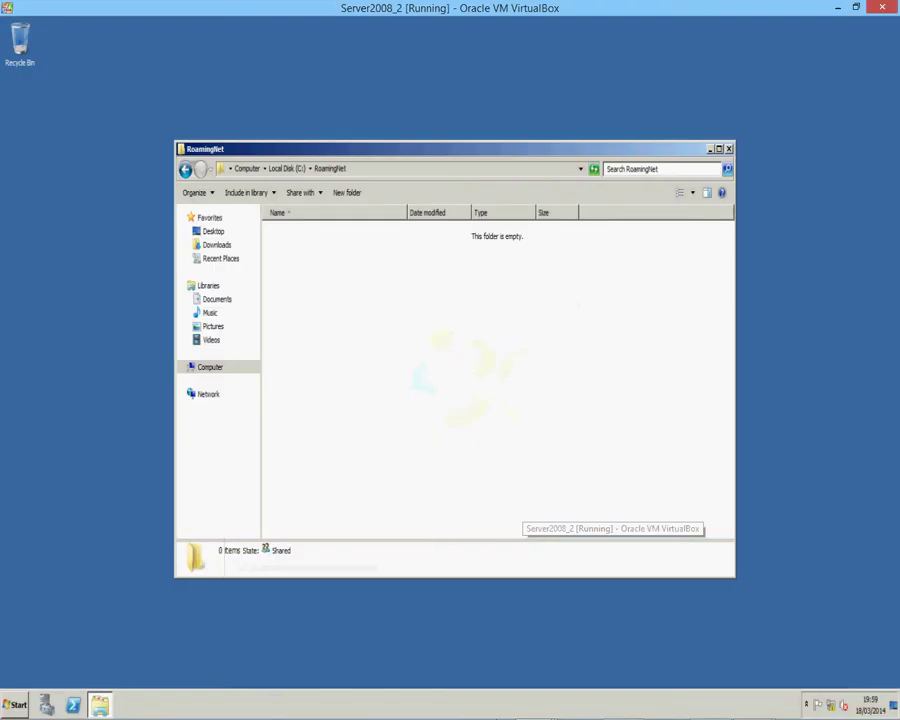
Switch to the Net_PC virtual machine and force a Group Policy refresh with gpupdate /force
mouse_move(536, 706)
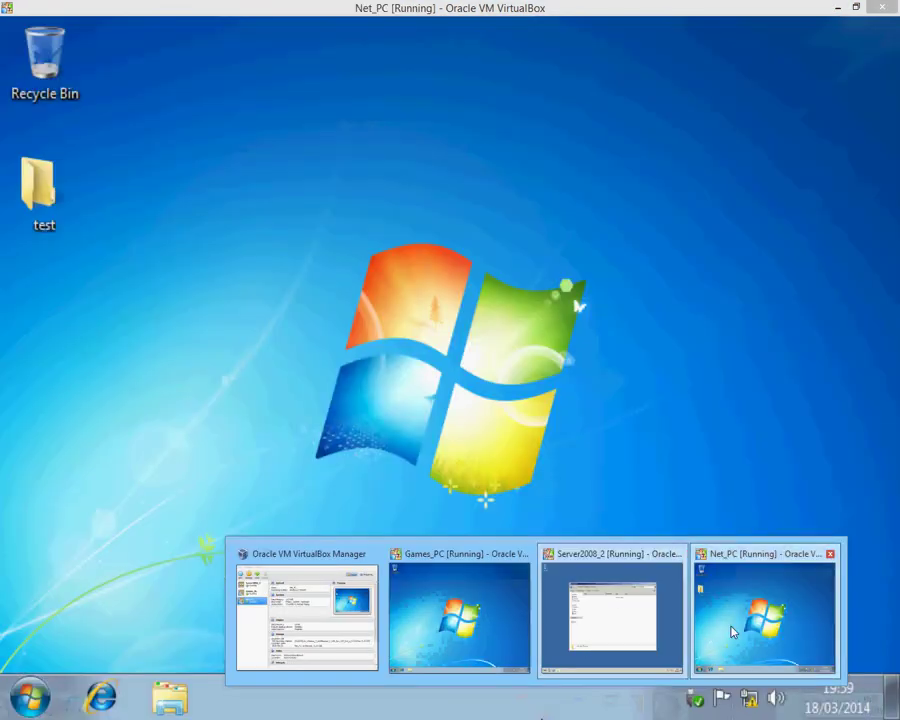
left_click(731, 631)
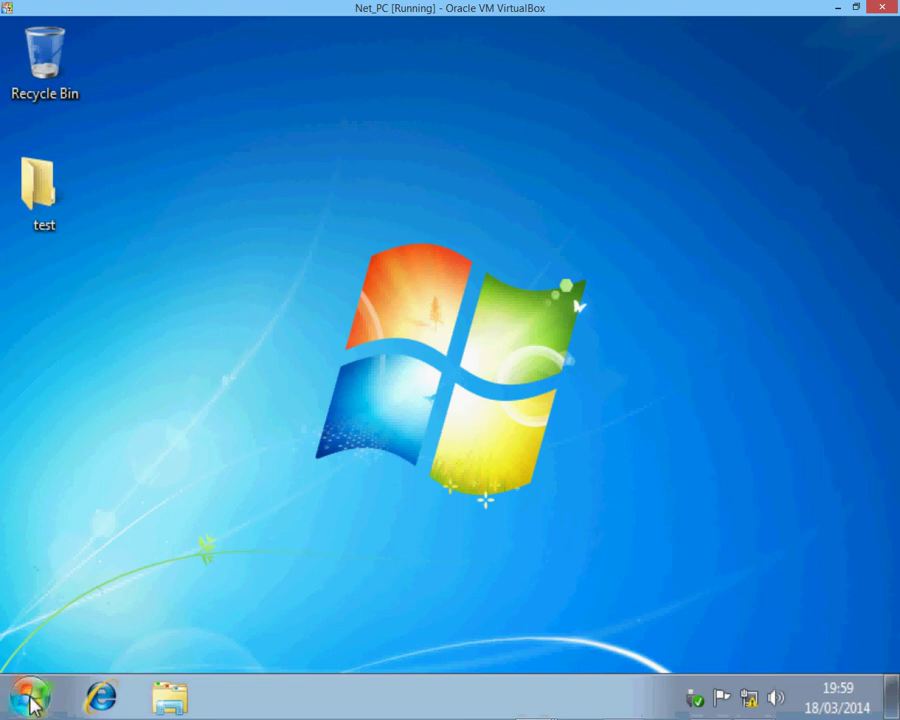
left_click(30, 698)
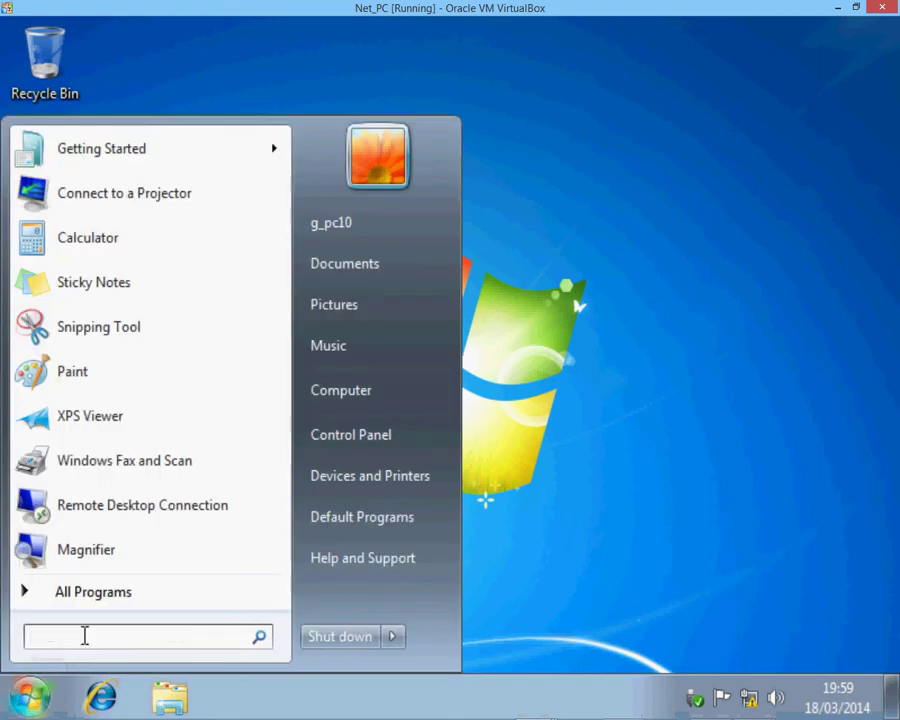
type("gpu")
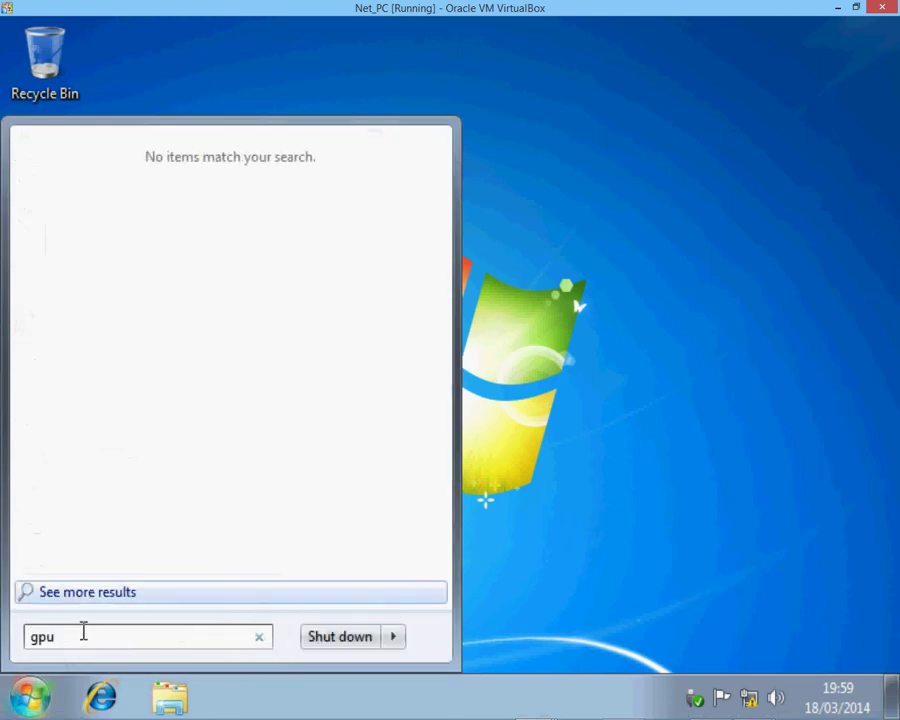
type("pdate /")
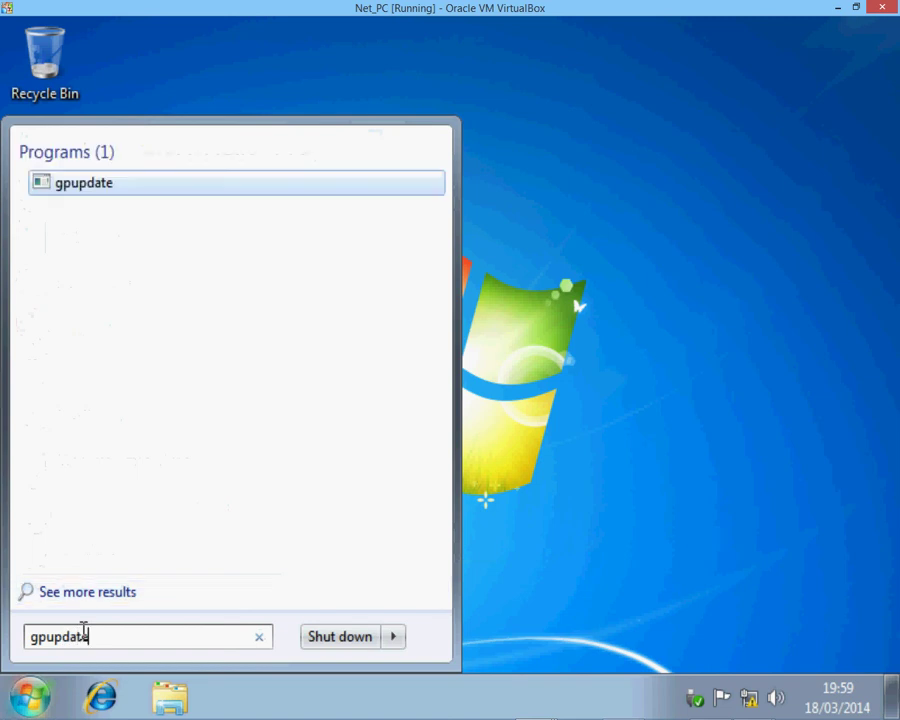
type("force")
key("Return")
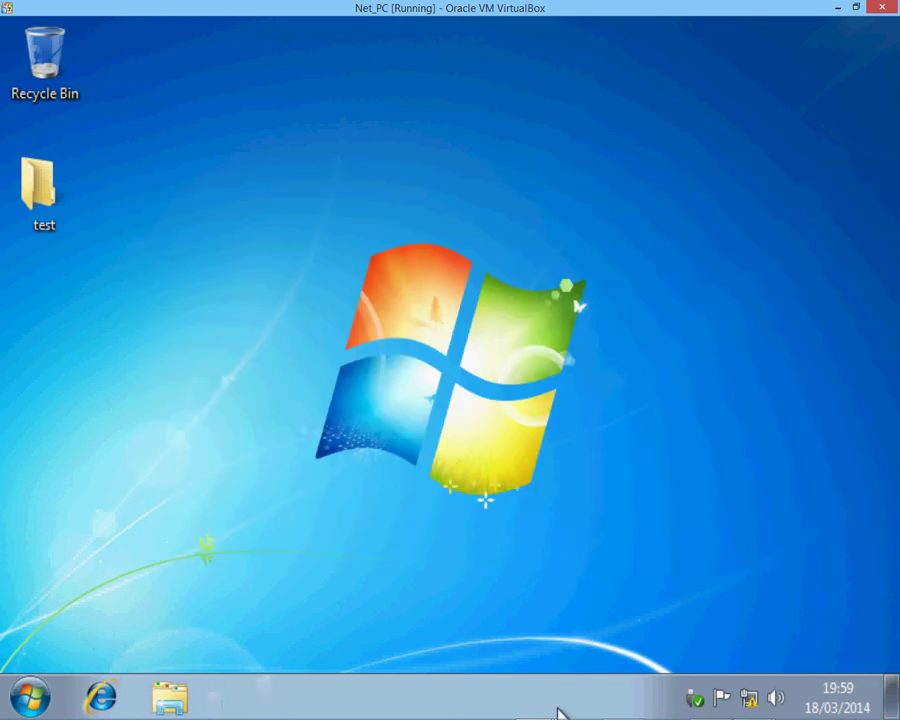
Log the g_pc10 account off Net_PC
left_click(38, 695)
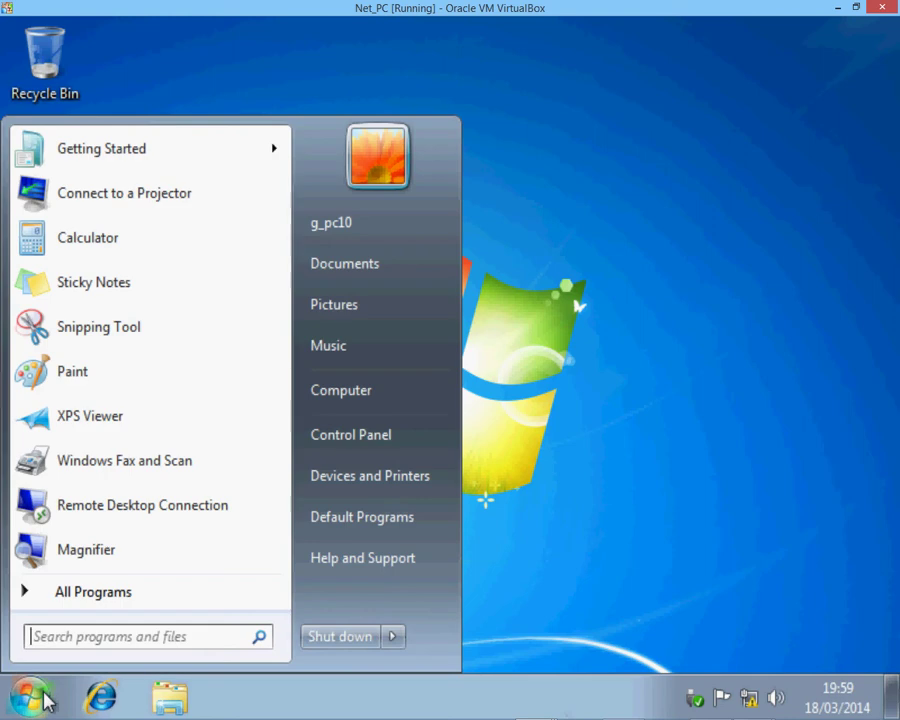
mouse_move(393, 644)
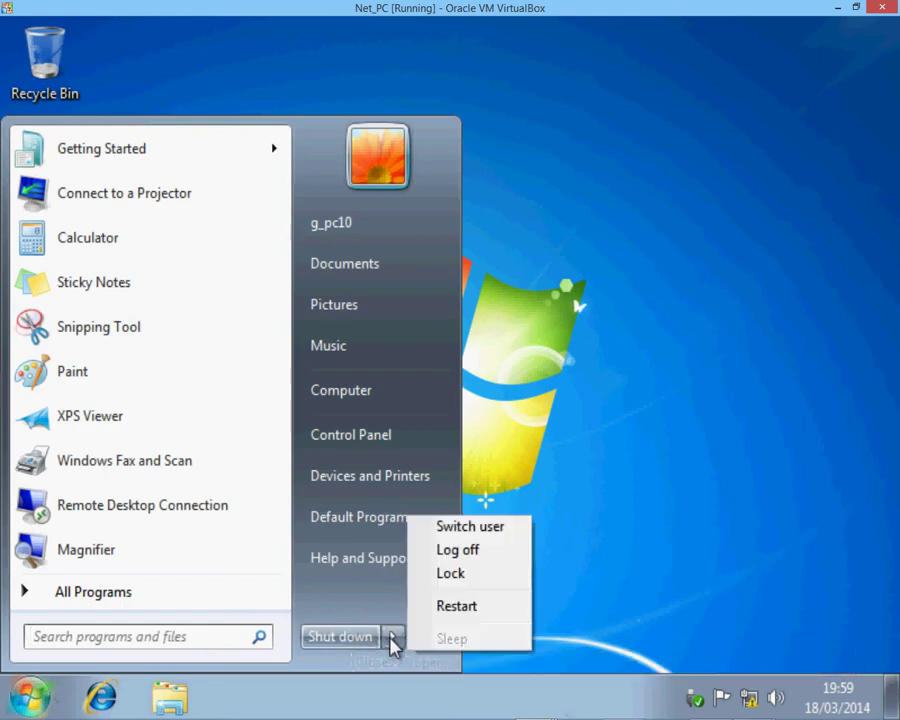
left_click(441, 553)
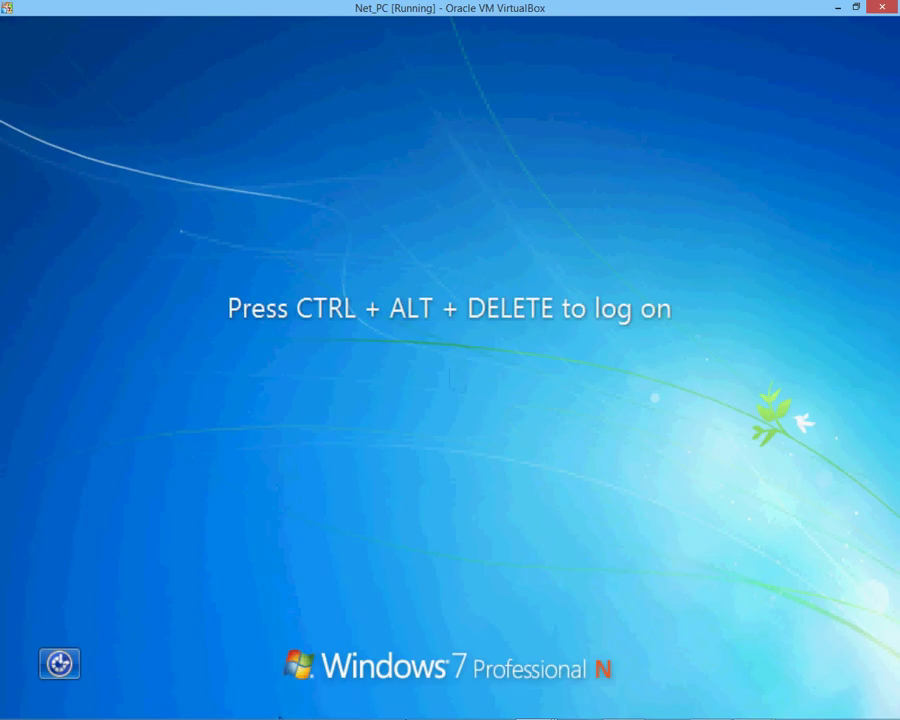
Switch to the Server2008_2 machine and open the profile settings of the Net PC3 account in Active Directory Users and Computers
mouse_move(538, 708)
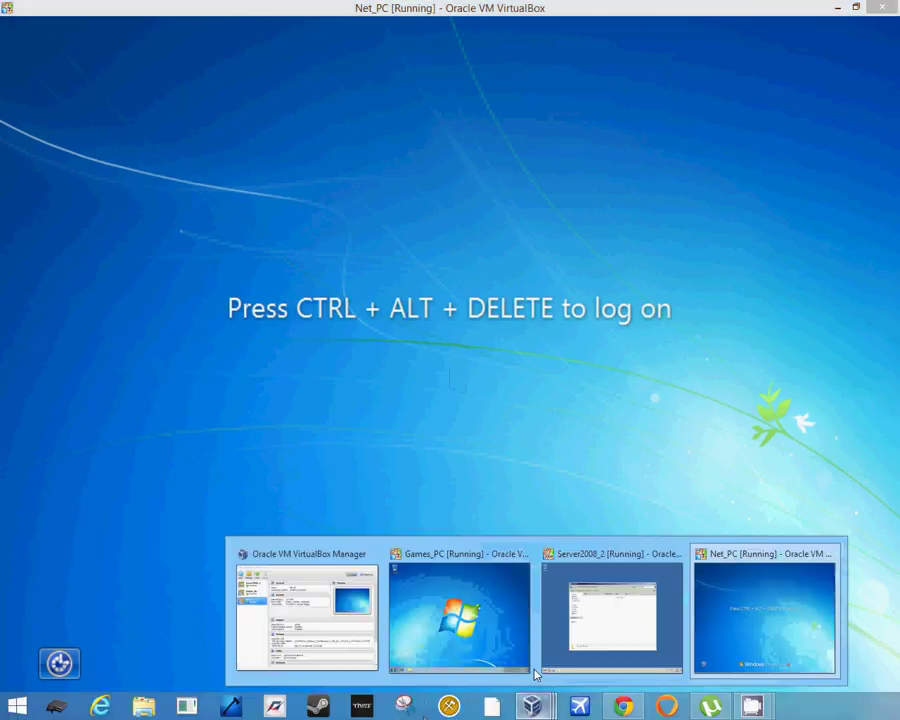
left_click(578, 620)
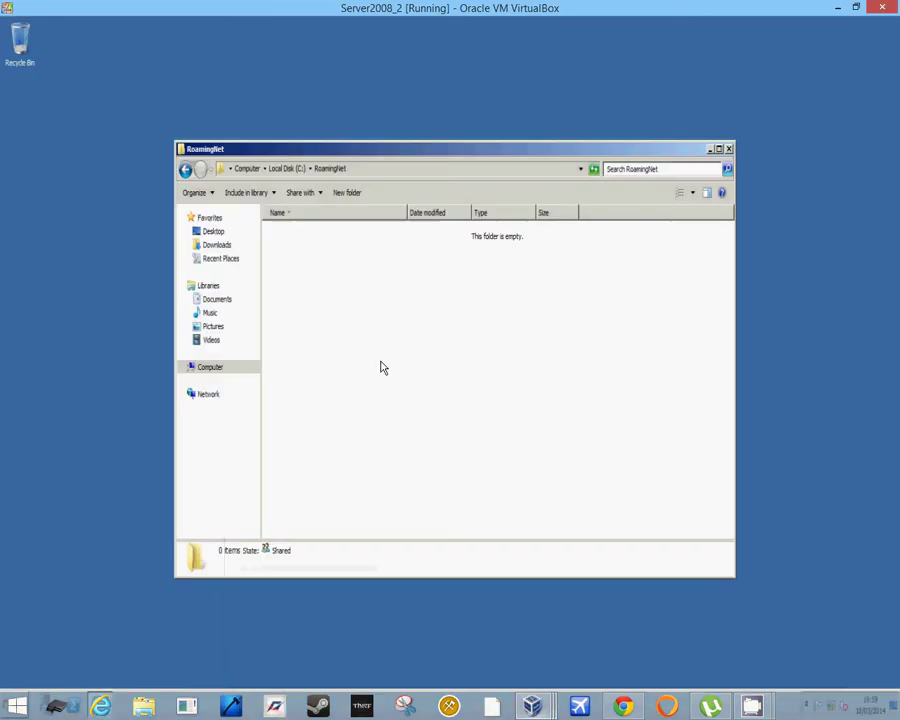
left_click(16, 704)
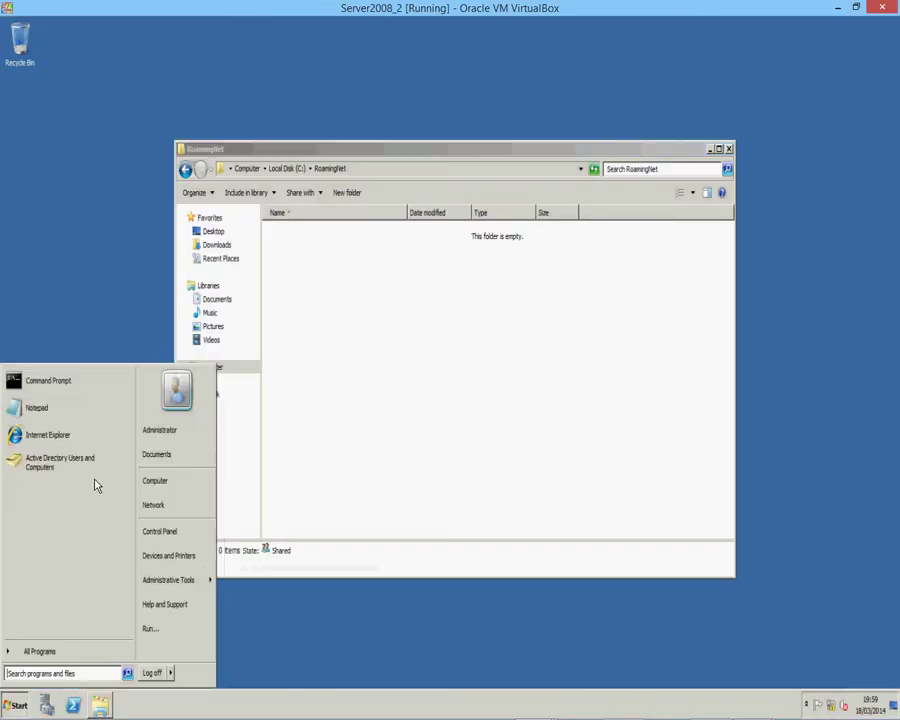
left_click(64, 462)
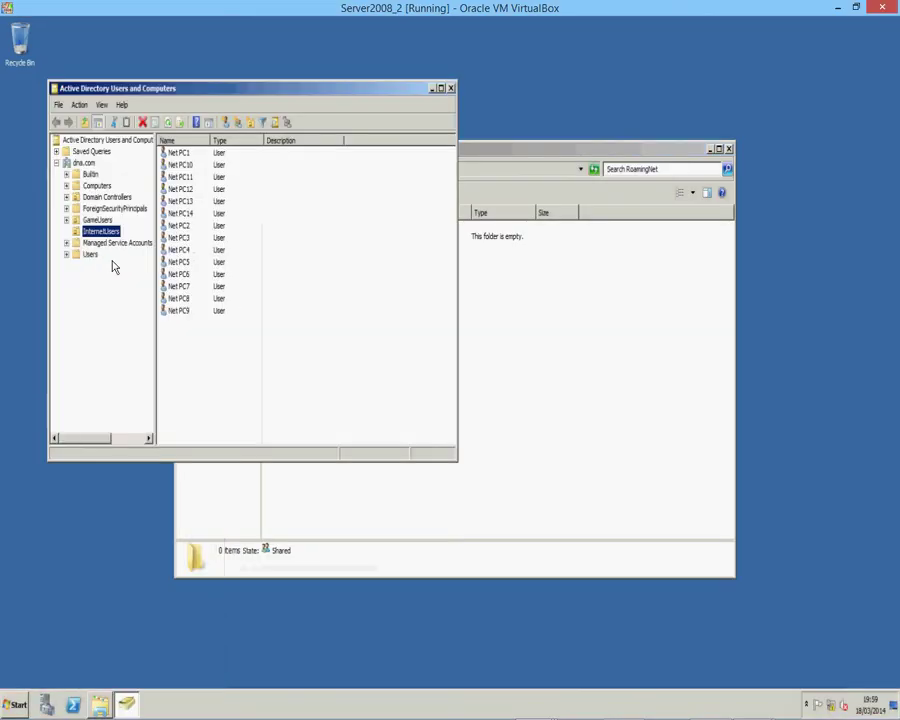
left_click(178, 237)
right_click(178, 237)
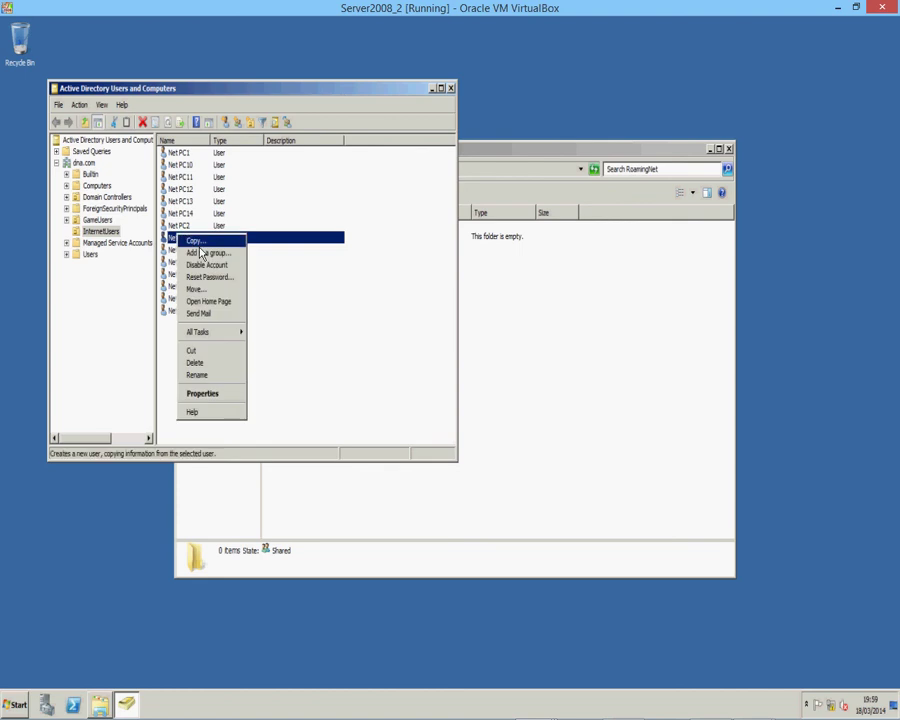
left_click(203, 393)
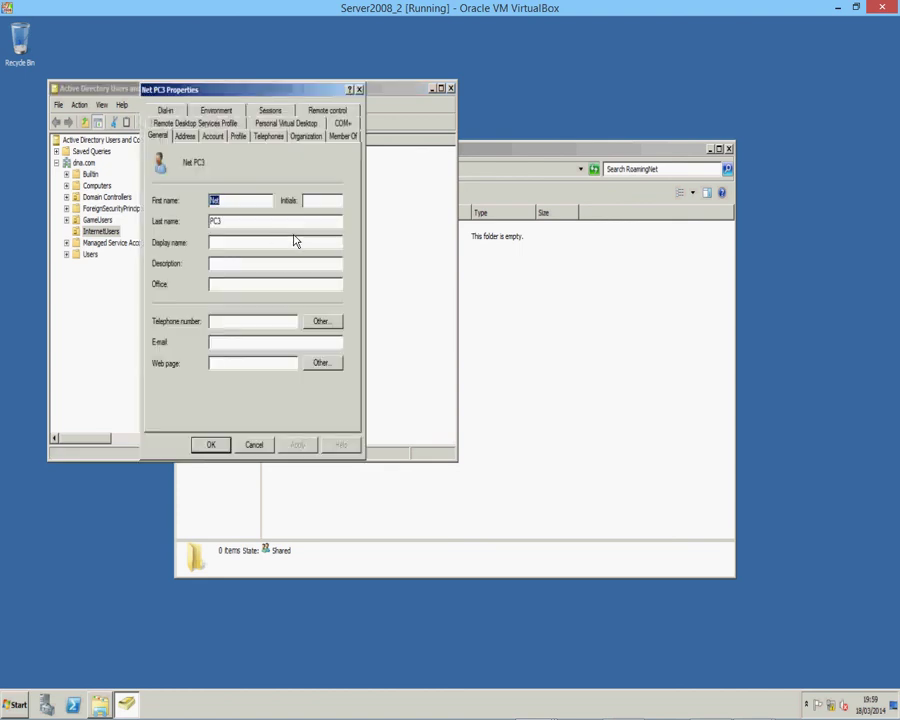
left_click(238, 136)
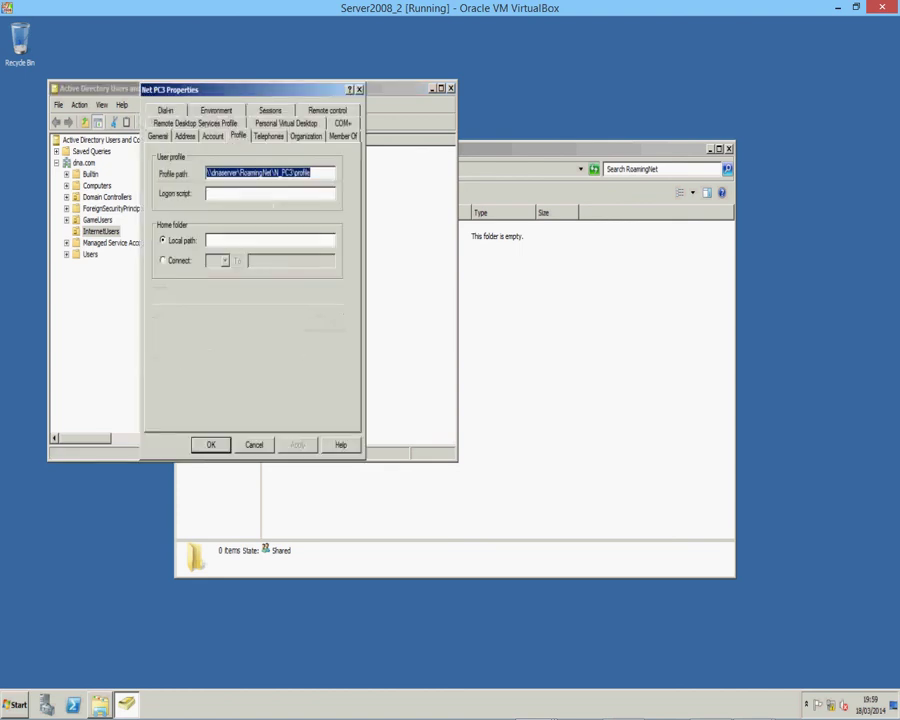
Copy the full profile path of the Net PC3 account and close its properties without changing anything
left_click(261, 173)
left_click(273, 173)
left_click(311, 173)
left_click_drag(314, 172, 219, 173)
right_click(228, 172)
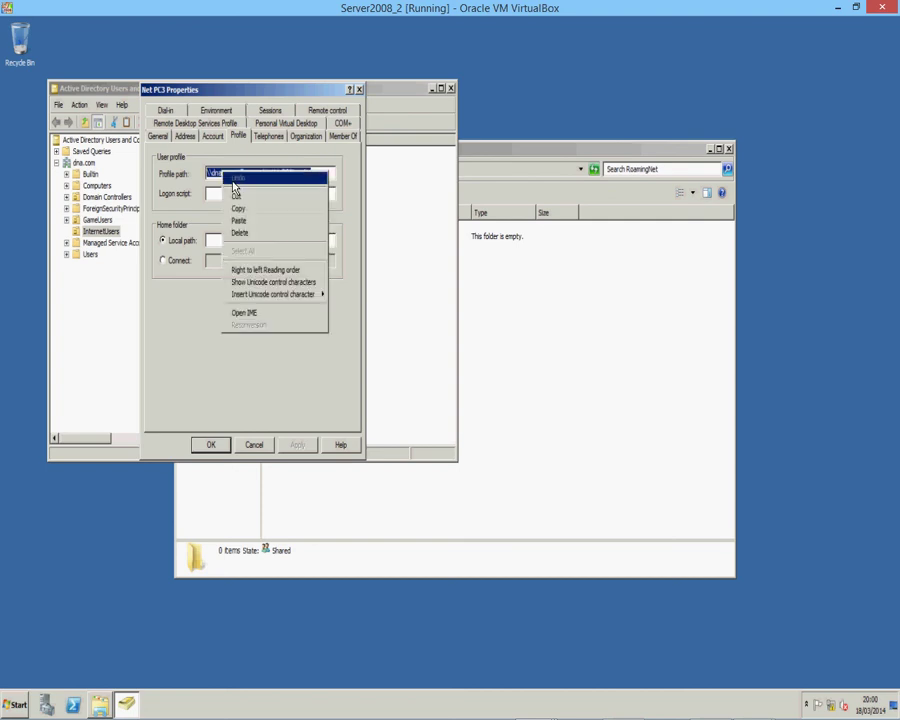
left_click(251, 209)
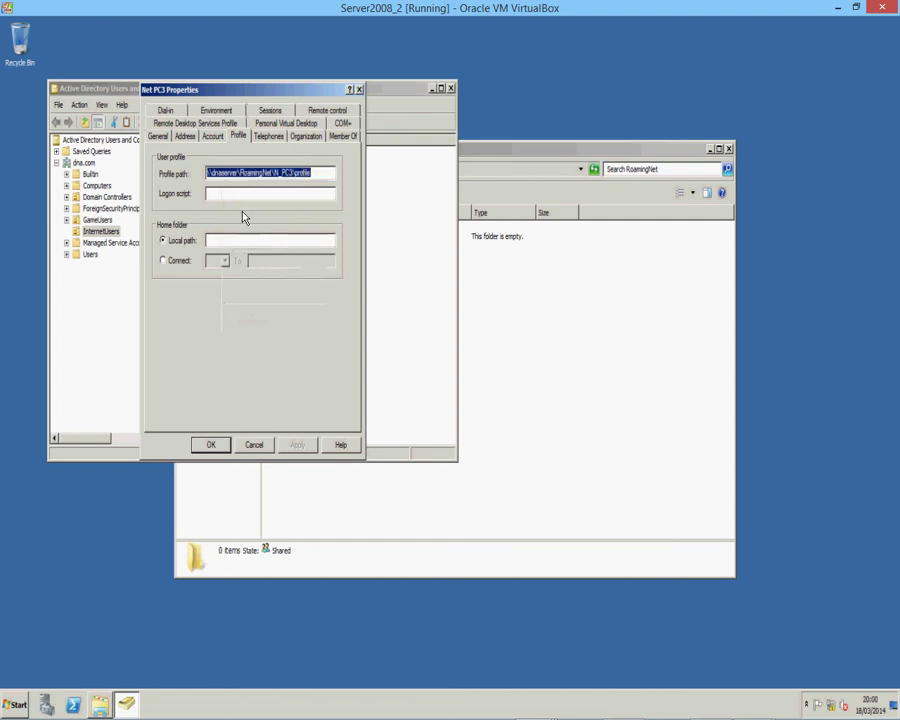
left_click(255, 446)
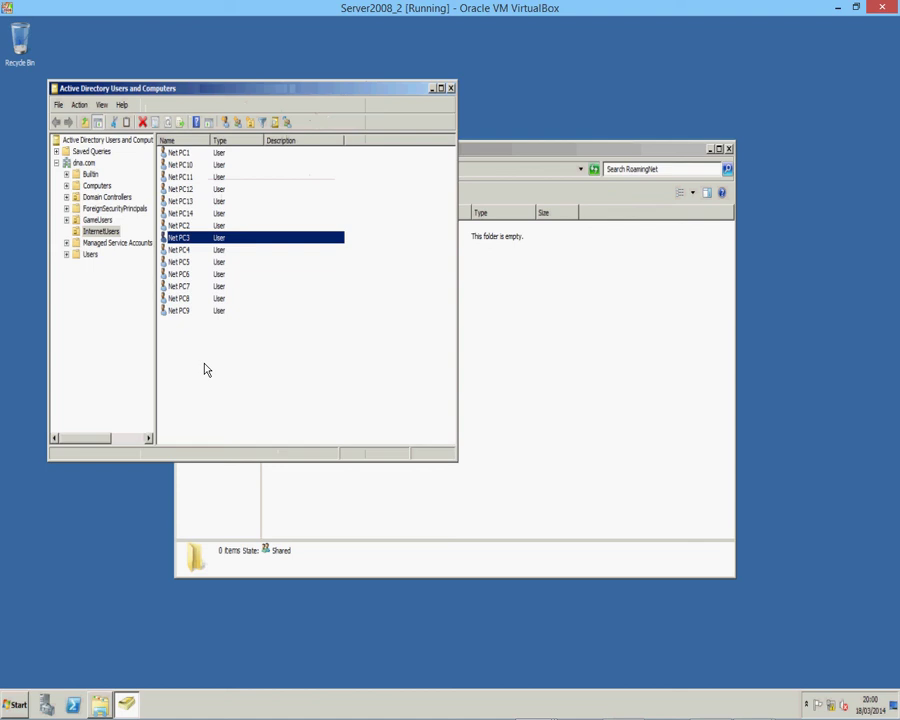
Set the profile path of all InternetUsers accounts together to \\dnaserver\RoamingNet$\N_PC3\profile, basing it on the copied path
left_click_drag(192, 350, 181, 322)
key("ctrl+a")
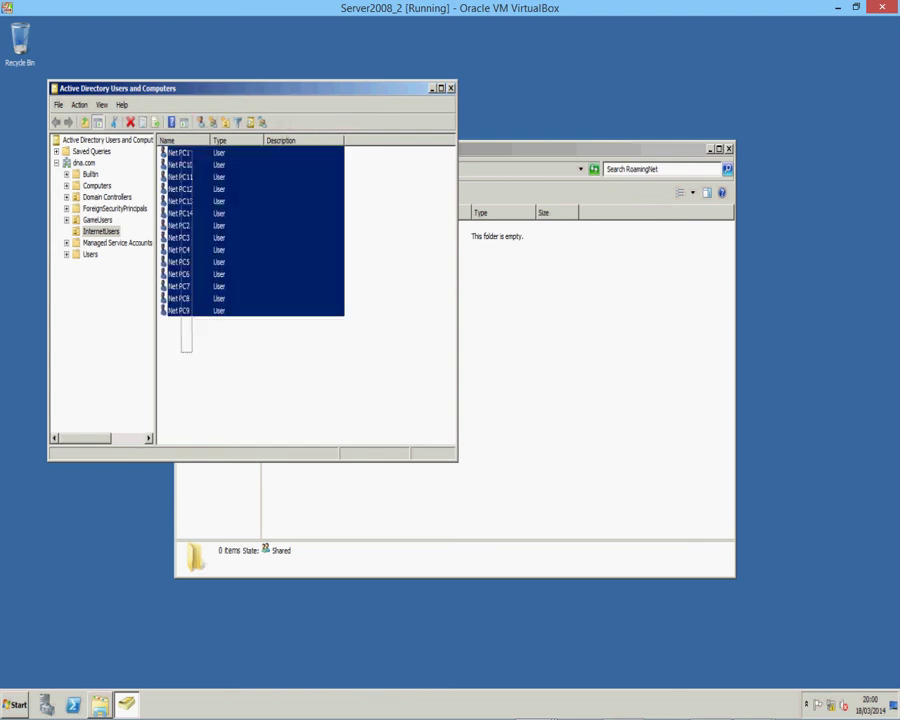
right_click(180, 153)
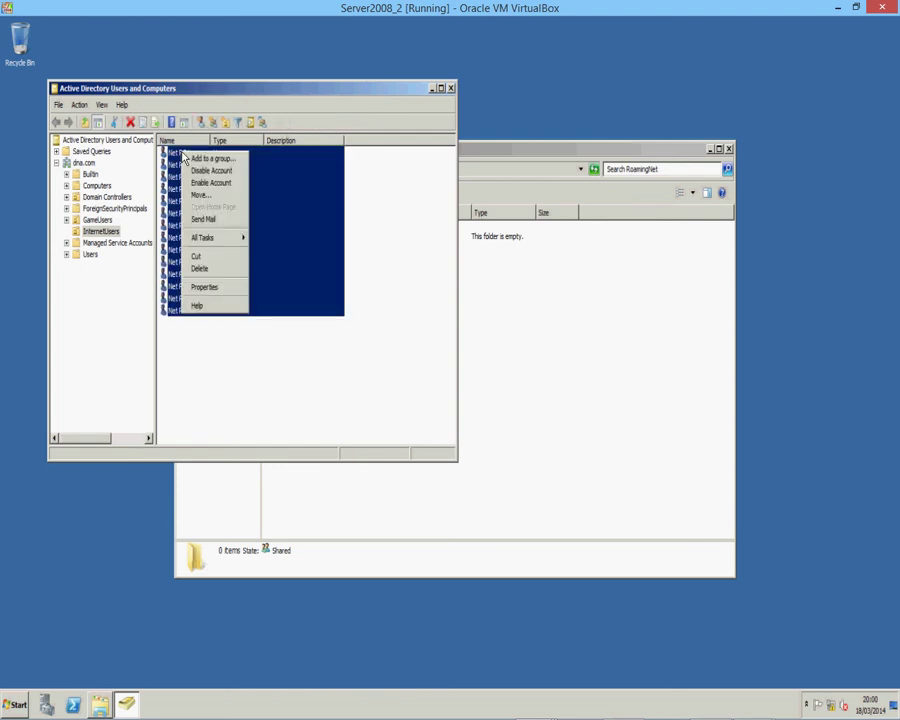
left_click(210, 287)
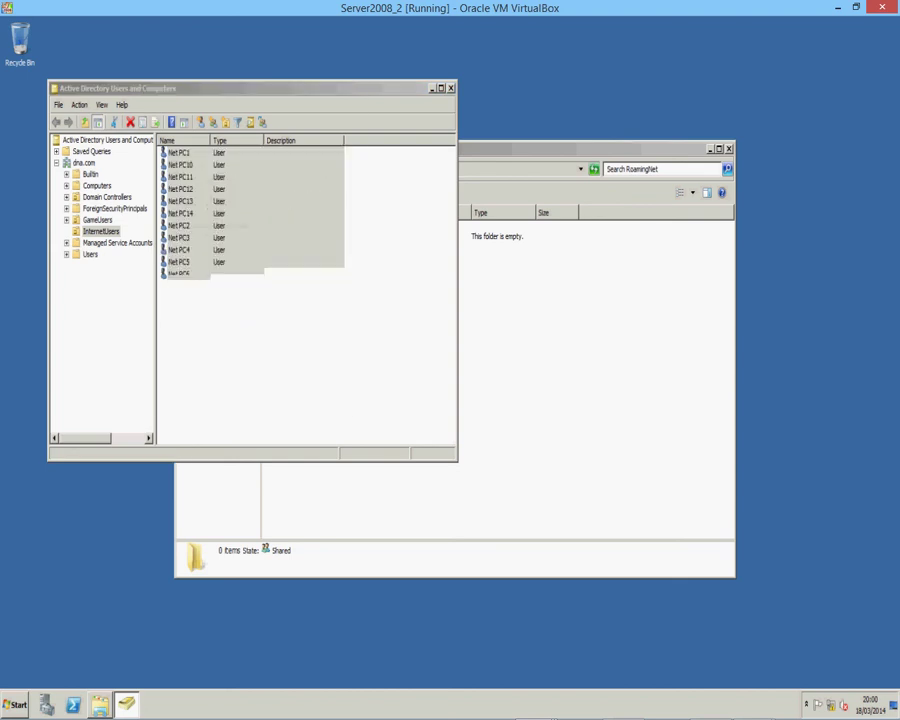
left_click(234, 111)
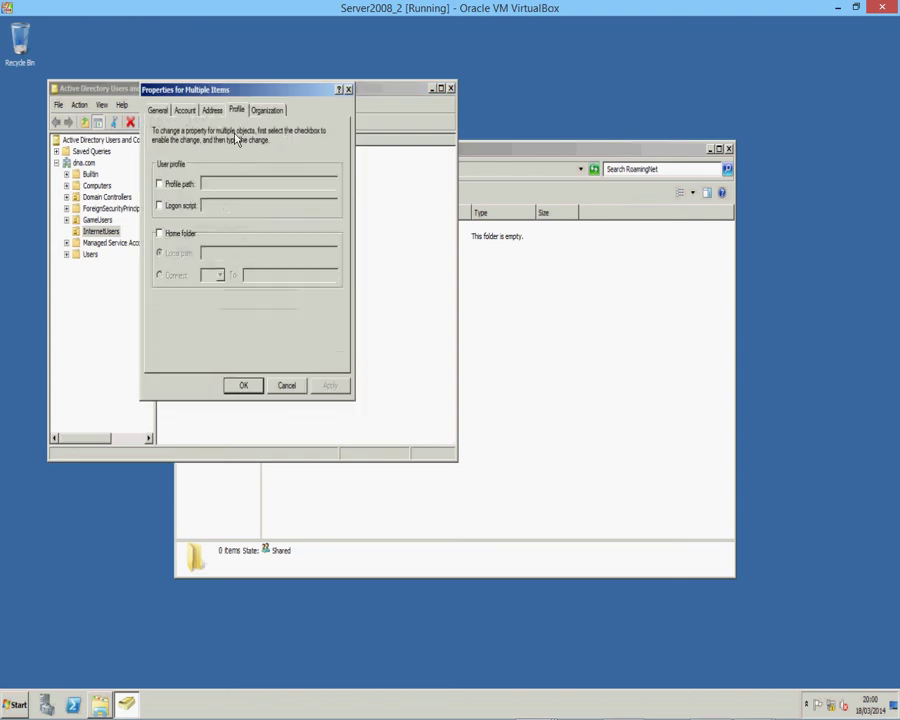
left_click(160, 184)
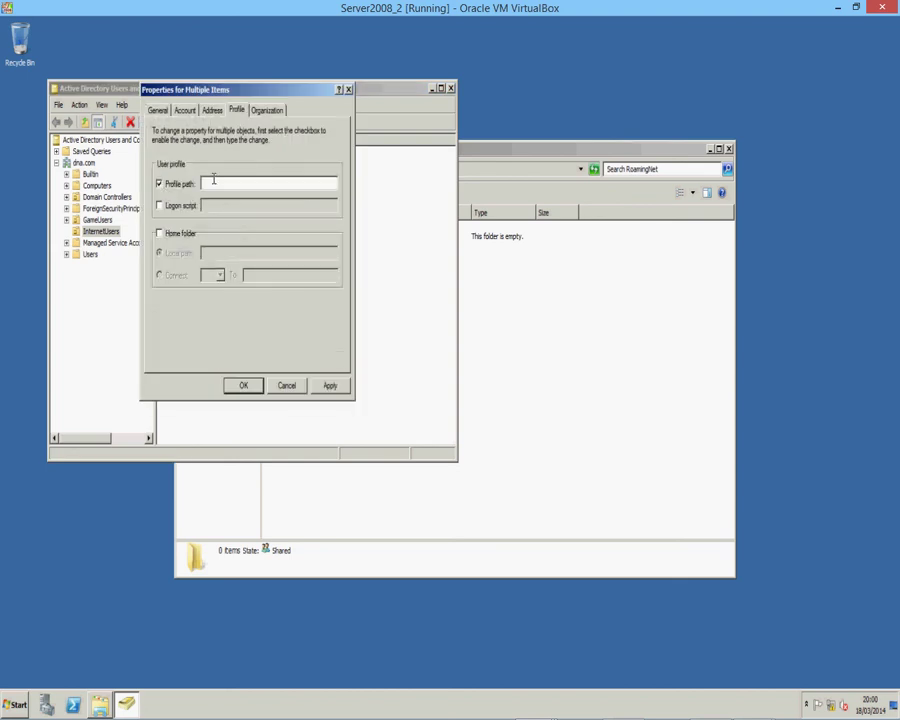
right_click(211, 182)
left_click(234, 238)
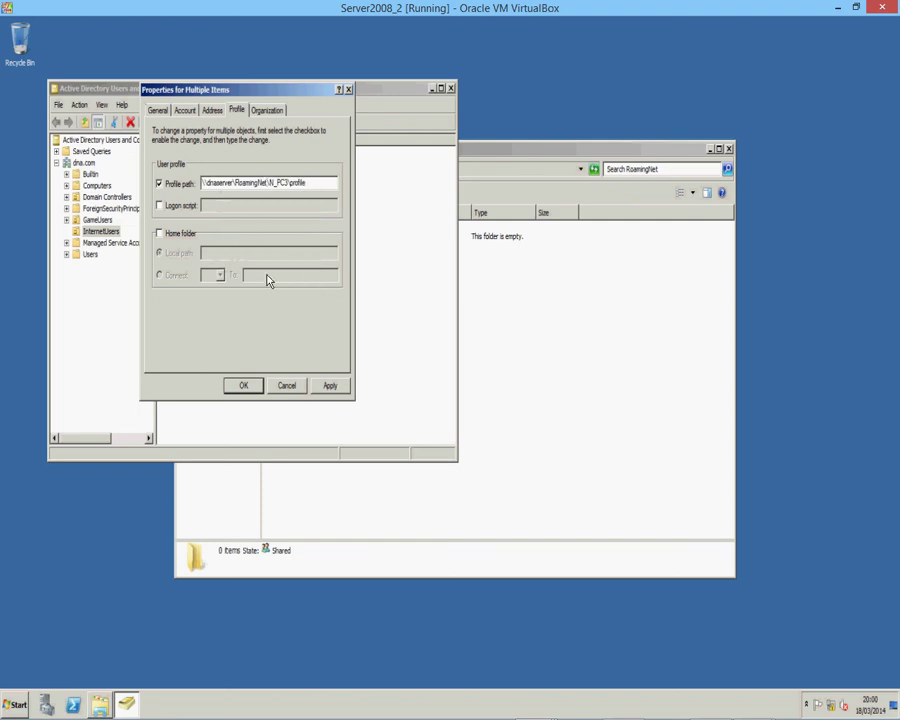
type("$")
left_click(327, 387)
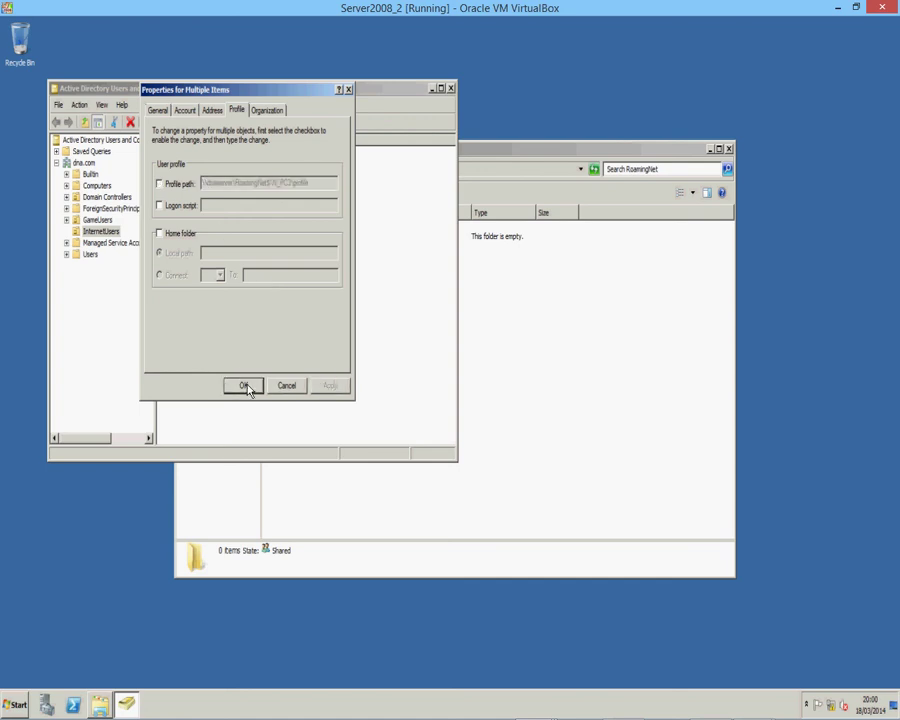
left_click(245, 386)
left_click(170, 340)
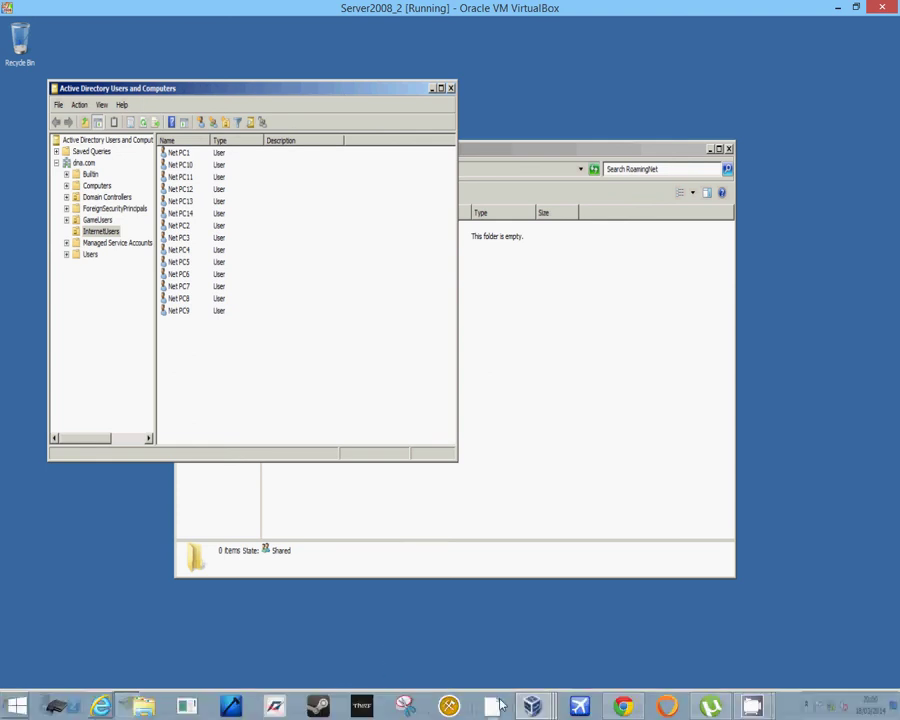
Switch to the Net_PC machine and log on to the DNA domain as another user, n_pc5, with the account password
mouse_move(533, 704)
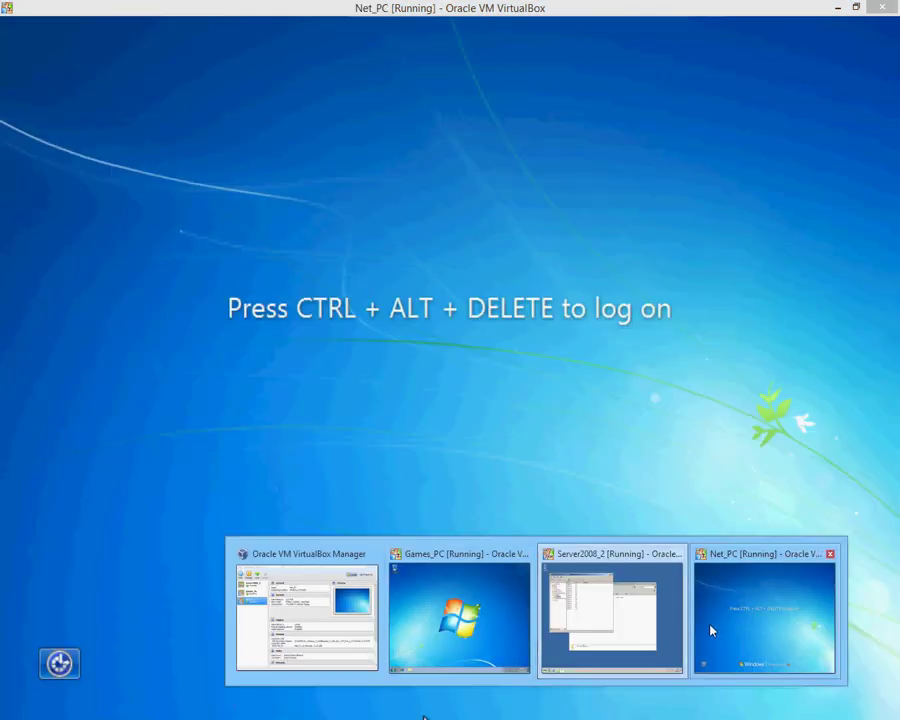
left_click(711, 655)
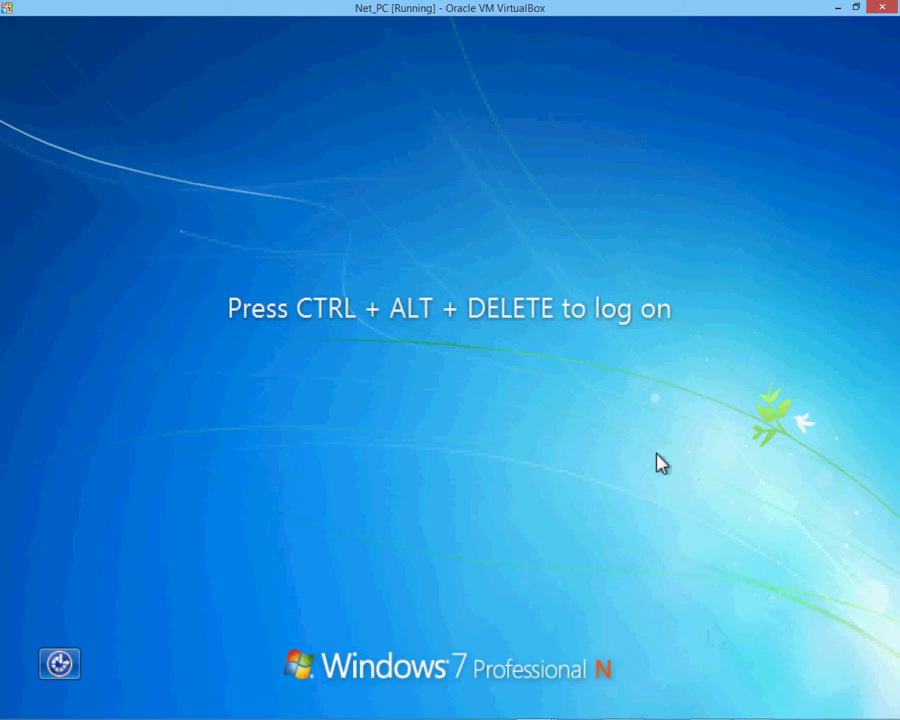
key("ctrl+alt+Delete")
type("p")
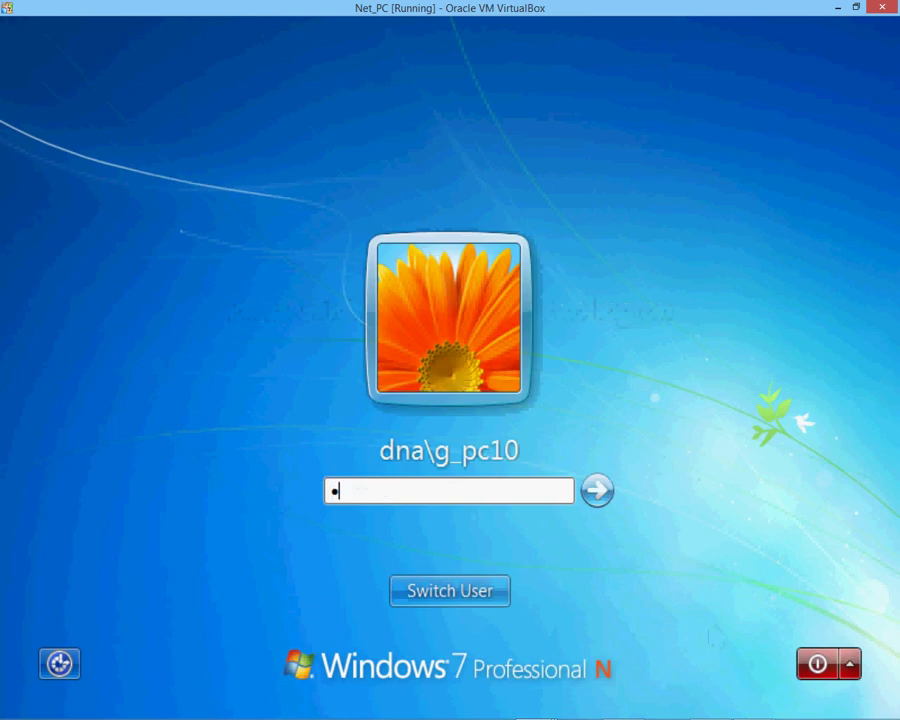
key("BackSpace")
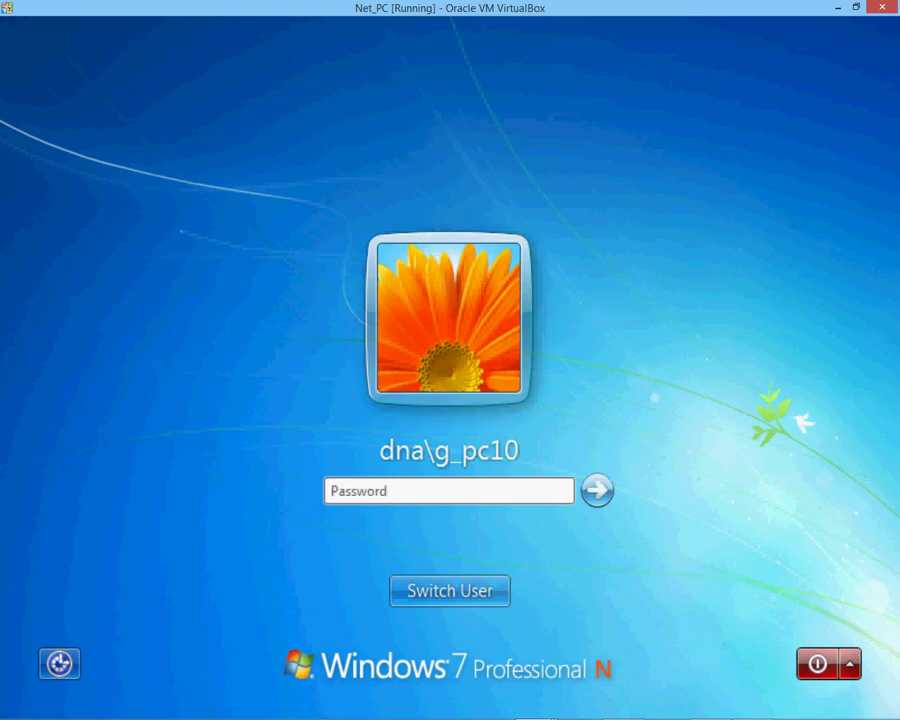
left_click(416, 592)
left_click(563, 452)
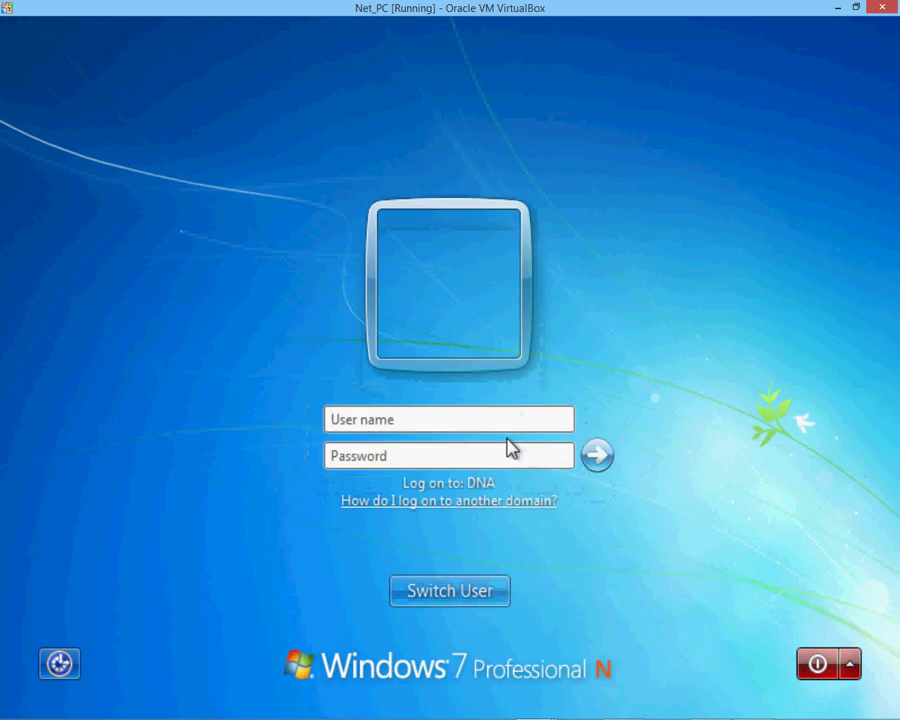
type("n")
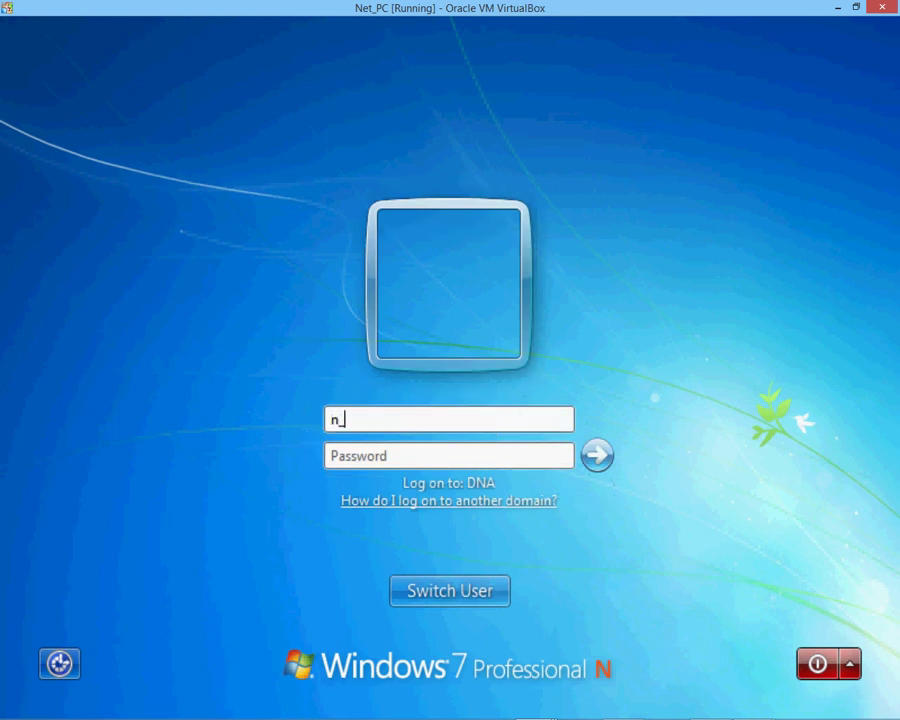
type("_pc5")
key("Tab")
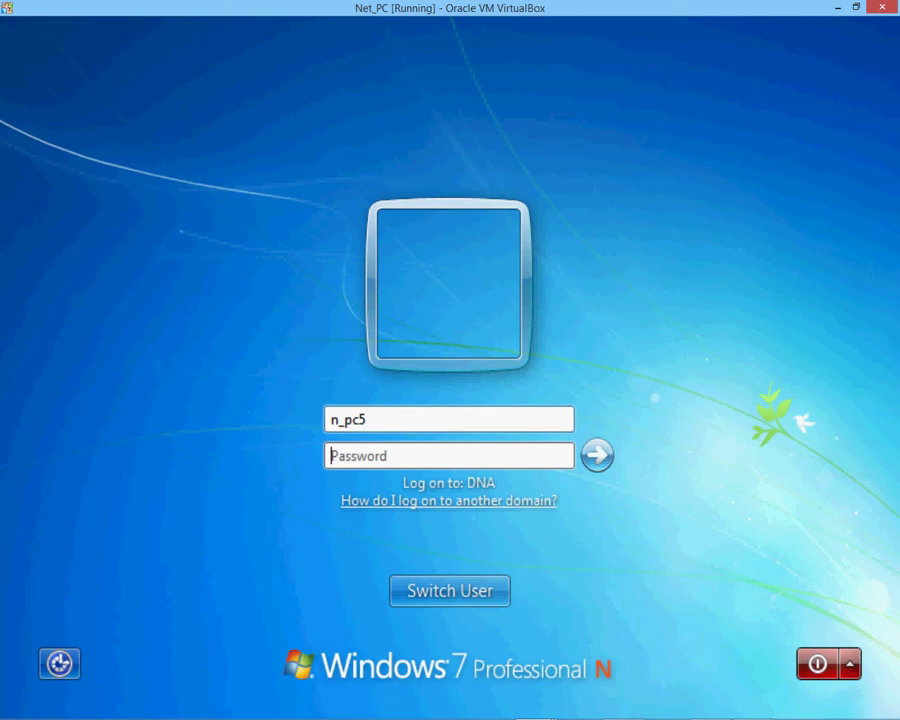
type("*******")
key("Return")
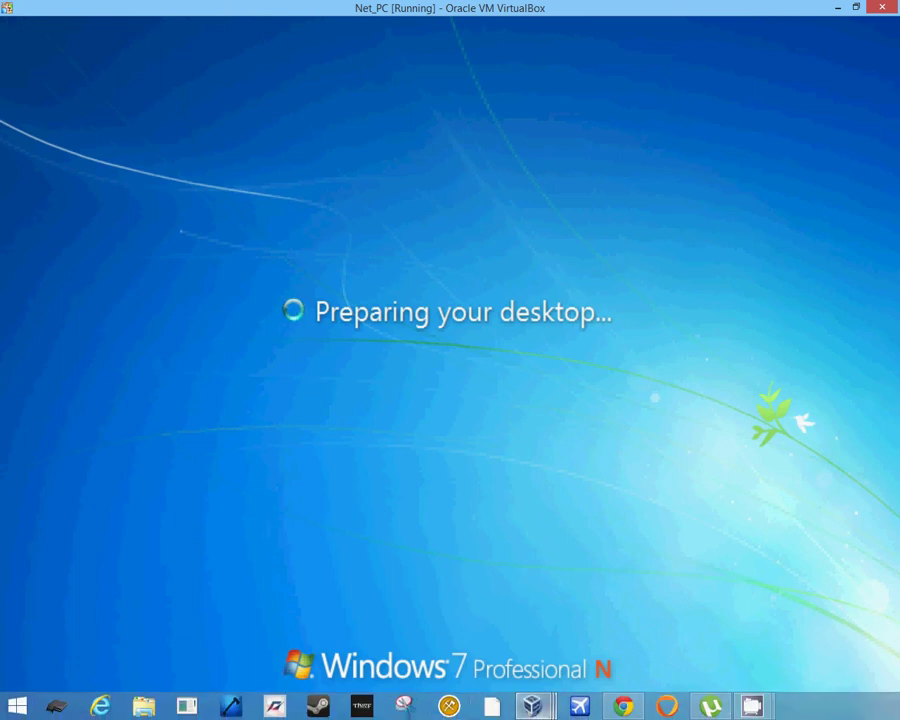
Switch to the Server2008_2 machine, check the contents of the RoamingNet folder and close its window
mouse_move(532, 706)
left_click(583, 620)
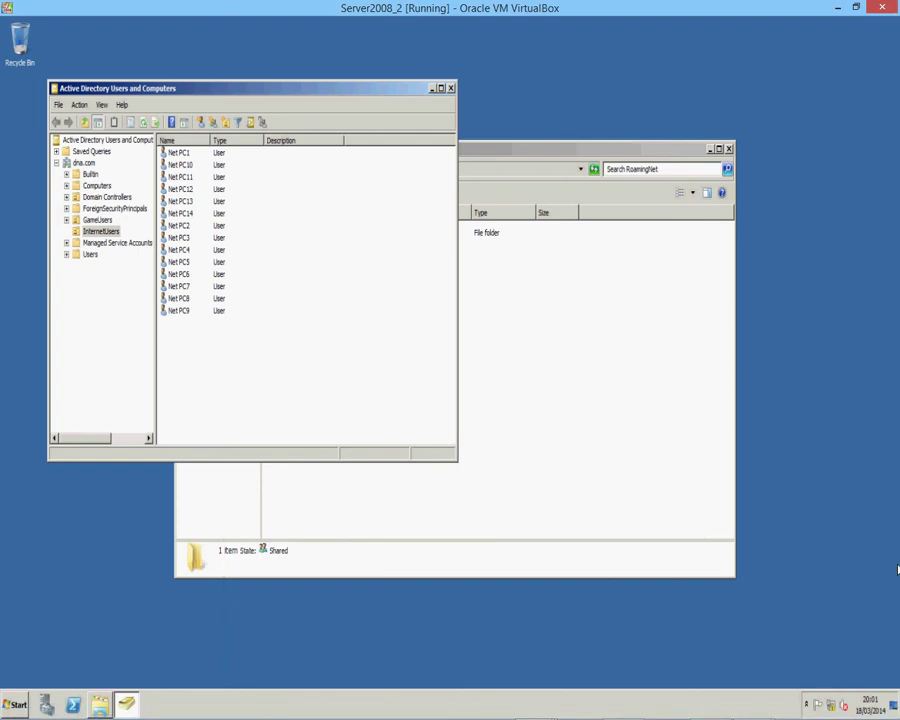
left_click(642, 290)
left_click(312, 240)
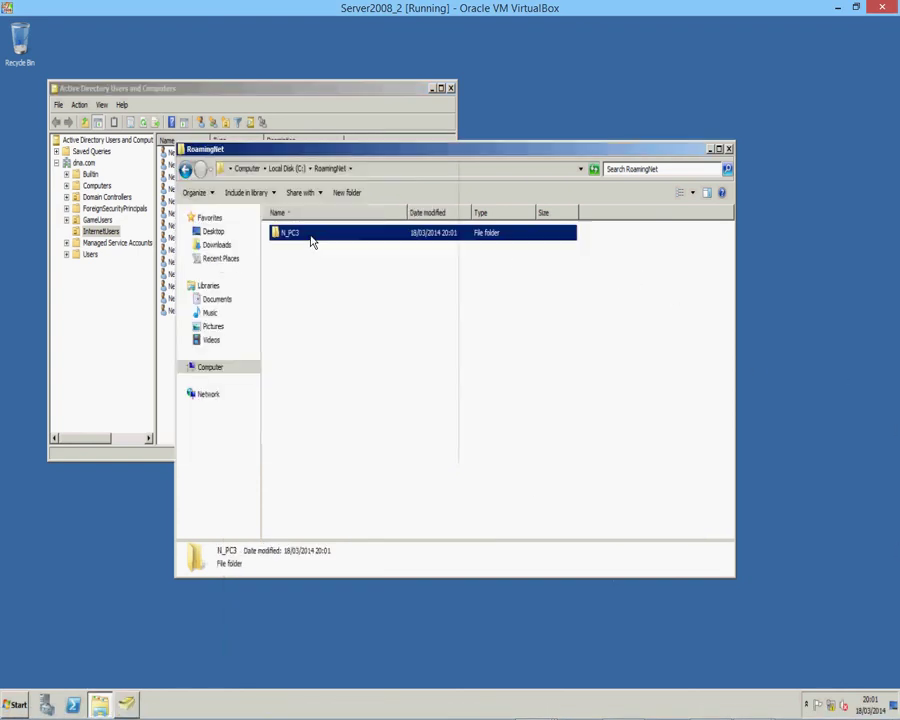
left_click(729, 149)
Check the profile path of the Net PC4 account, then close its properties unchanged along with Active Directory Users and Computers
left_click(178, 250)
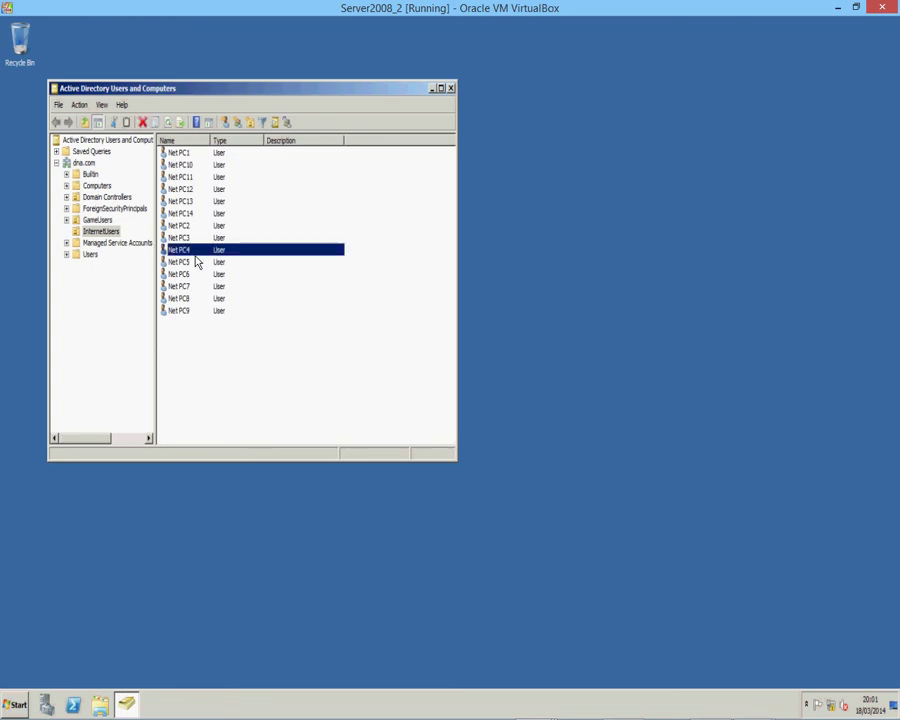
right_click(195, 256)
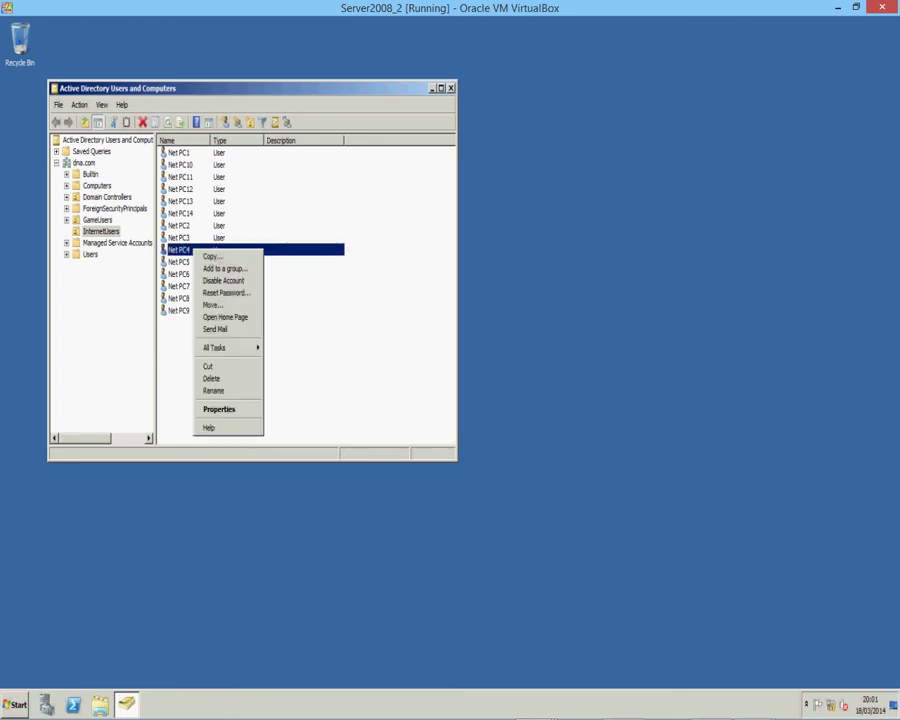
left_click(217, 410)
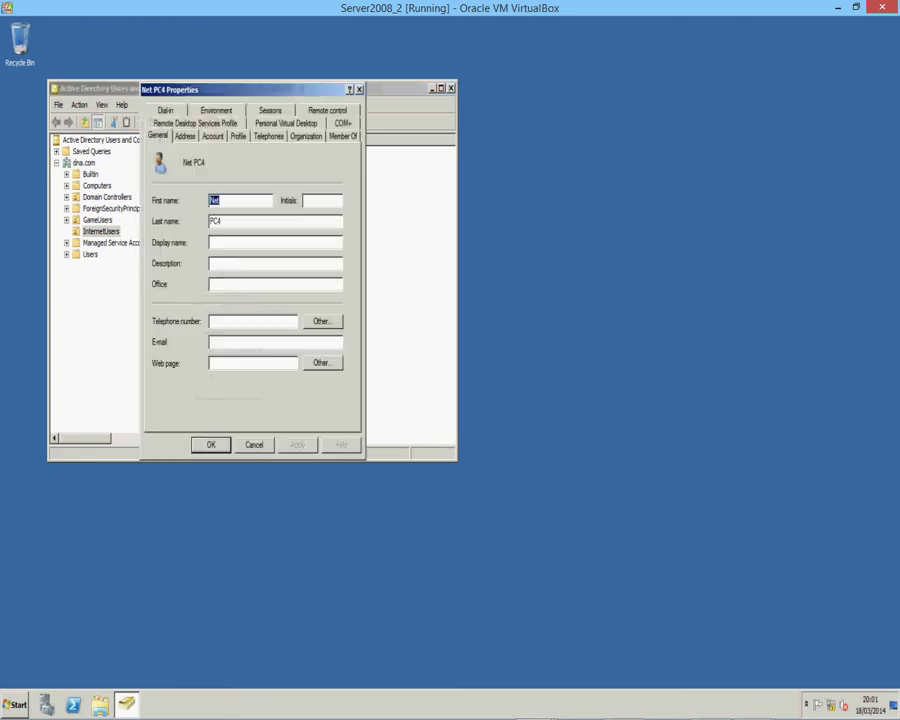
left_click(238, 137)
left_click(259, 176)
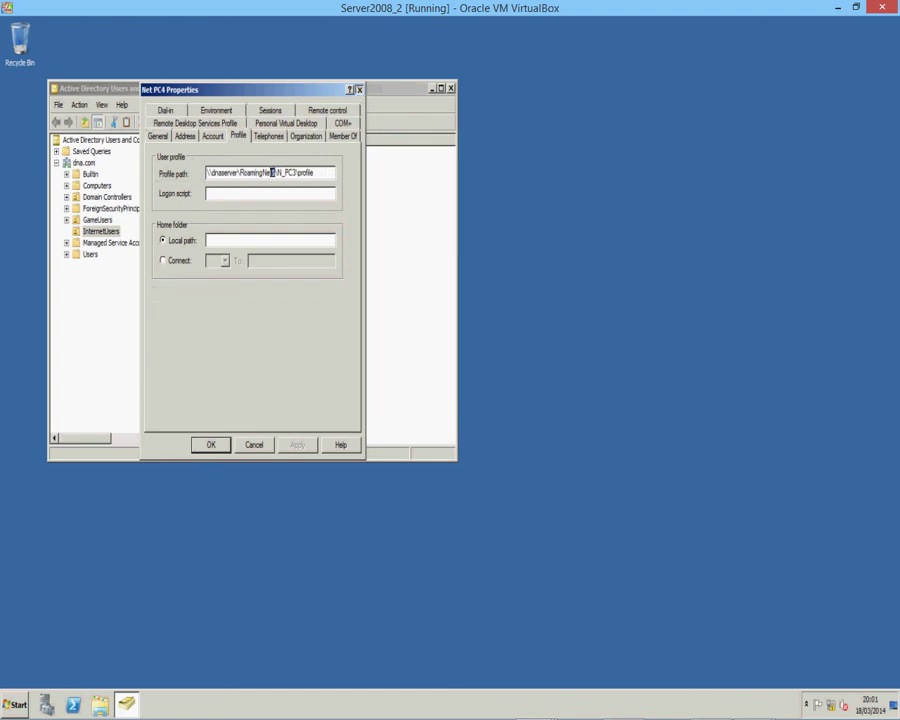
left_click(359, 89)
left_click(451, 89)
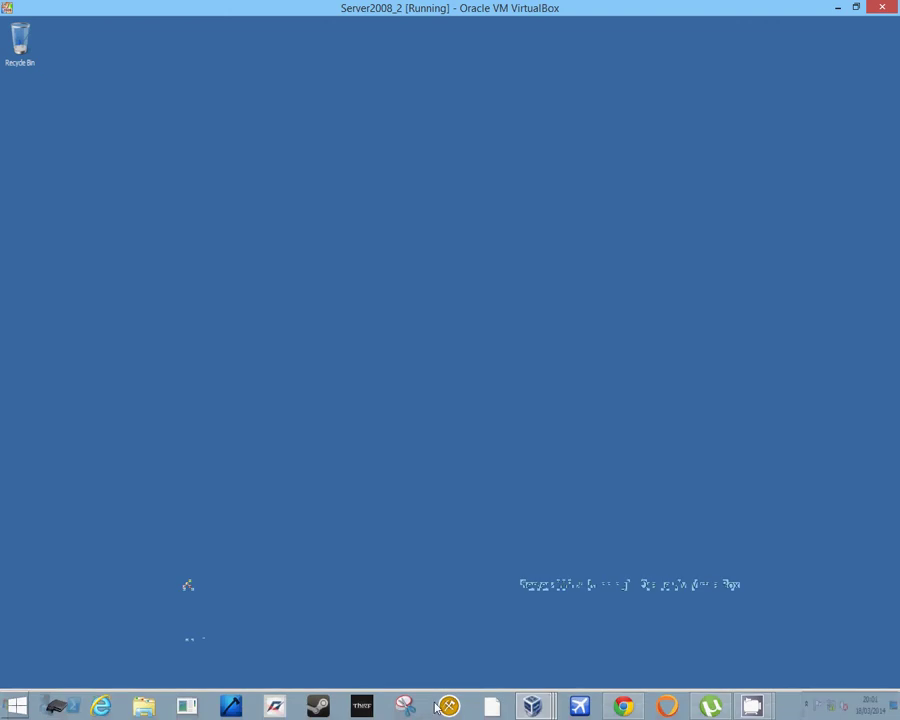
Switch to the Net_PC machine and check which user account is logged on
mouse_move(533, 708)
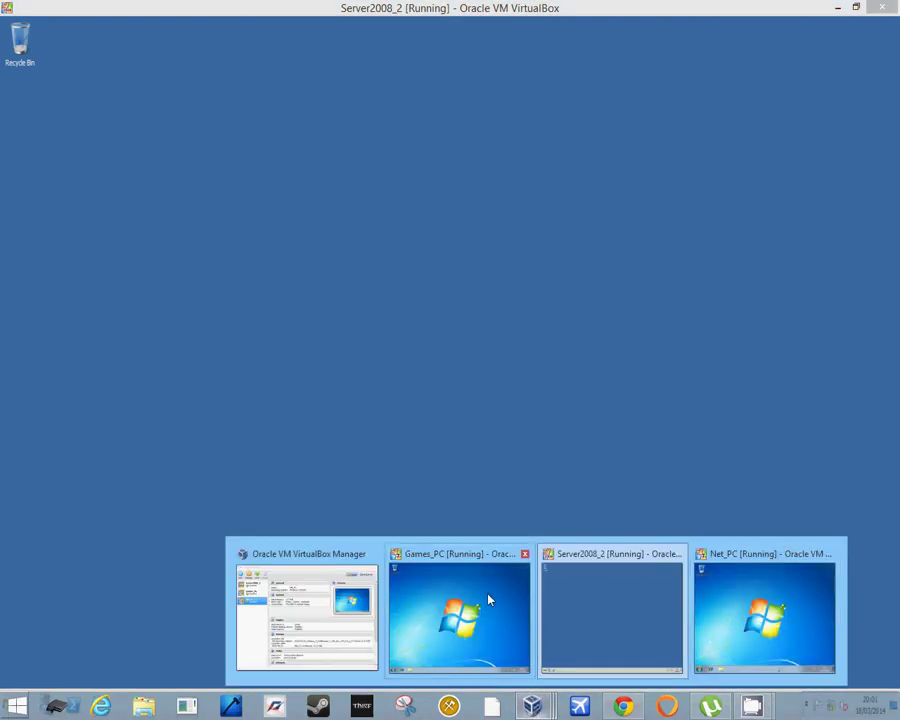
mouse_move(486, 595)
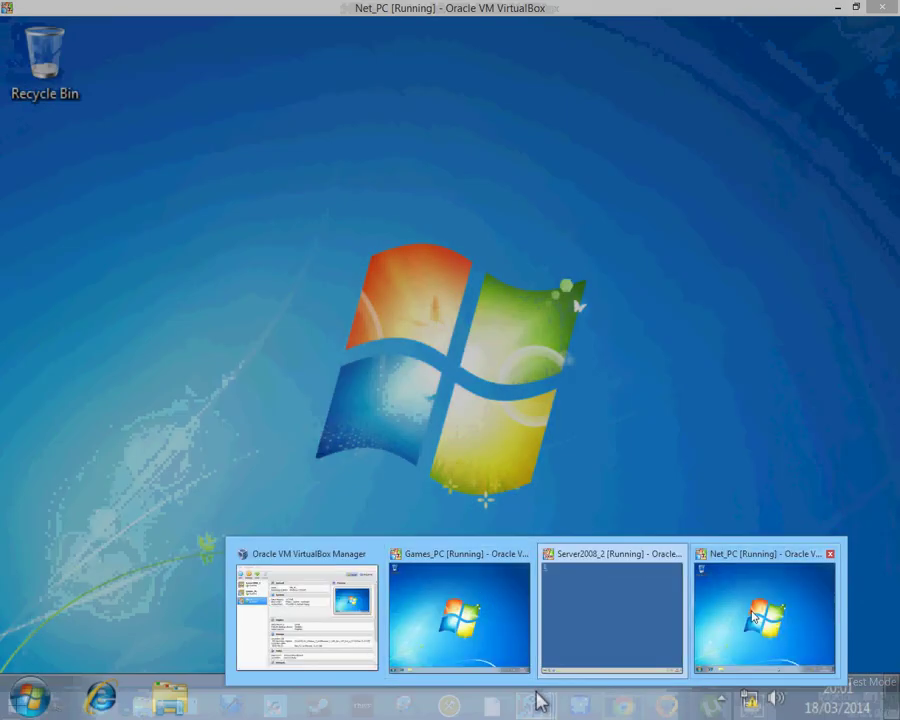
left_click(762, 615)
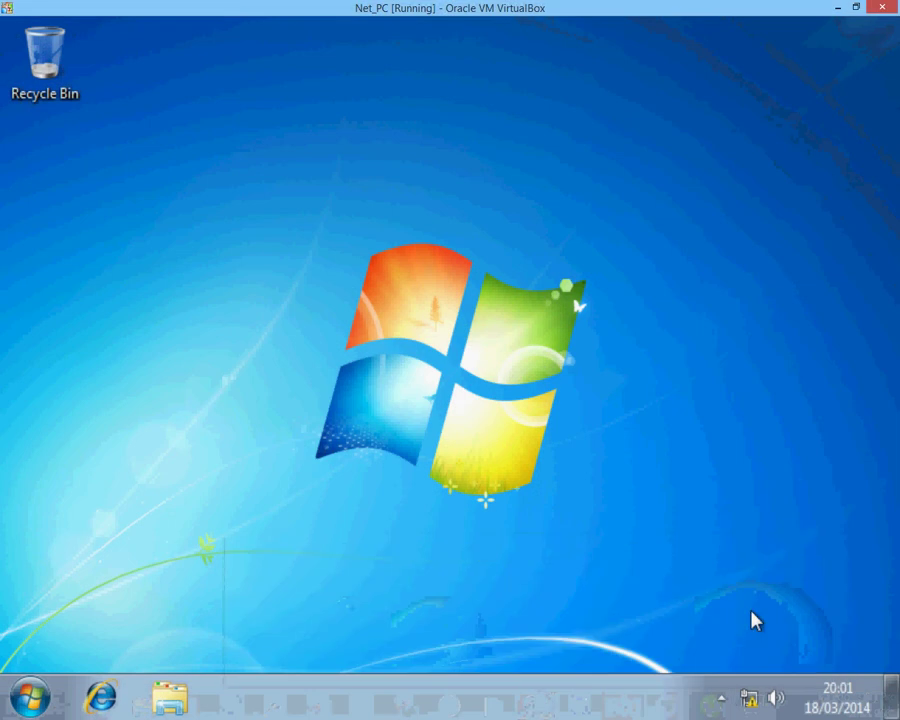
left_click(30, 692)
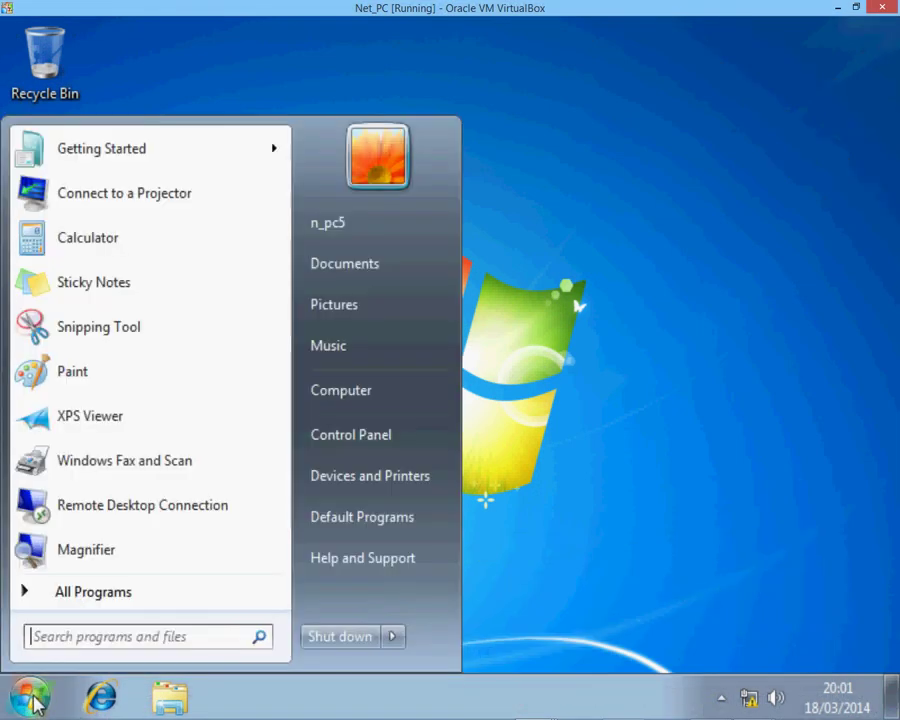
left_click(742, 332)
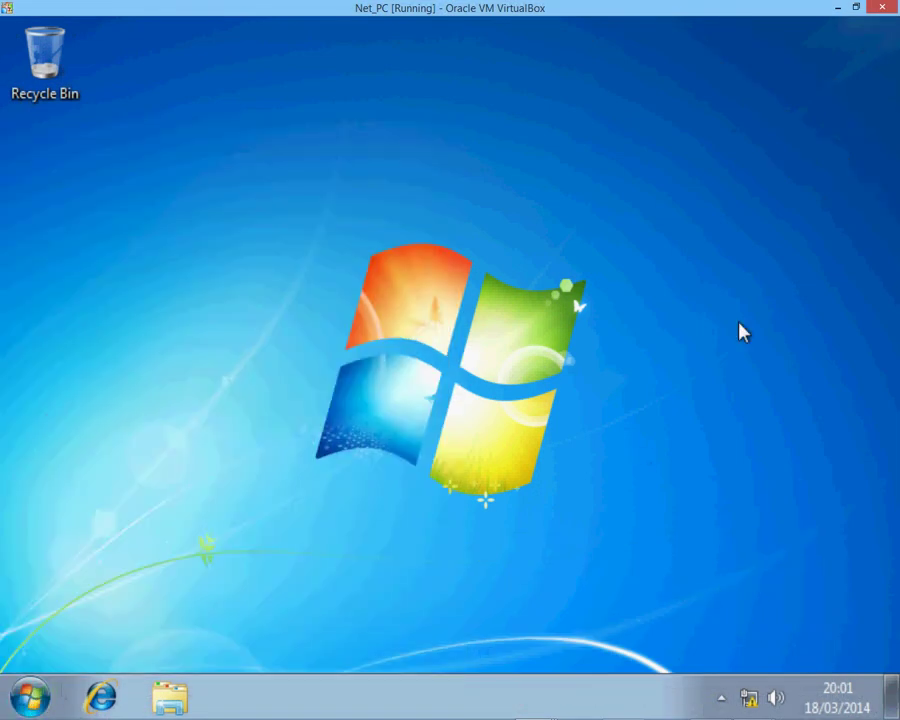
Create a new folder named dfsdf on the Net_PC desktop
right_click(304, 221)
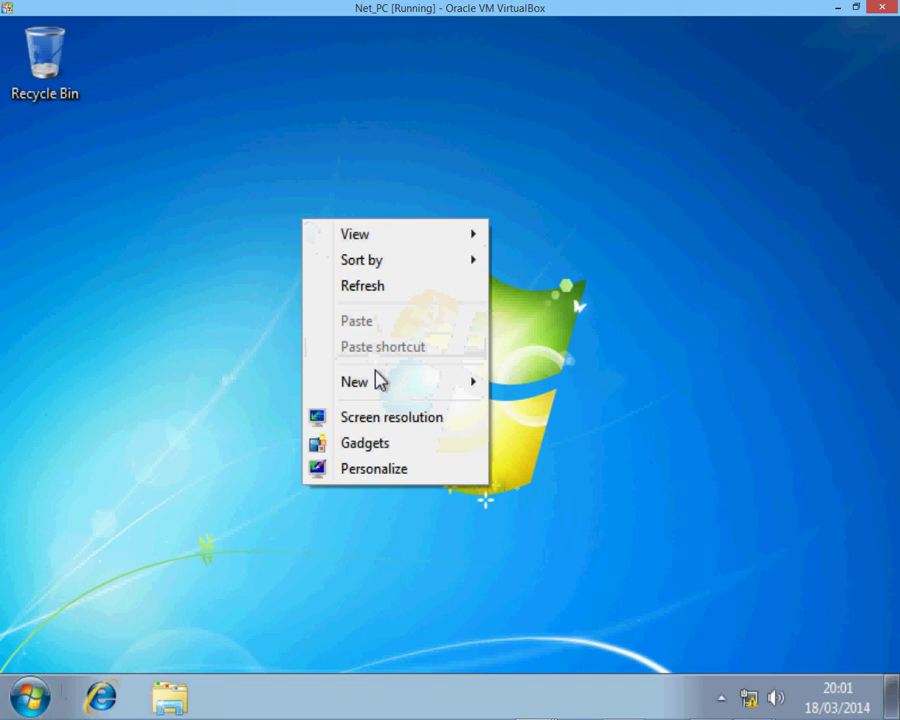
mouse_move(378, 380)
left_click(495, 390)
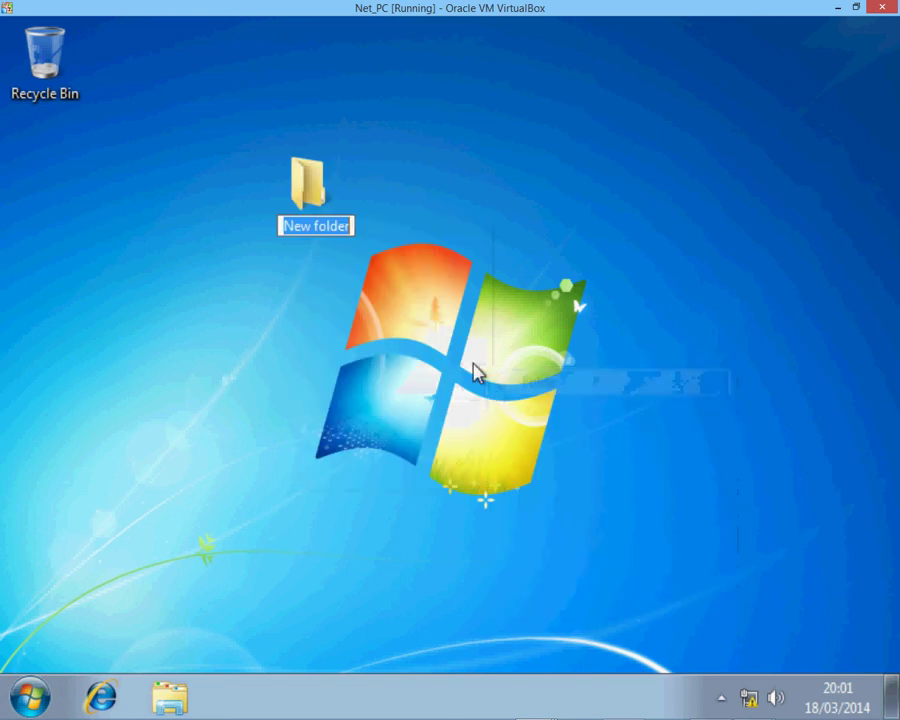
type("dfsdf")
key("Return")
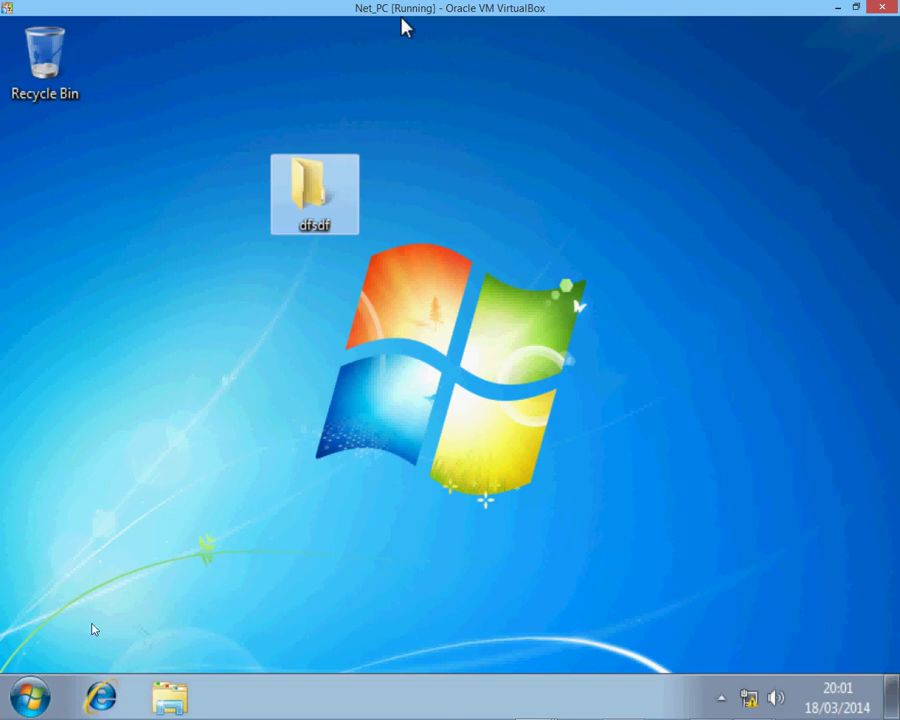
Log the n_pc5 account off the Net_PC machine
left_click(30, 697)
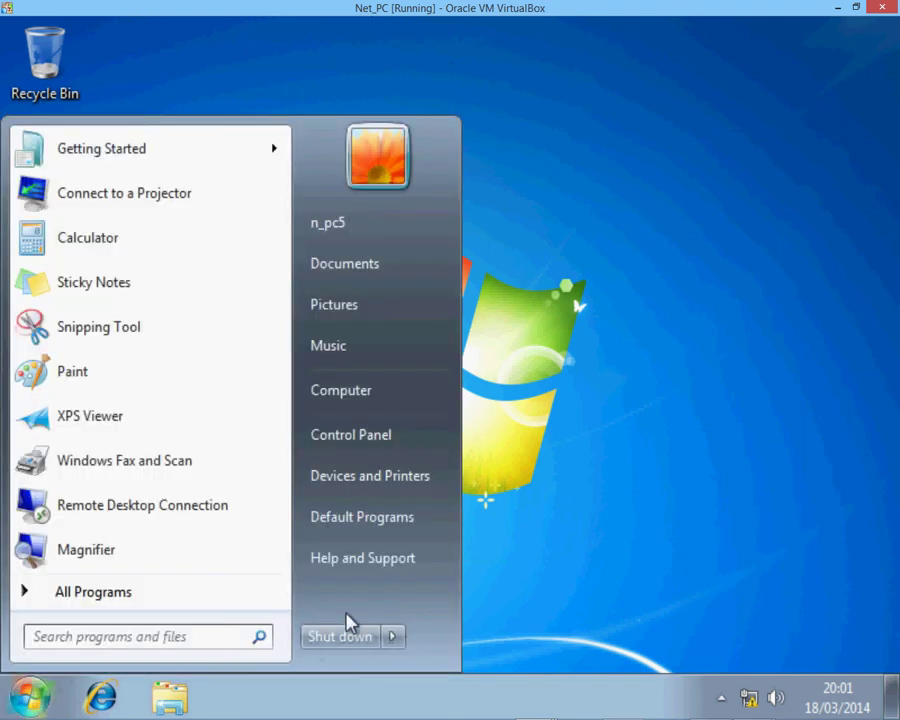
mouse_move(396, 636)
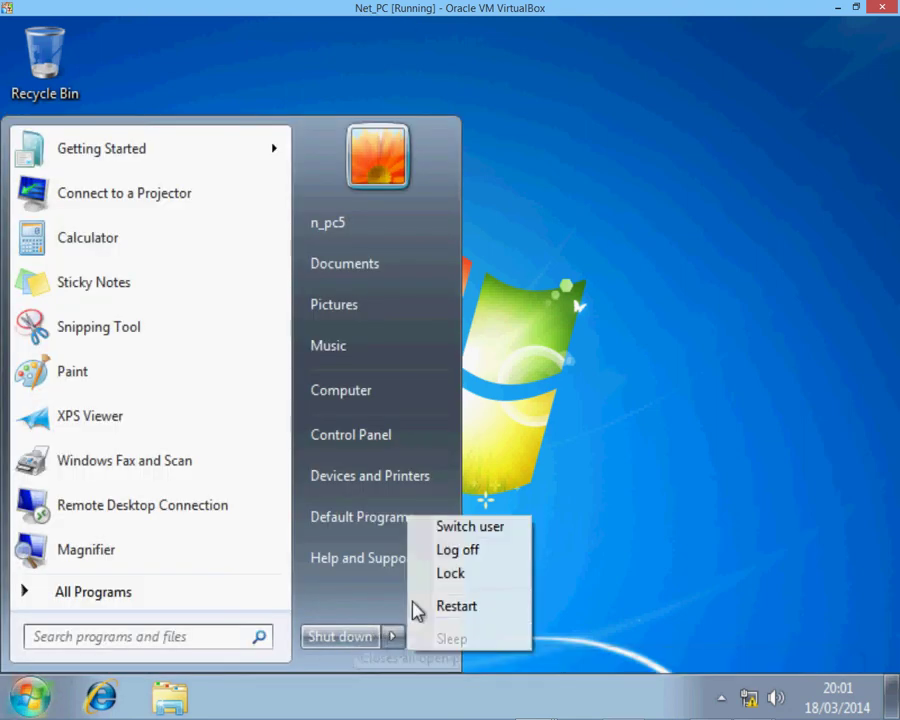
left_click(456, 552)
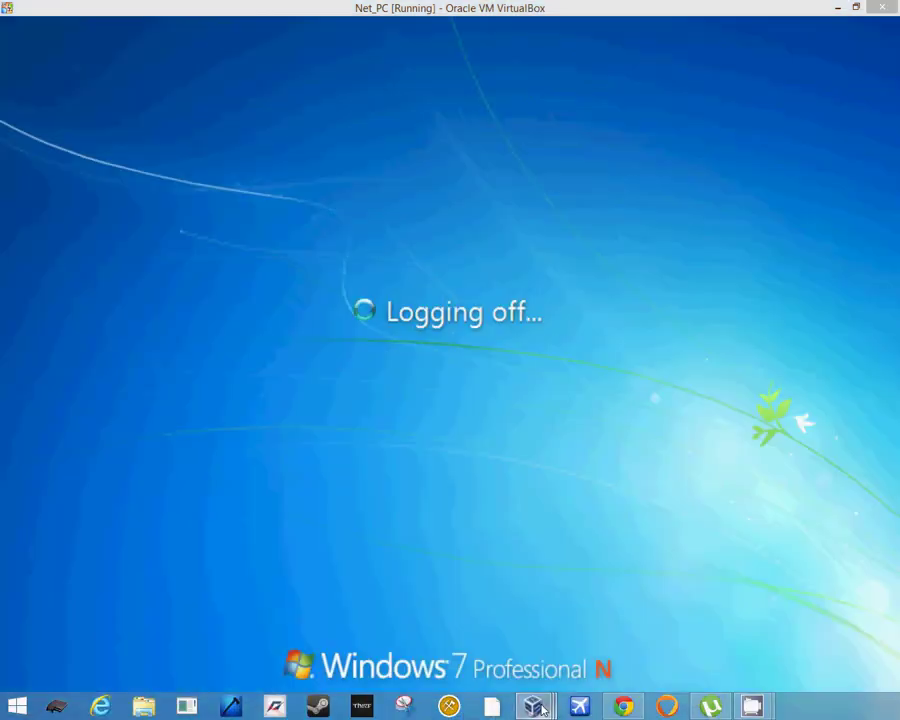
Switch to the Games_PC machine and log off its current user, n_pc1
mouse_move(537, 692)
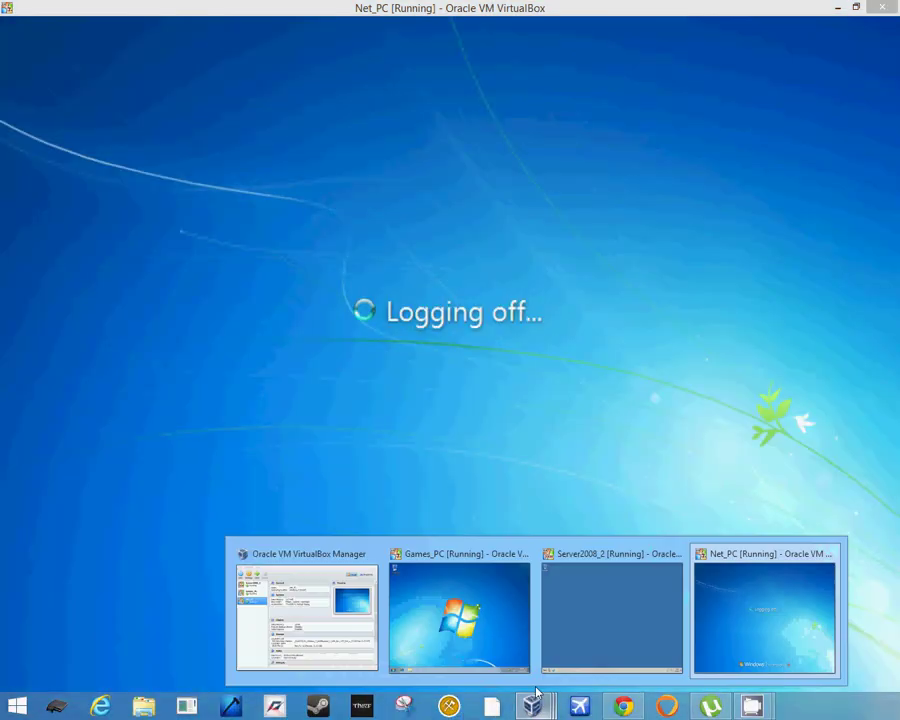
left_click(510, 645)
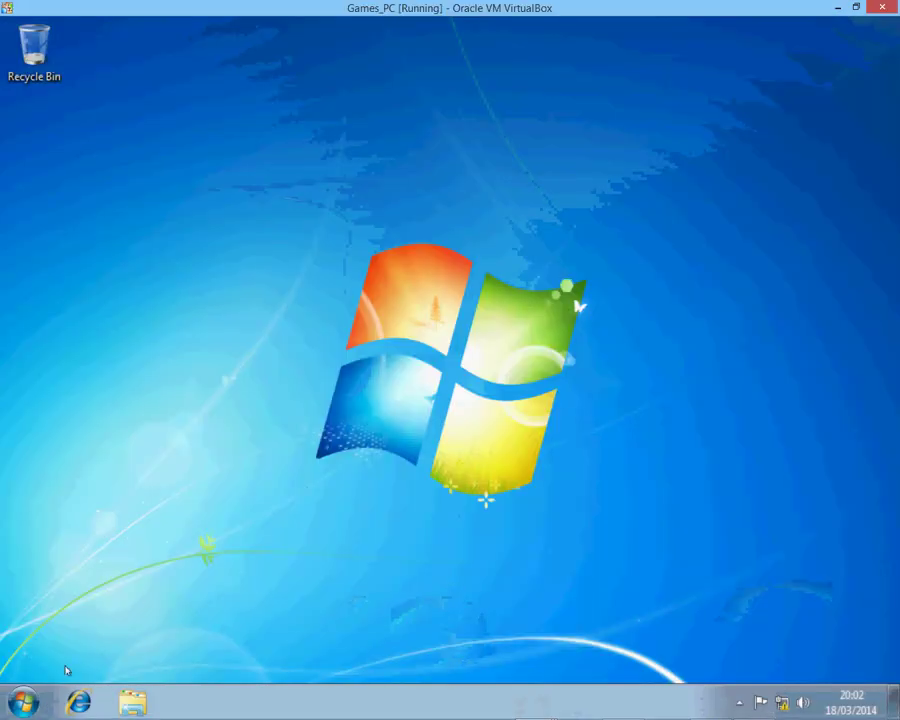
left_click(24, 702)
mouse_move(303, 657)
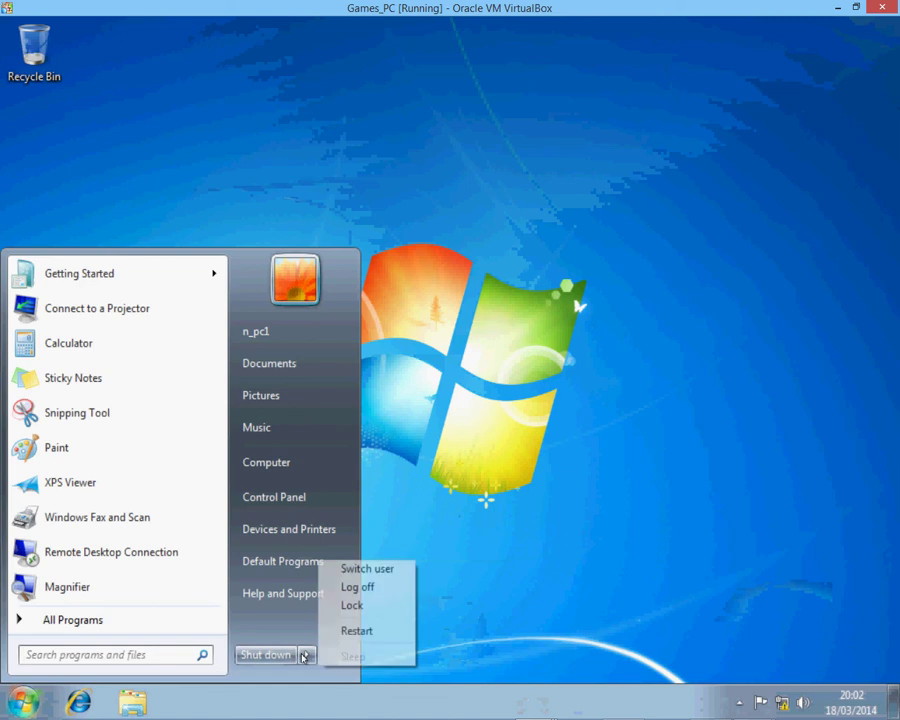
left_click(356, 587)
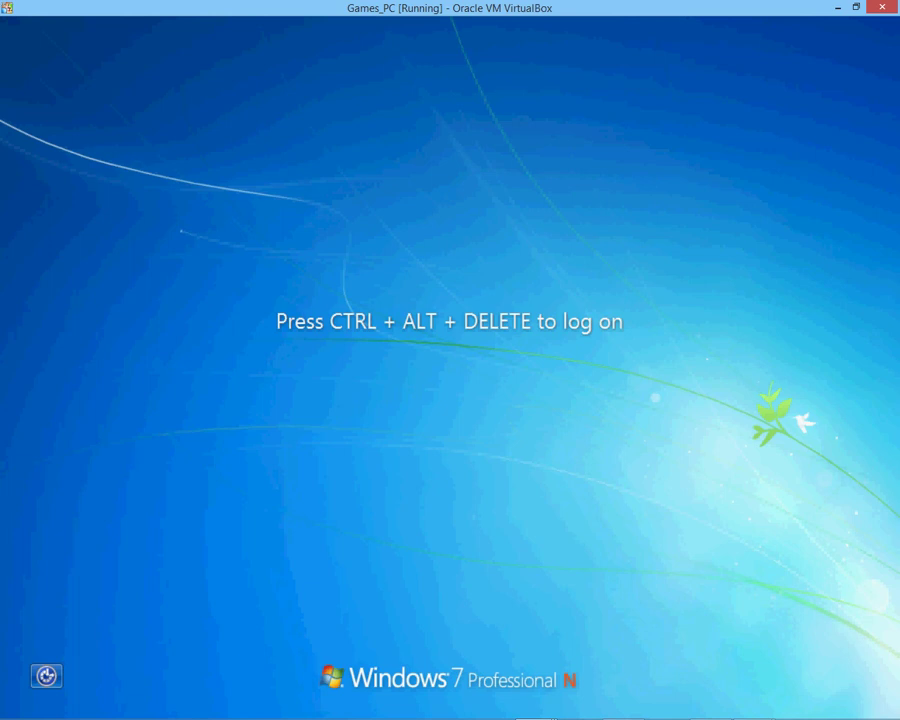
Log on to the DNA domain on Games_PC as another user, n_pc5, with the account password
key("ctrl+alt+Delete")
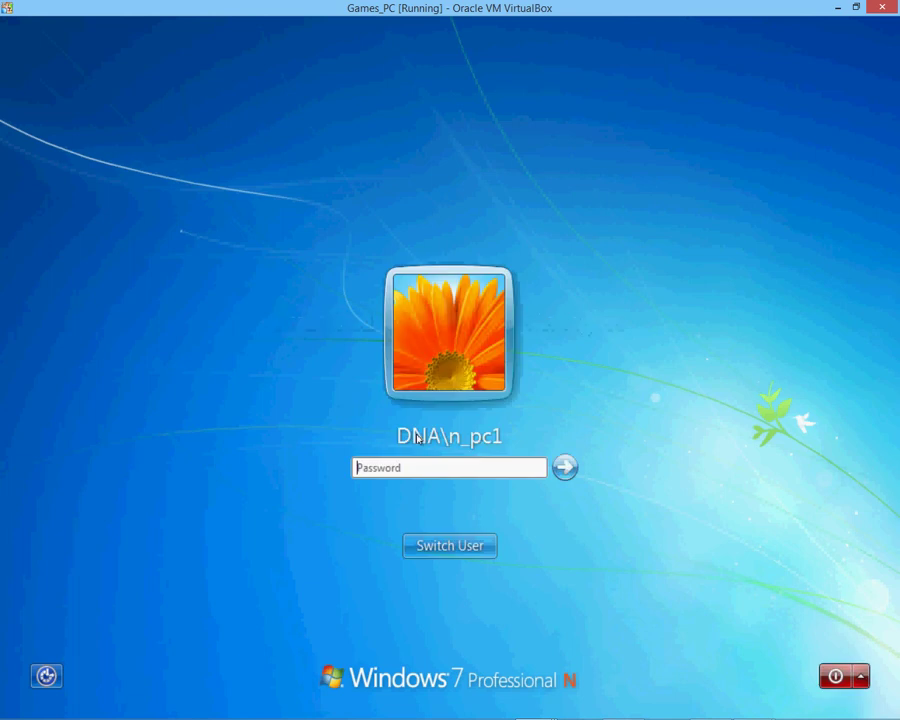
left_click(450, 545)
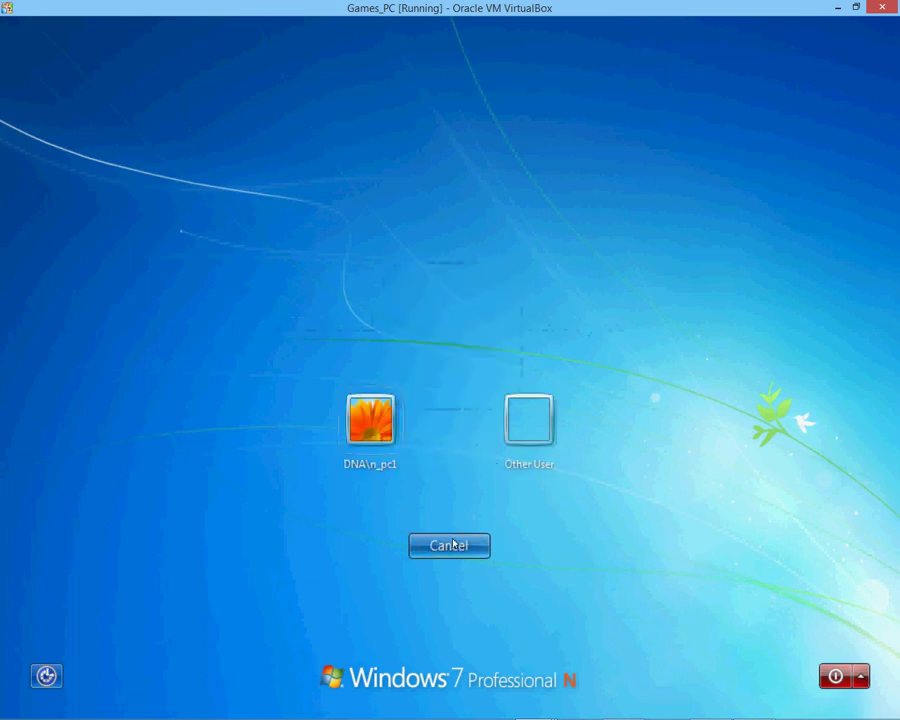
left_click(529, 420)
type("n_pc5")
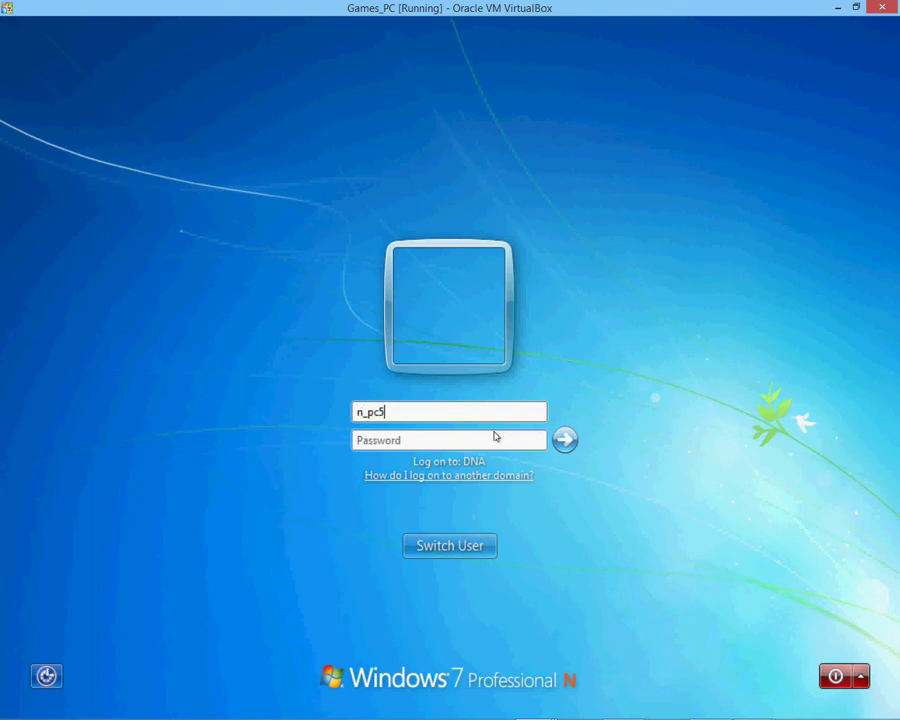
type("p")
key("Return")
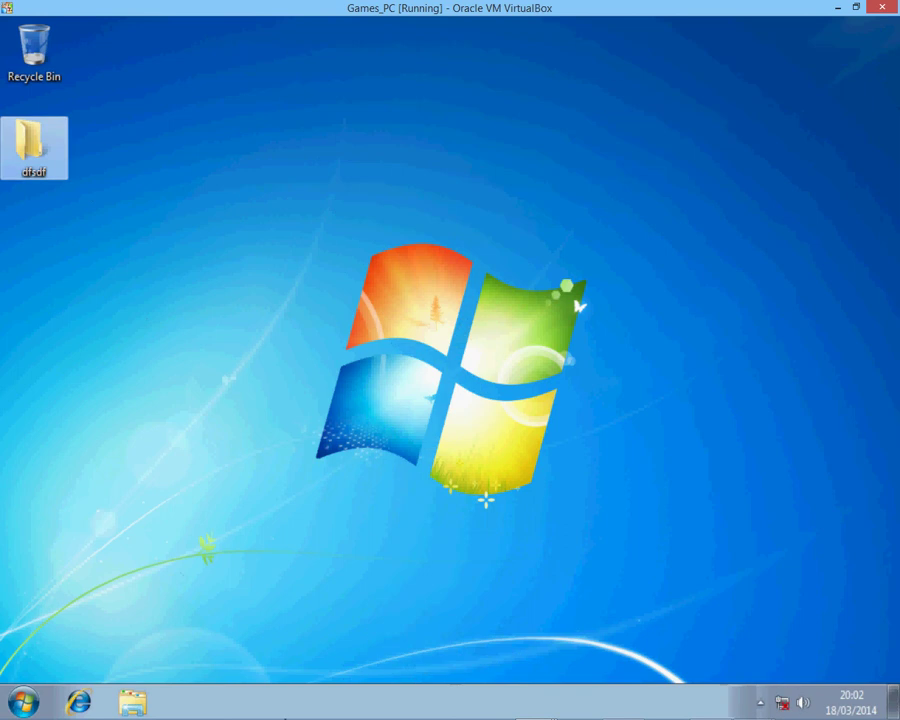
mouse_move(420, 690)
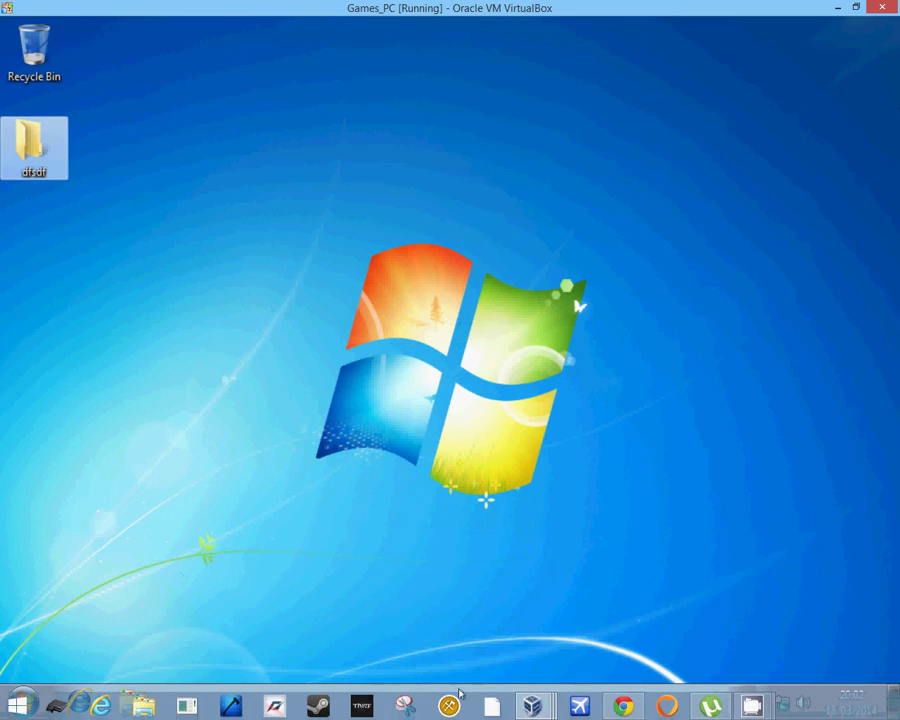